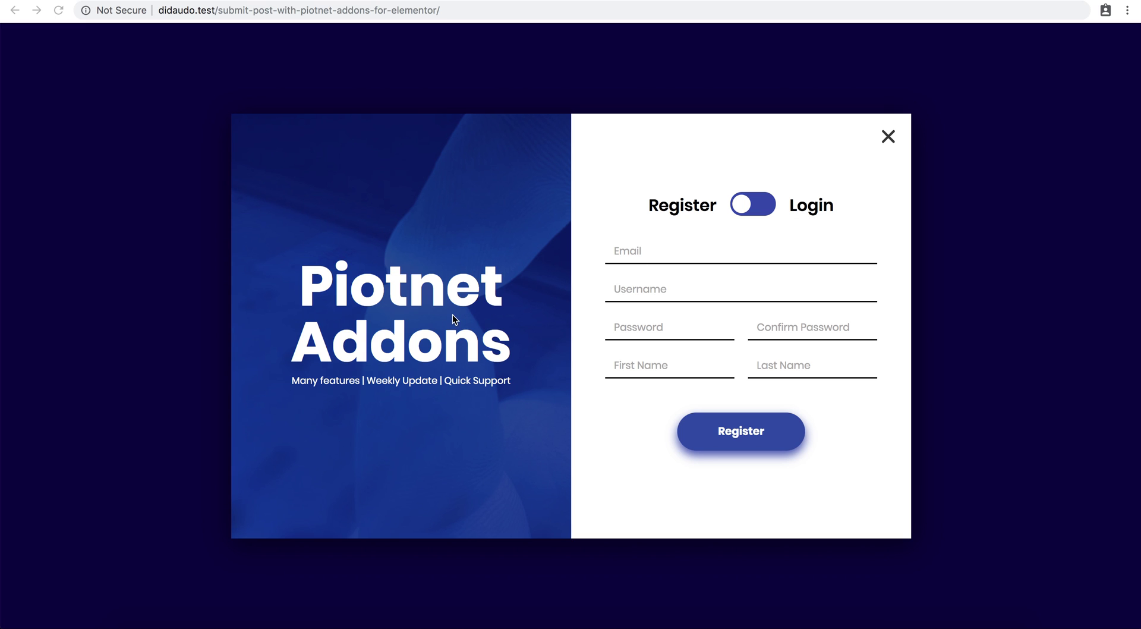
Toggle the site's popup between the Register and Login forms several times, ending on Login.
click(754, 213)
click(753, 212)
click(763, 213)
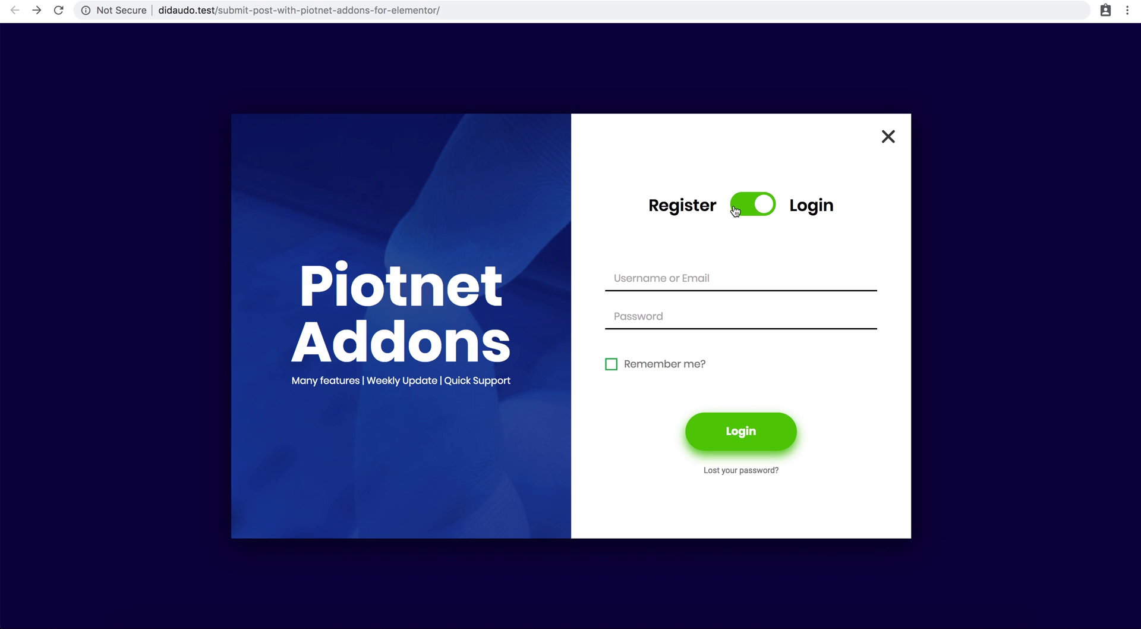
click(735, 213)
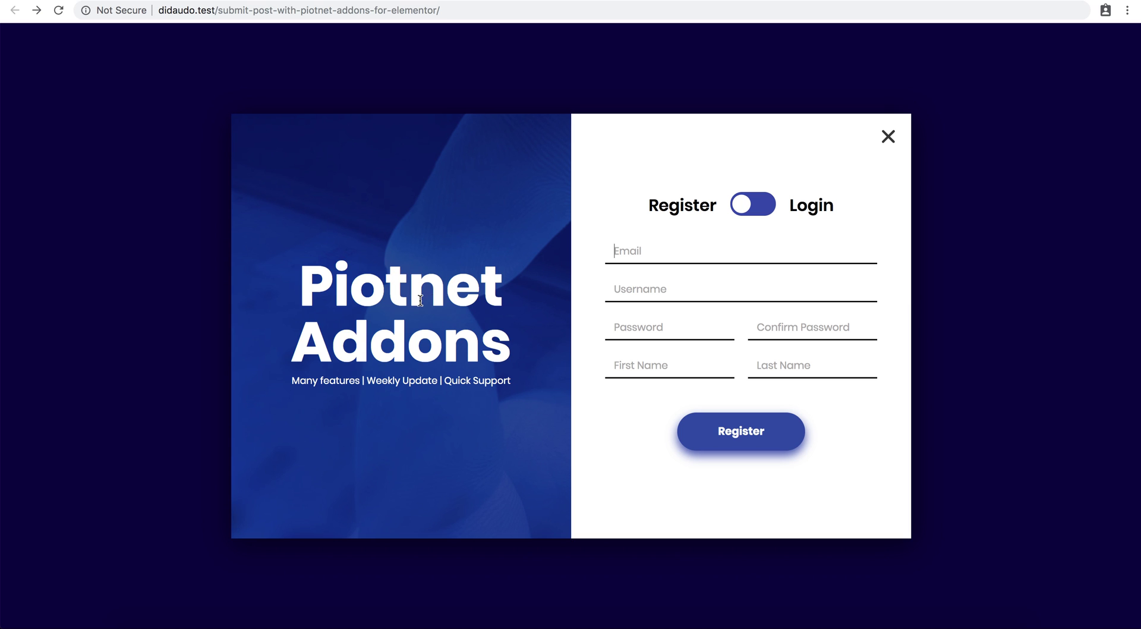
click(764, 214)
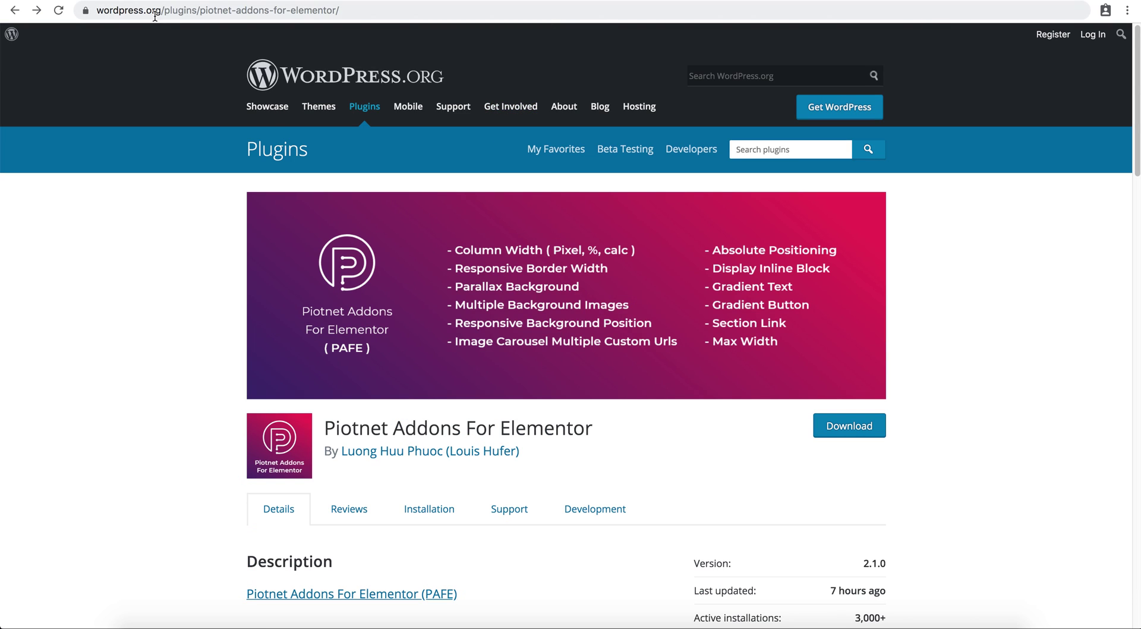
Open the Switch Content documentation from the plugin's free features list.
scroll(243, 289, down, 3)
scroll(244, 288, down, 1)
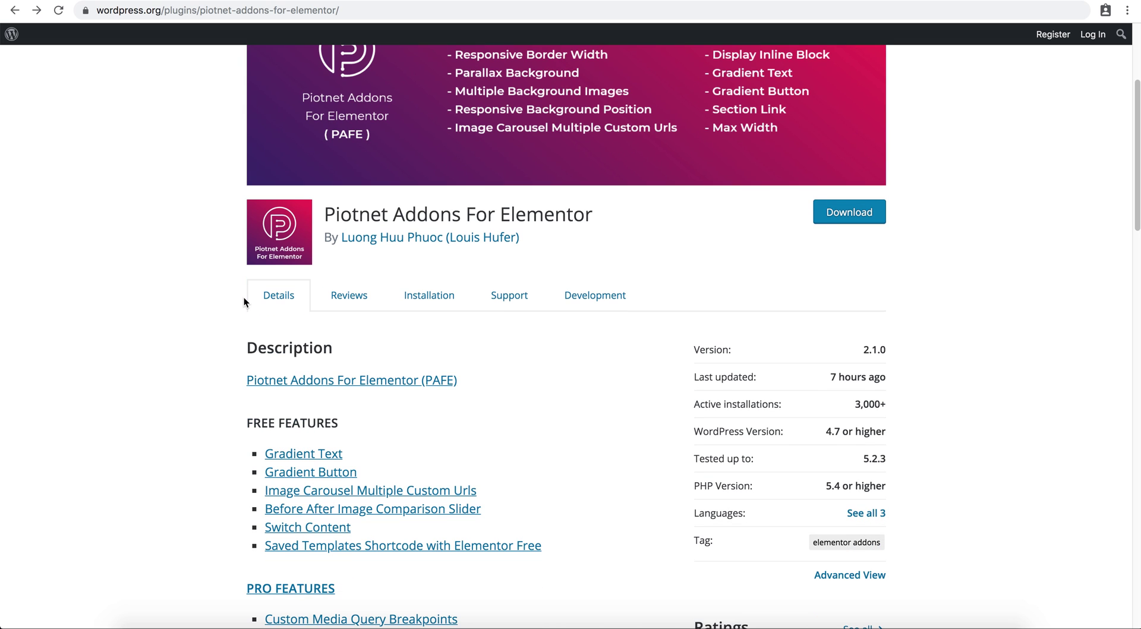
click(322, 533)
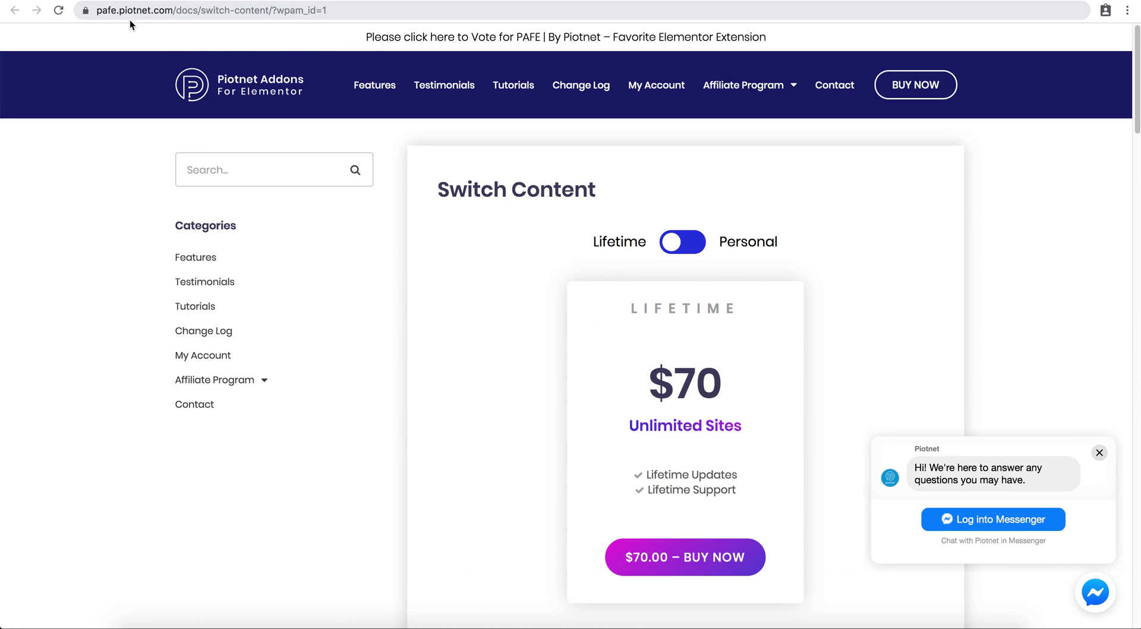
Highlight the pafe.piotnet.com domain in the docs page's web address.
click(113, 13)
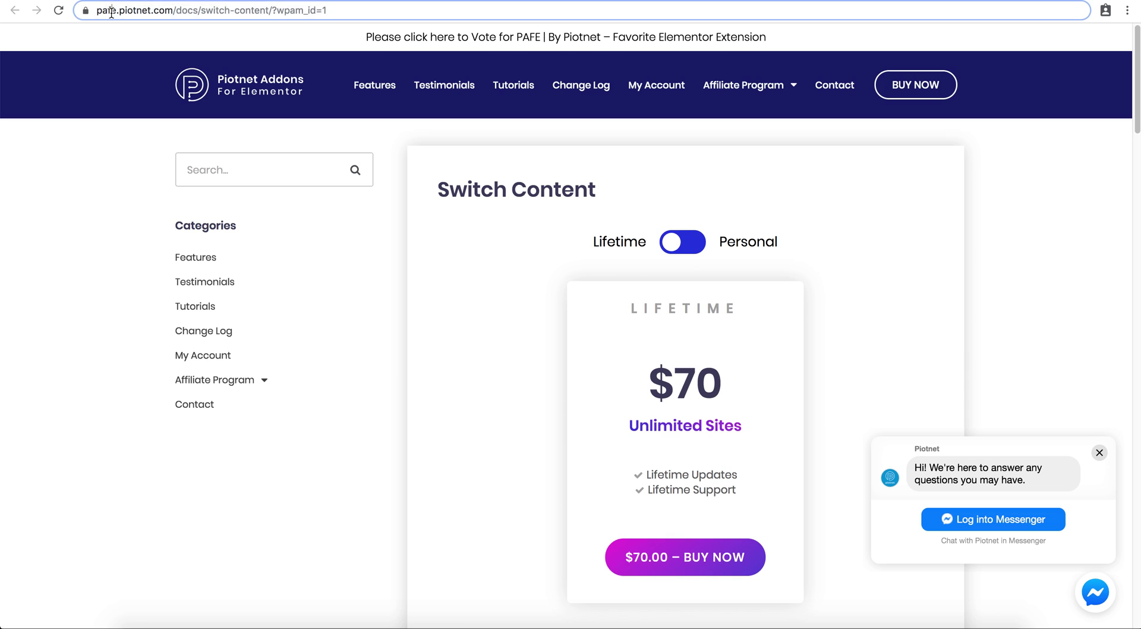
click(137, 14)
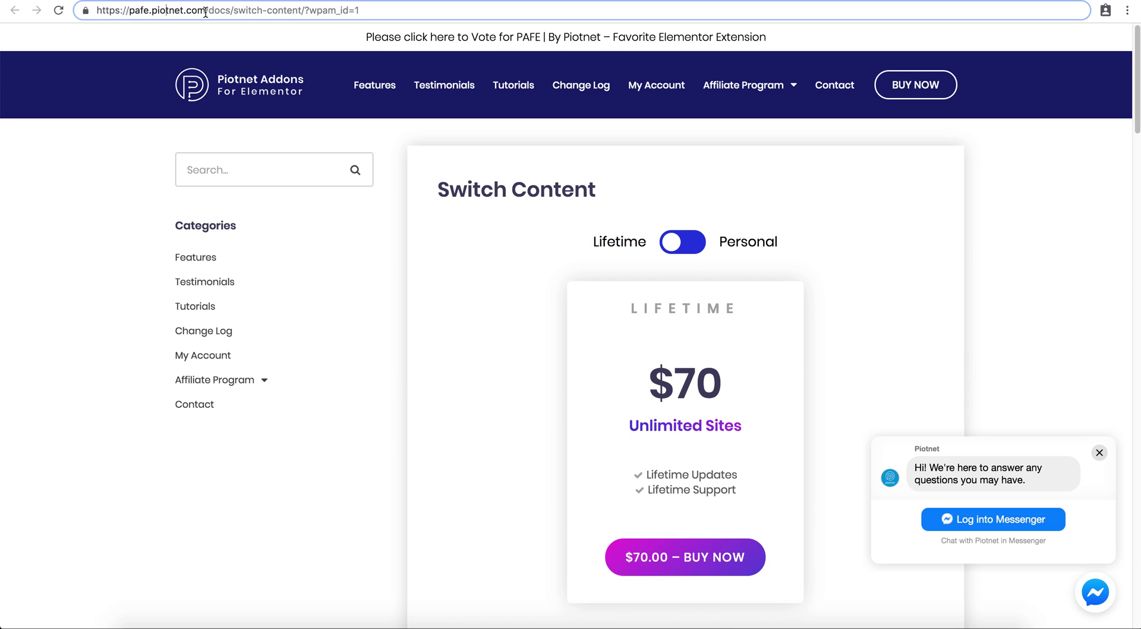
drag(206, 12, 129, 11)
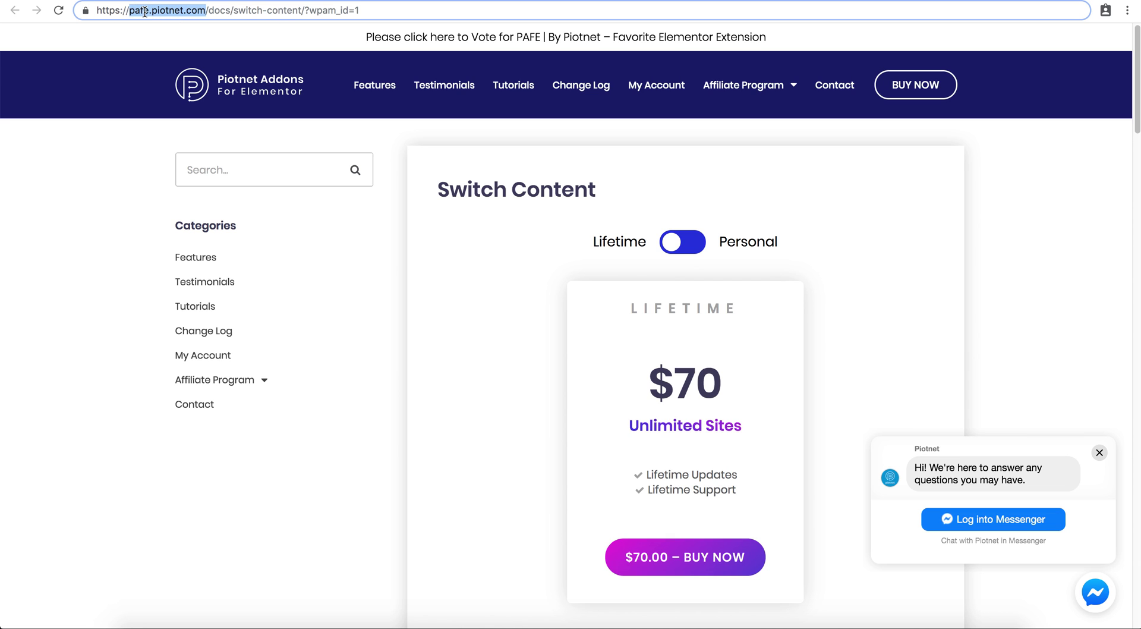
click(144, 12)
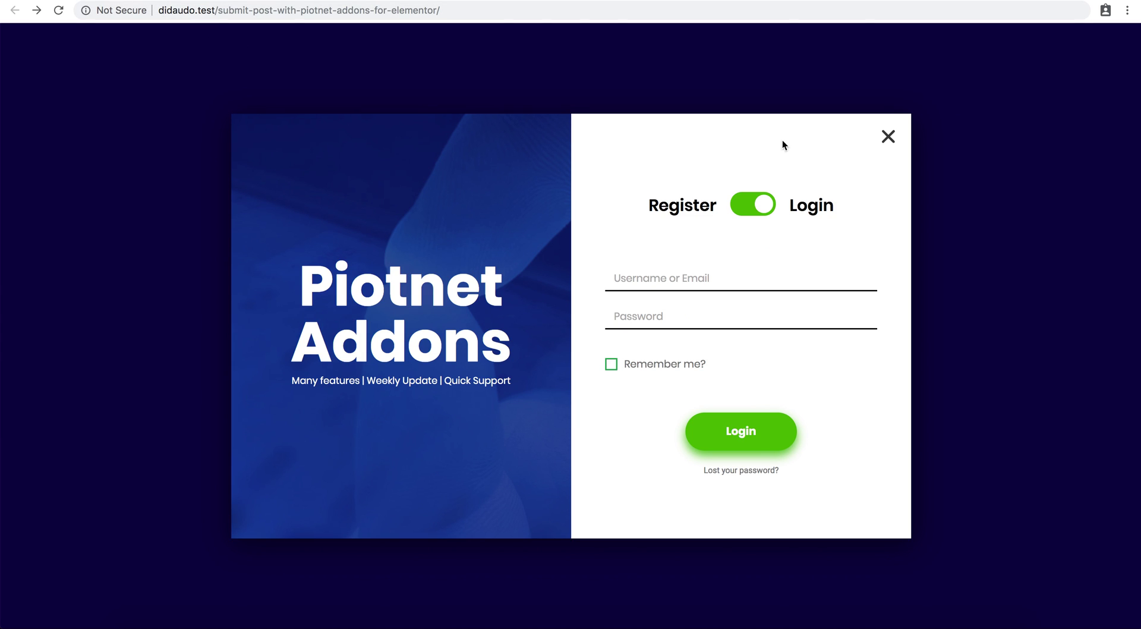
Reopen the popup and log in through the Login form with Remember me ticked.
click(882, 140)
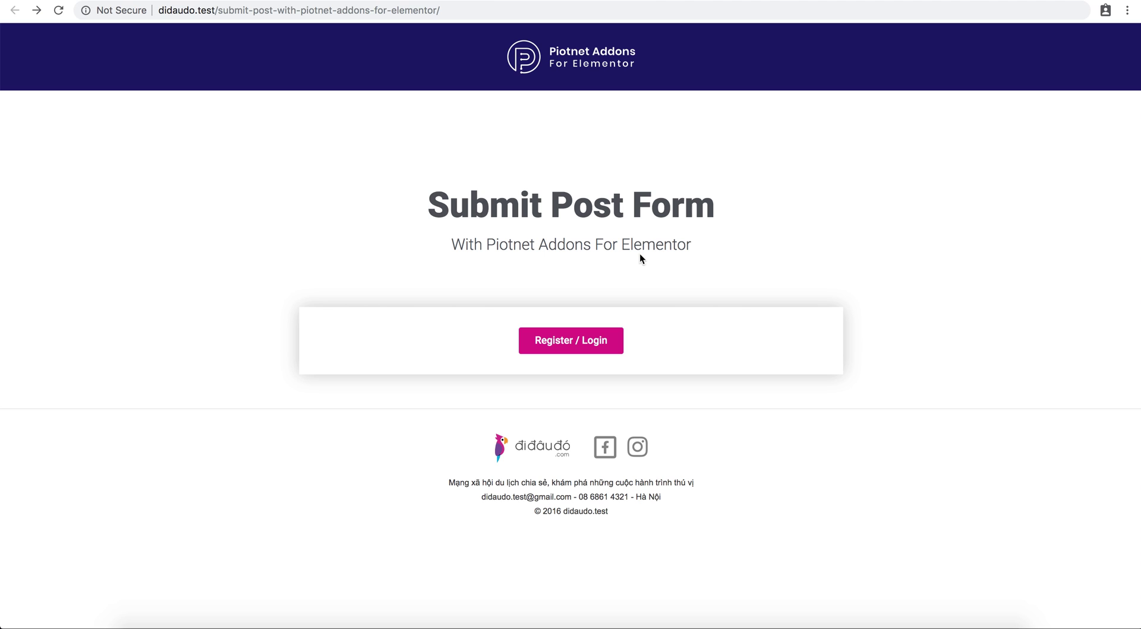
click(568, 344)
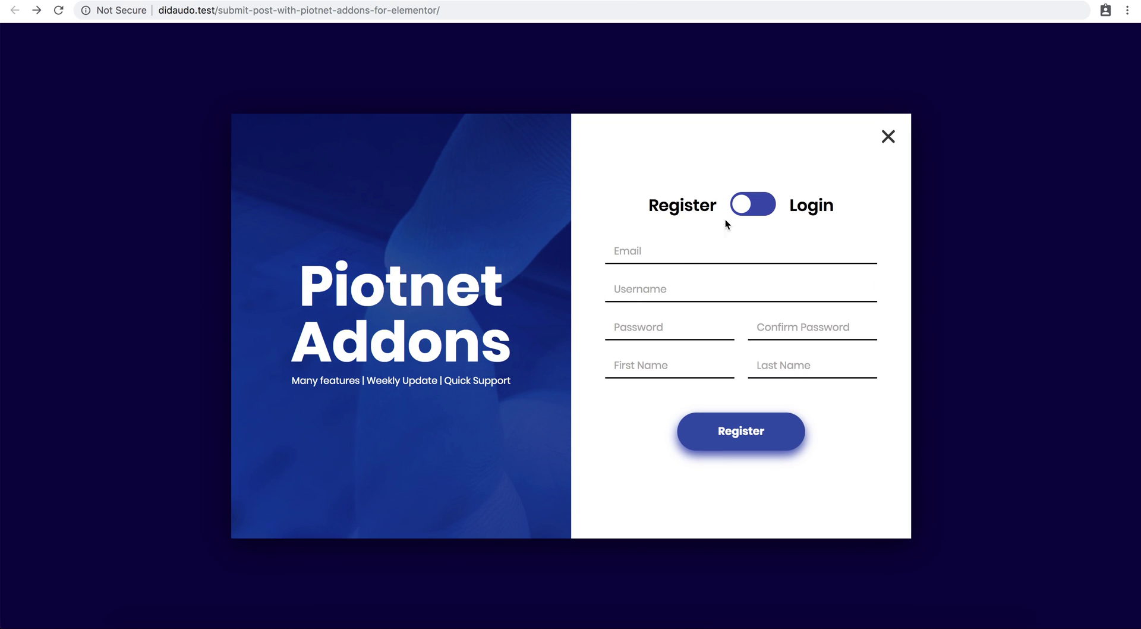
click(760, 205)
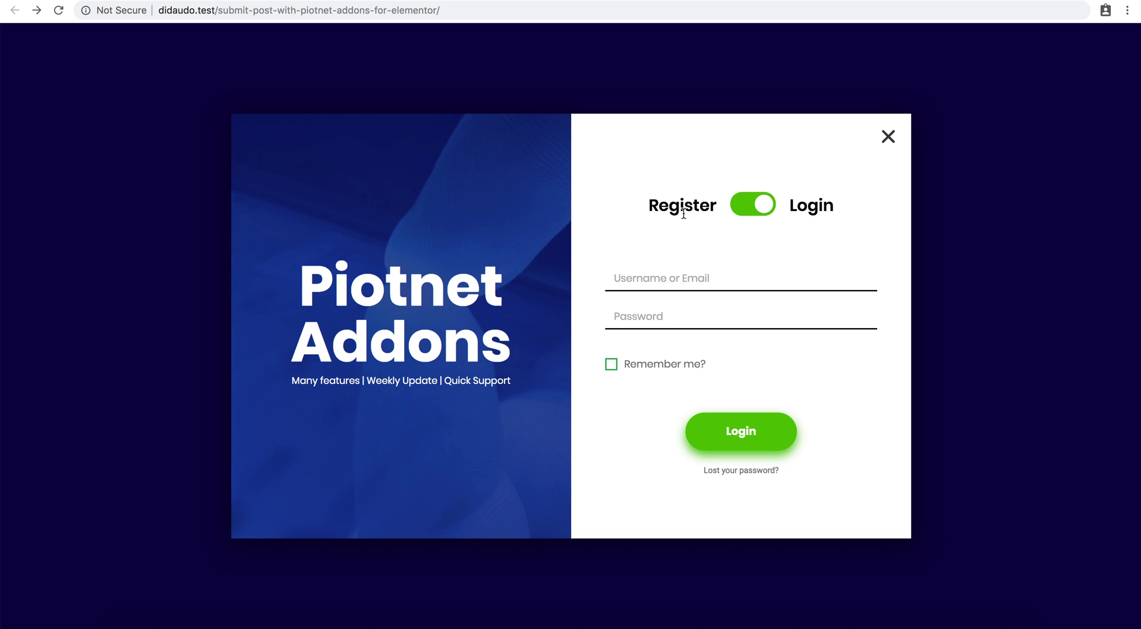
click(714, 288)
text(piotnet)
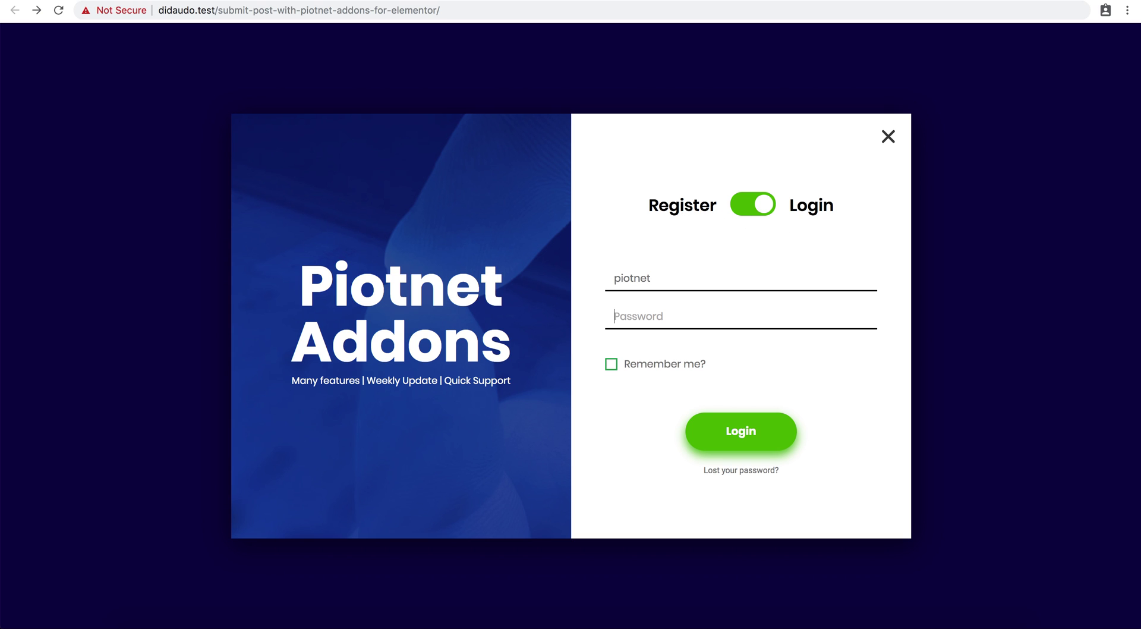
key(Tab)
text(••••••••••)
click(679, 369)
click(733, 432)
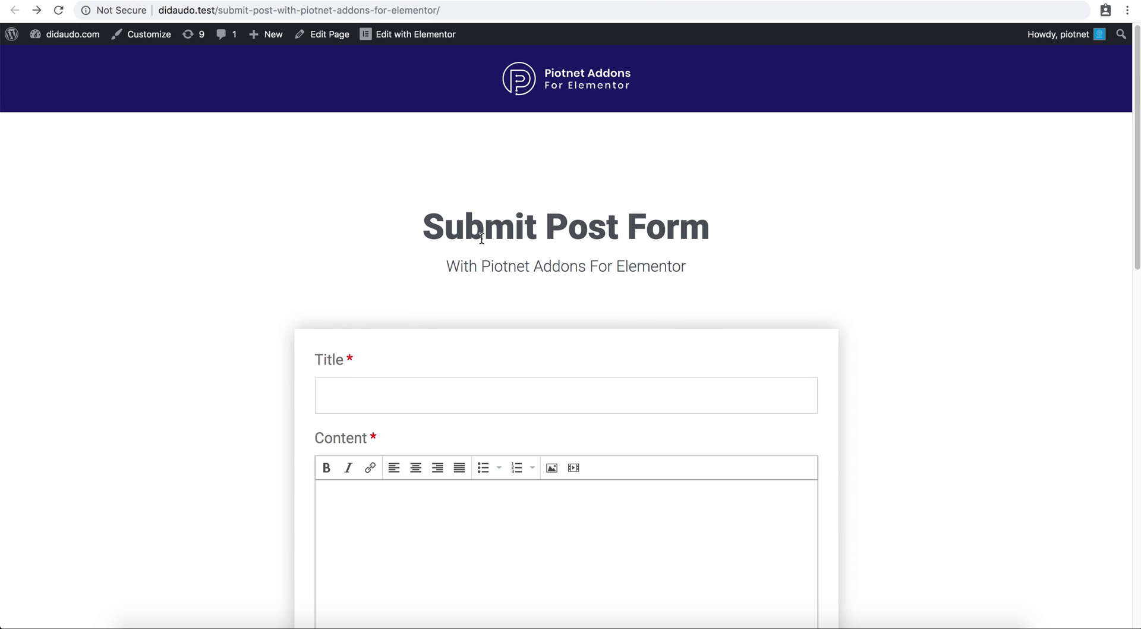
Review the revealed Submit Post Form, then switch to the PAFE Form Builder docs.
scroll(483, 242, down, 5)
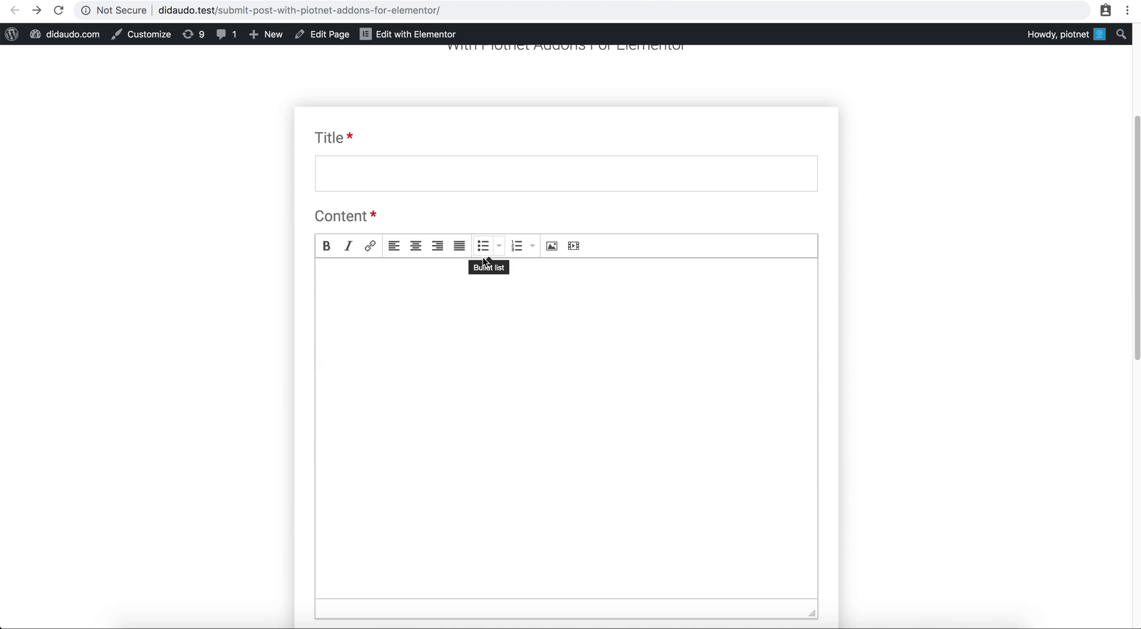
scroll(483, 256, up, 4)
scroll(482, 263, up, 1)
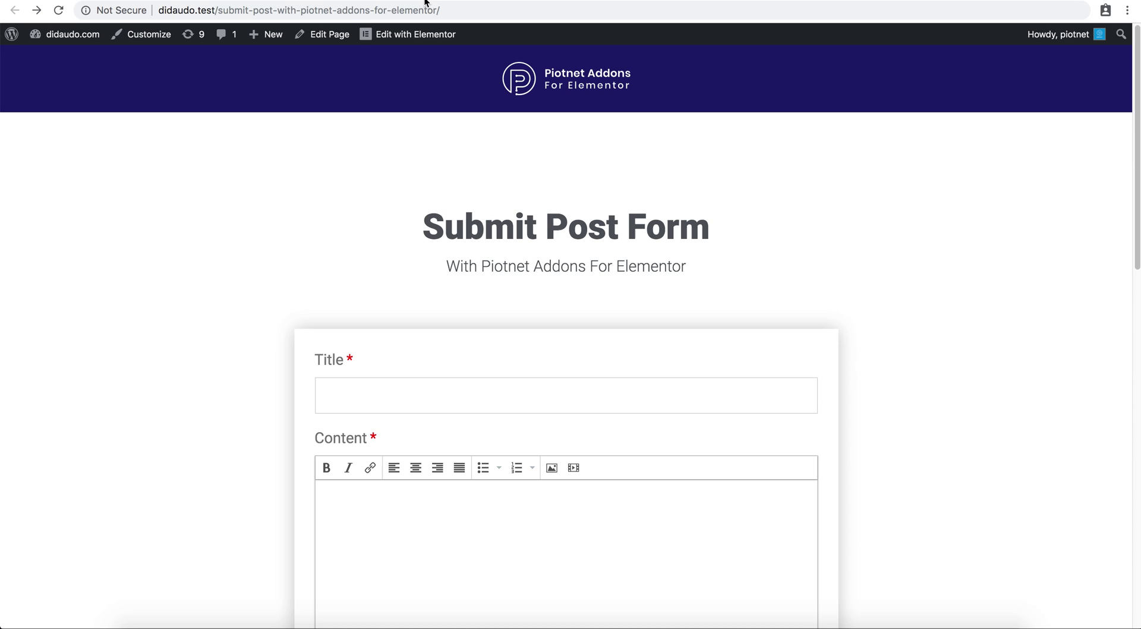
key(ctrl+Tab)
scroll(488, 190, down, 15)
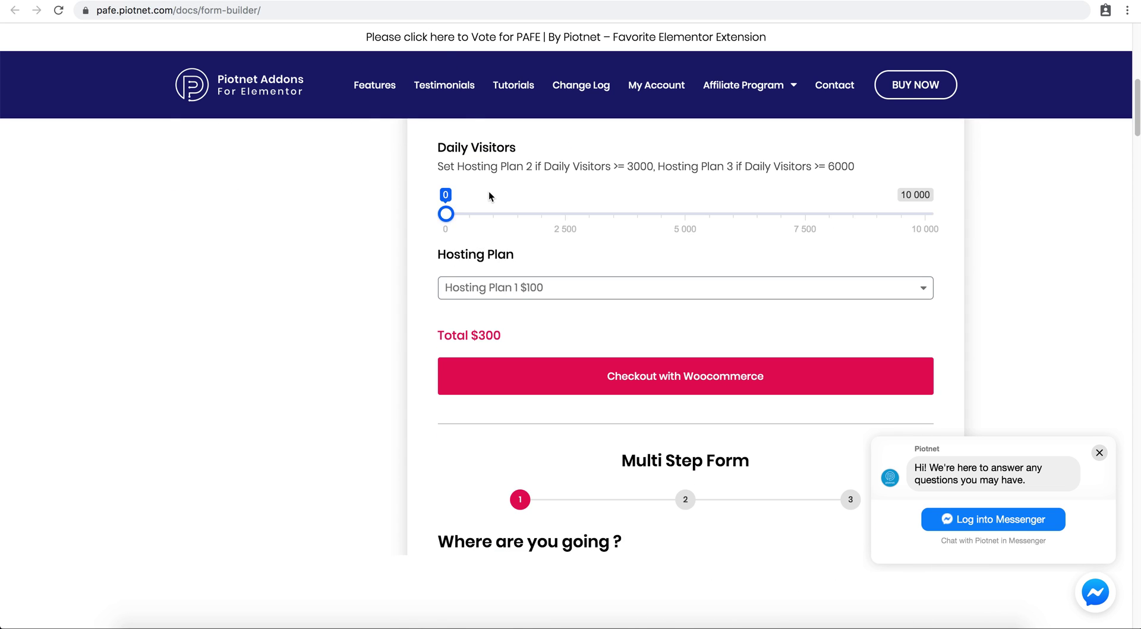
Expand the Submit Post accordion under Actions After Submit to reveal its tutorial video.
scroll(489, 197, down, 15)
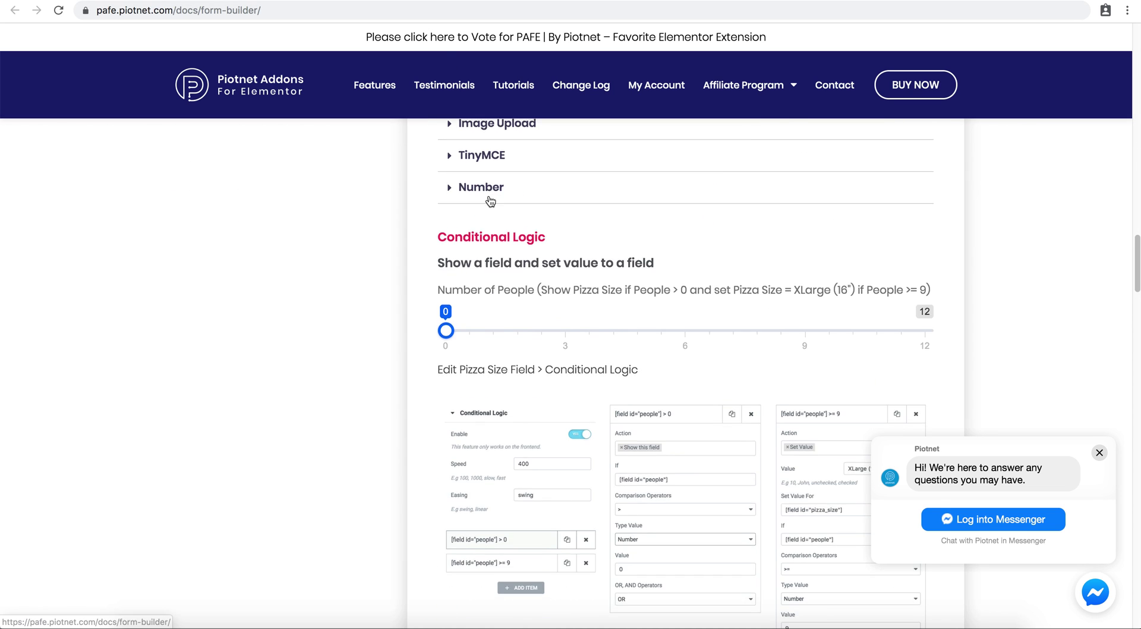
scroll(489, 200, down, 10)
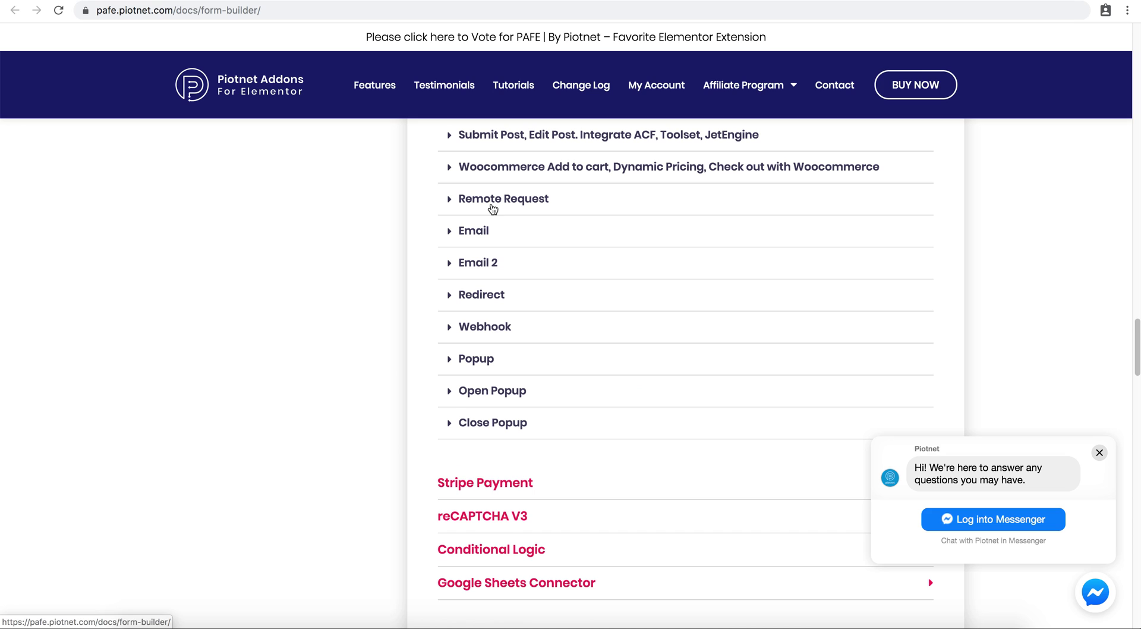
scroll(492, 208, up, 1)
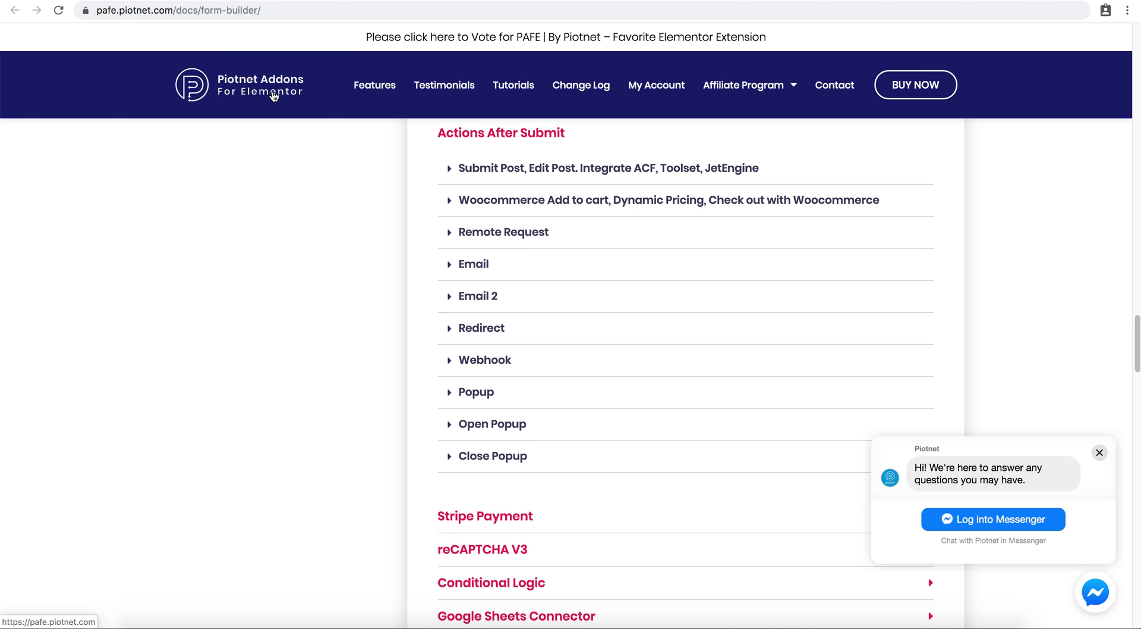
click(516, 179)
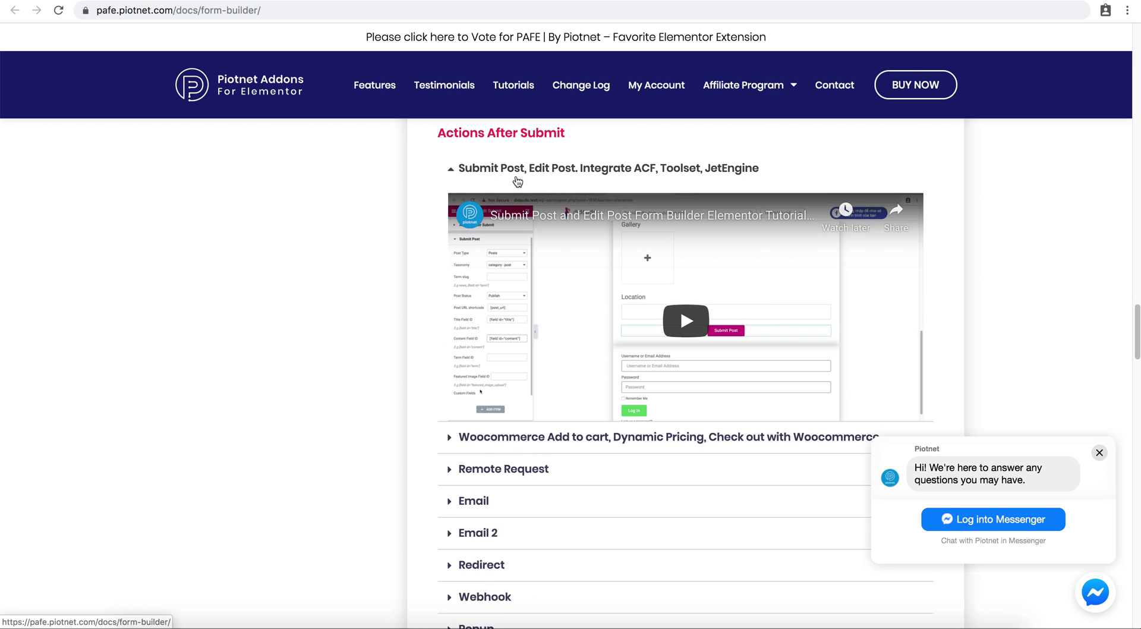
scroll(516, 187, up, 1)
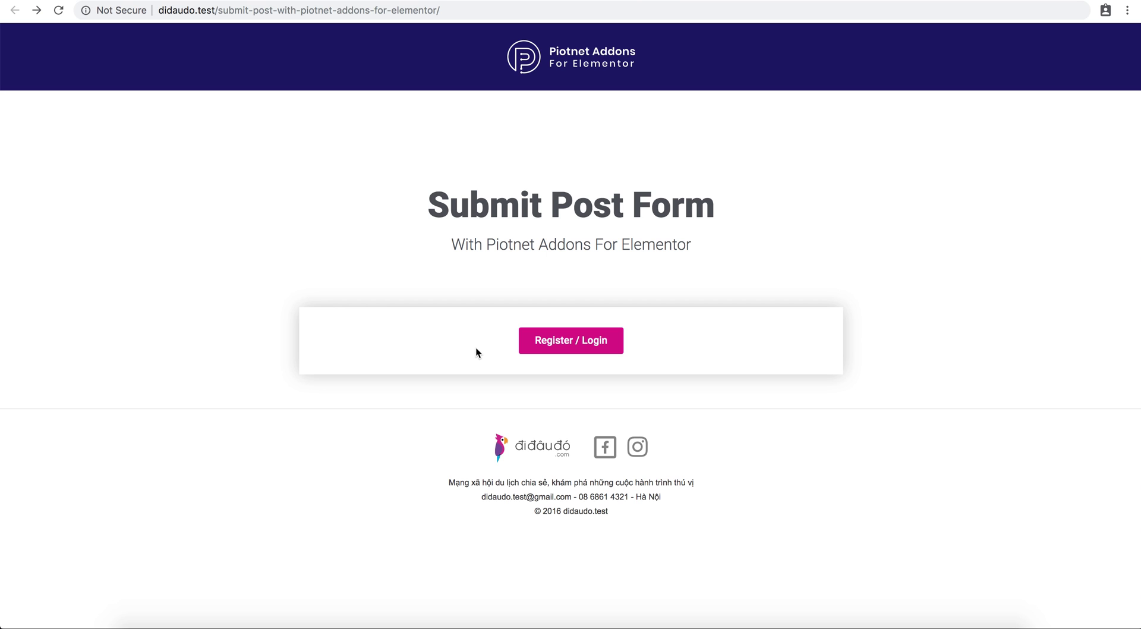
Open the Register / Login popup on the logged-out Submit Post Form page.
click(544, 344)
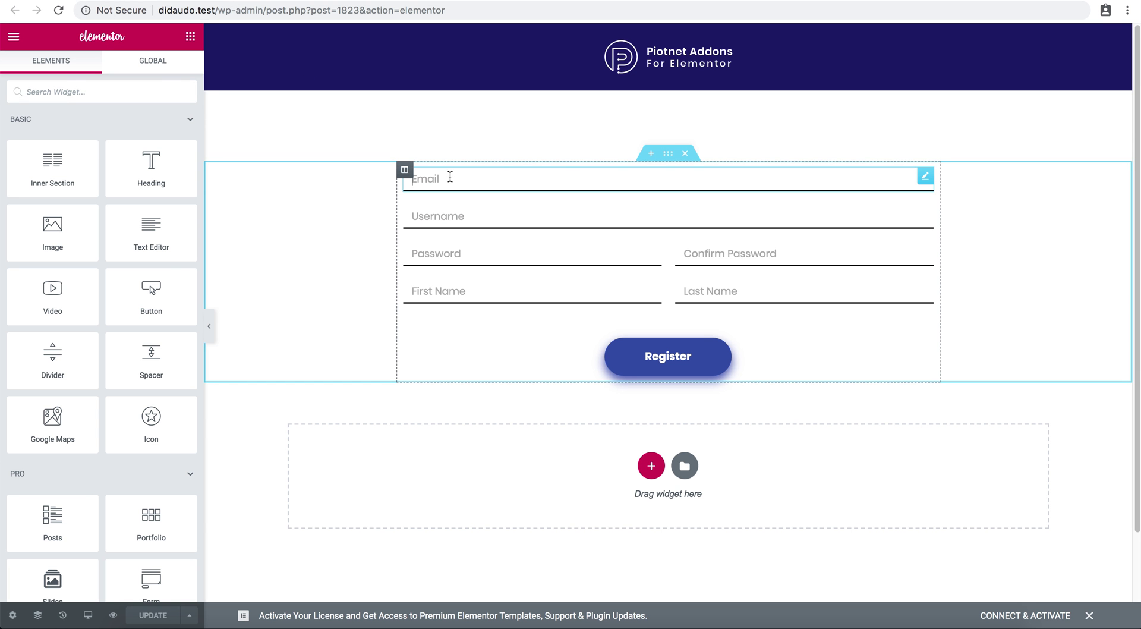
Drag a PAFE Form Builder Field widget from the Elements panel above the Email field.
click(449, 176)
click(190, 38)
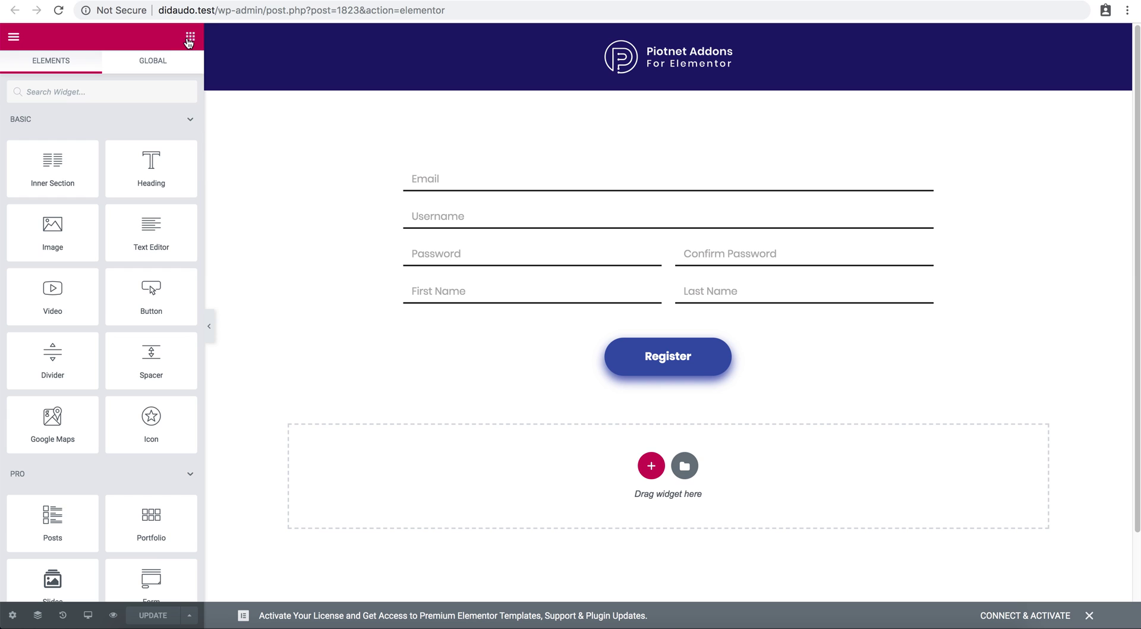
scroll(151, 162, down, 20)
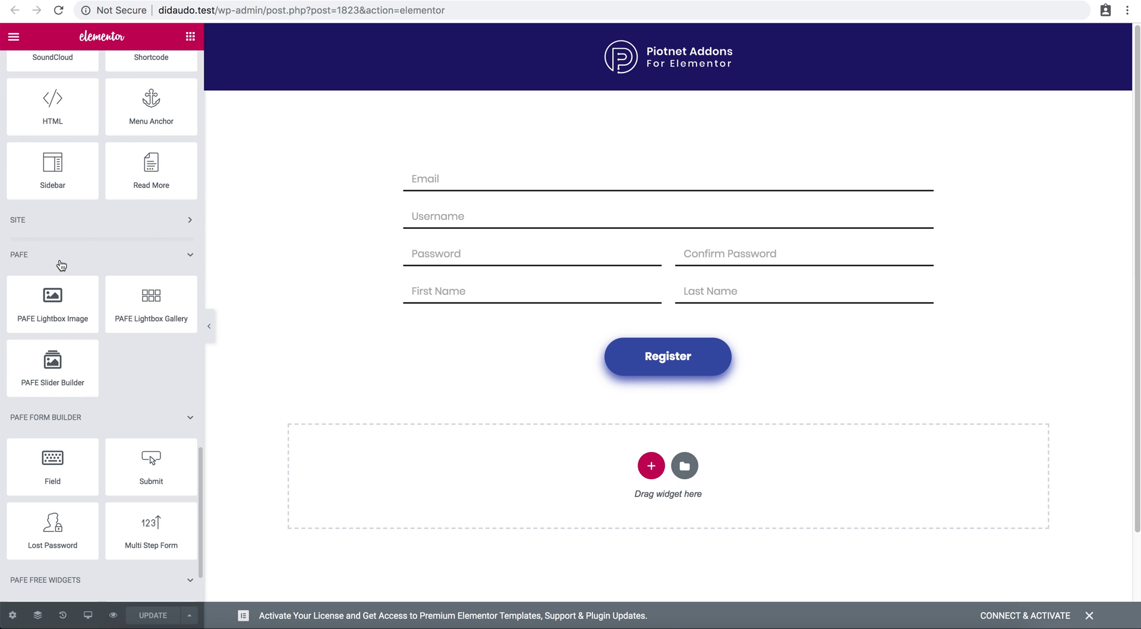
scroll(61, 265, down, 1)
scroll(76, 403, down, 3)
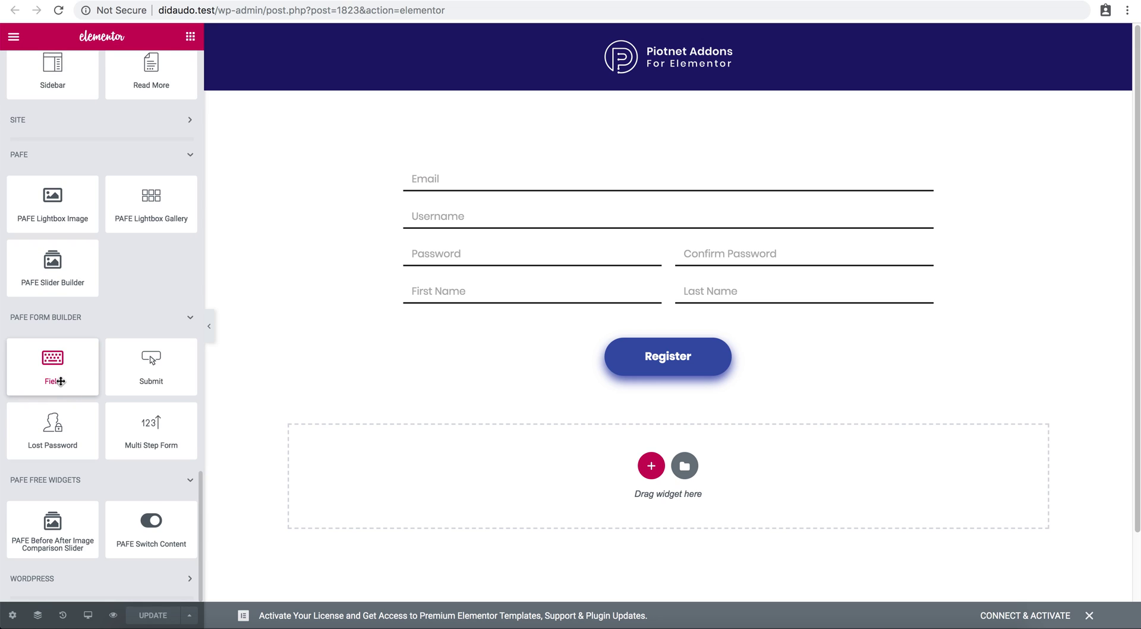
drag(60, 371, 469, 178)
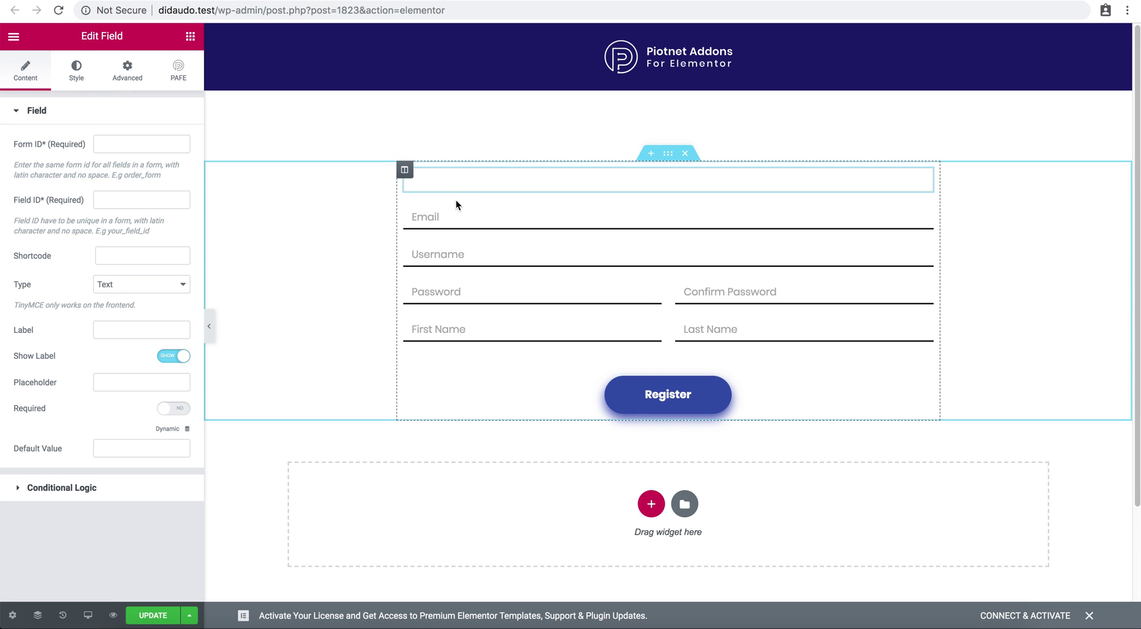
Set the new field's Form ID to register and Field ID to email.
click(151, 145)
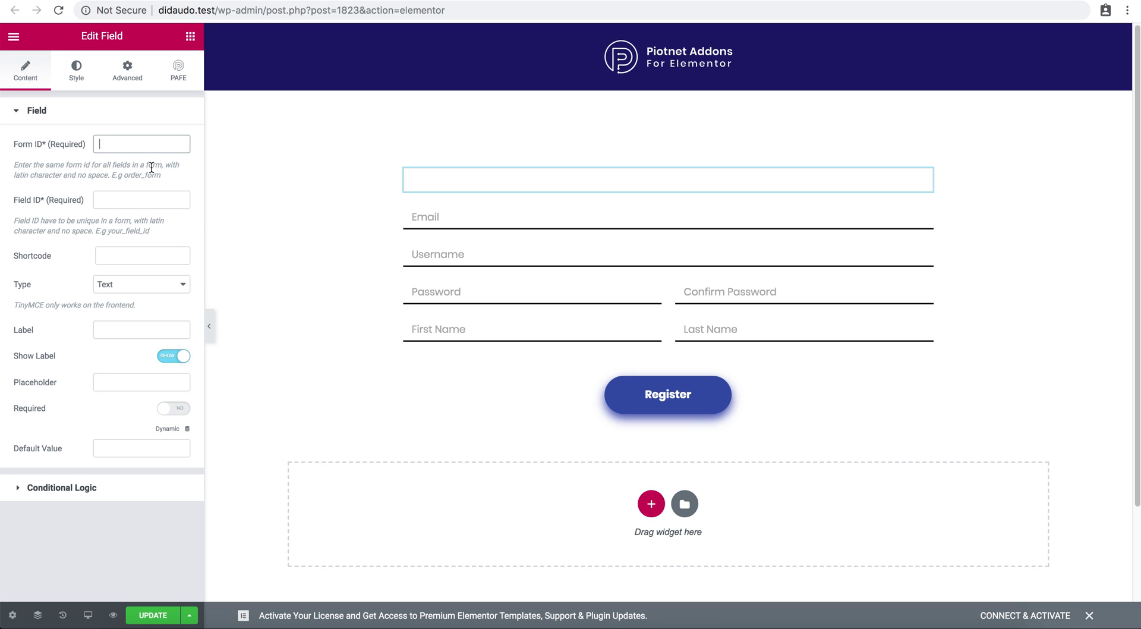
text(register)
key(Tab)
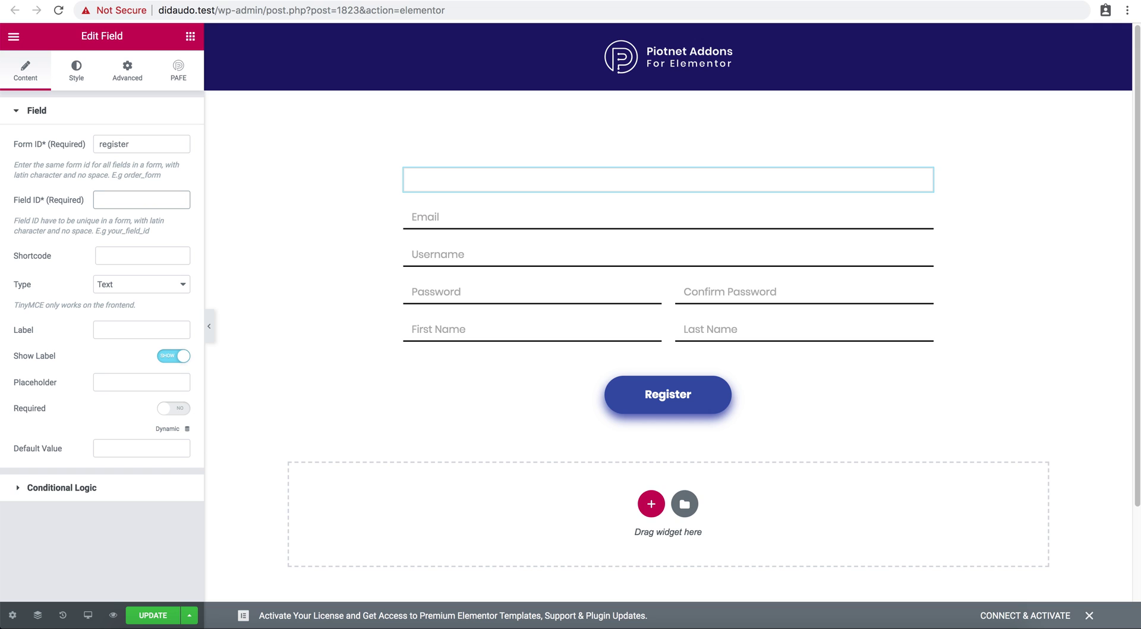
text(email)
Make it an Email type field with label and placeholder 'Email', label hidden.
click(133, 283)
click(133, 297)
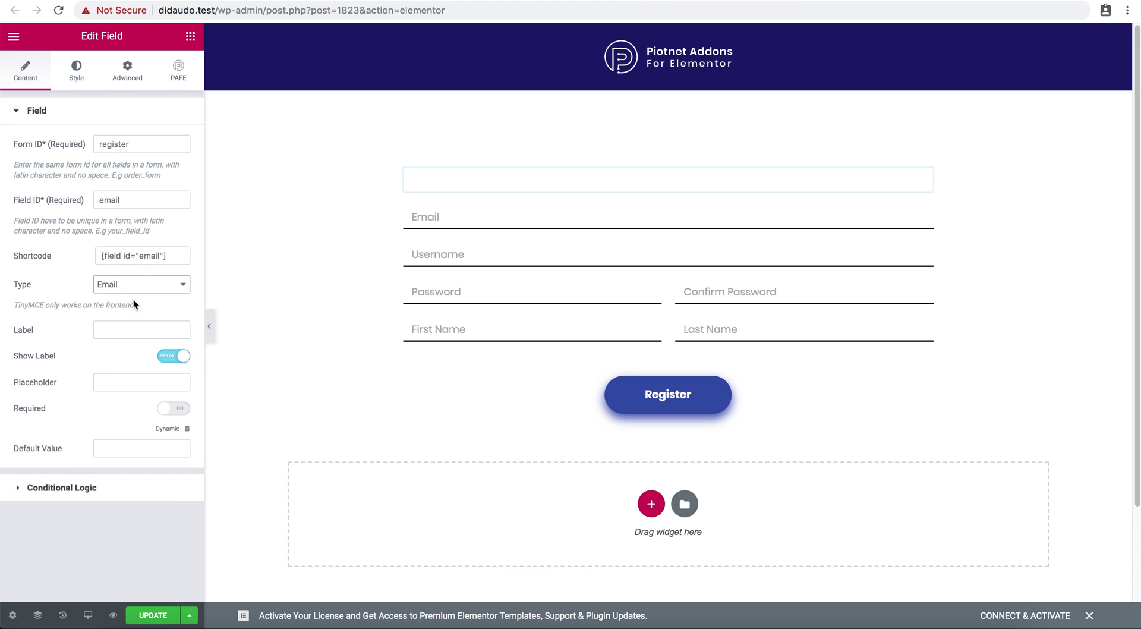
click(130, 331)
text(Email)
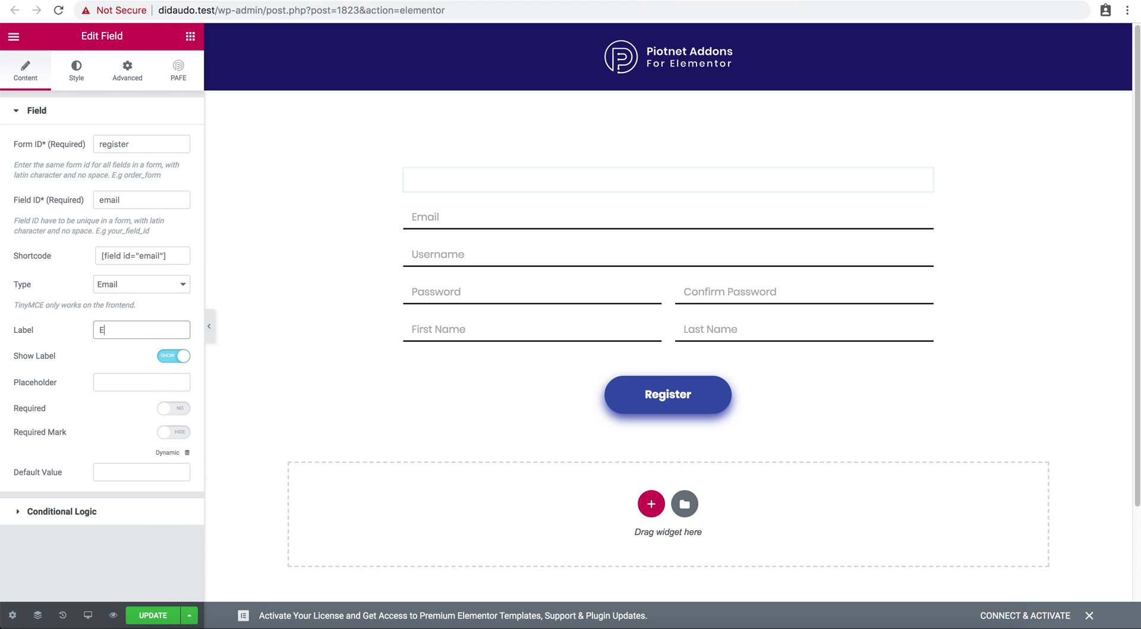
click(141, 382)
text(Email)
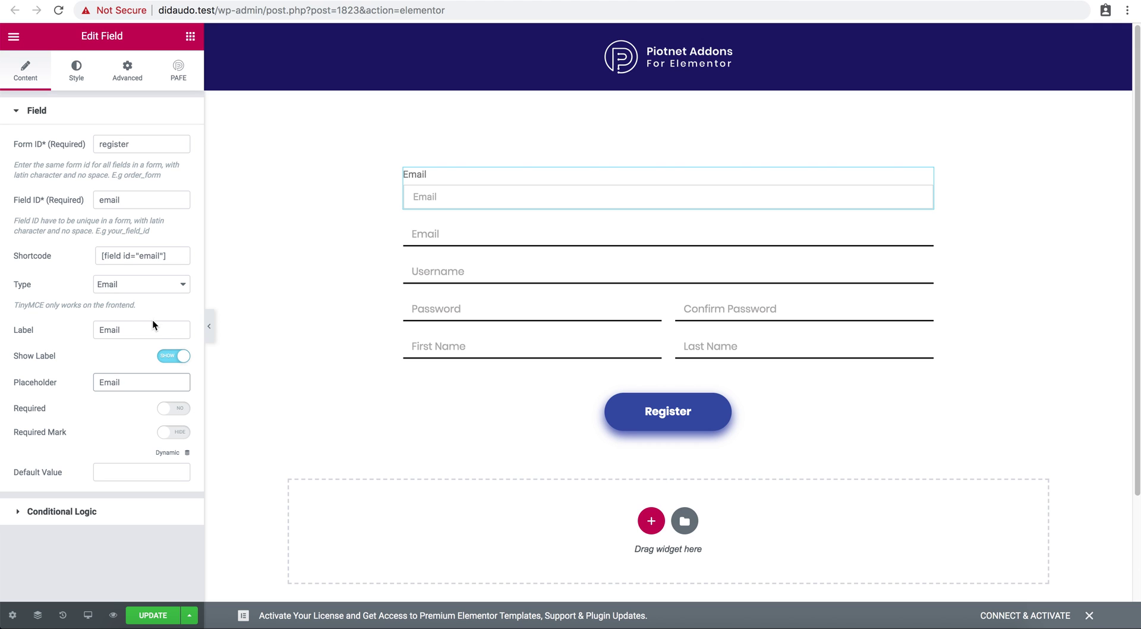
click(173, 357)
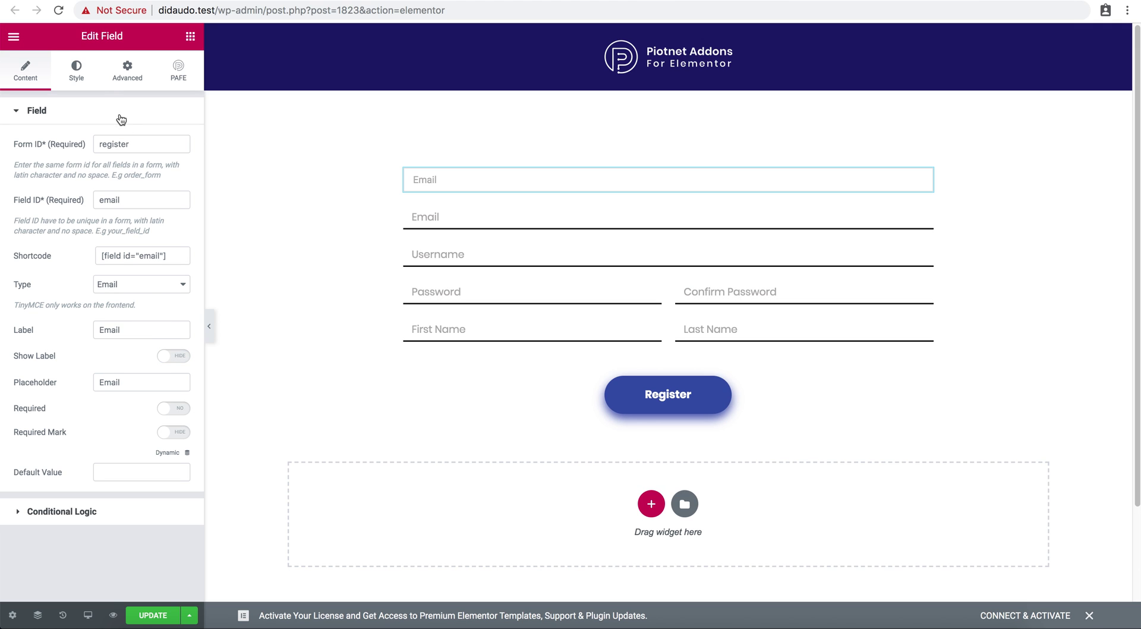
click(76, 70)
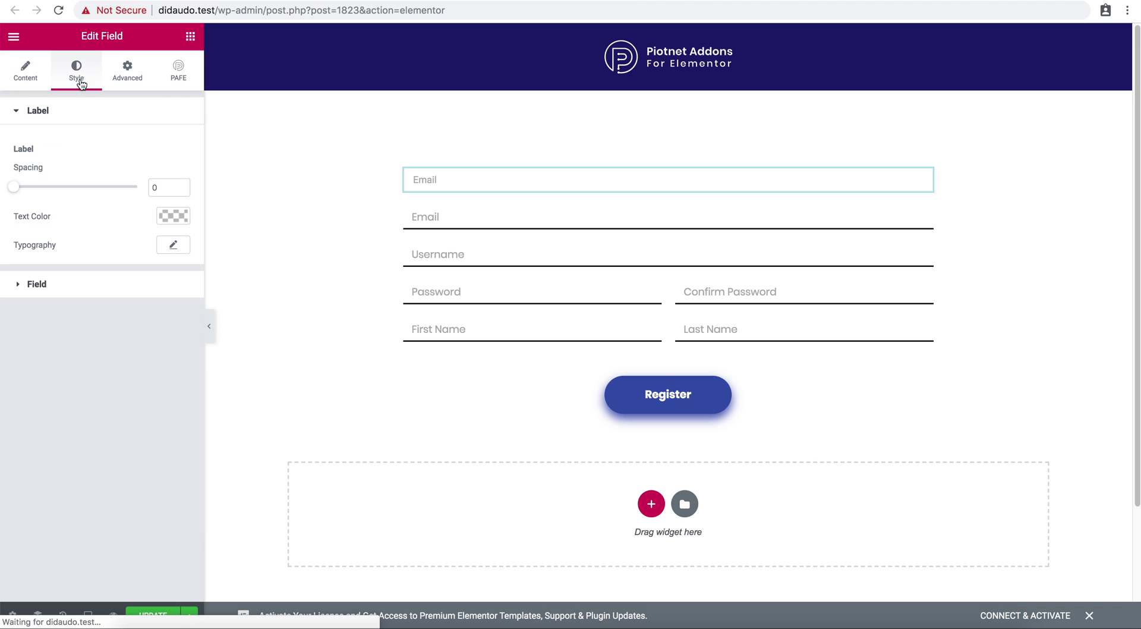
Give the input a solid border with unlinked widths and a bottom width of 2.
click(64, 284)
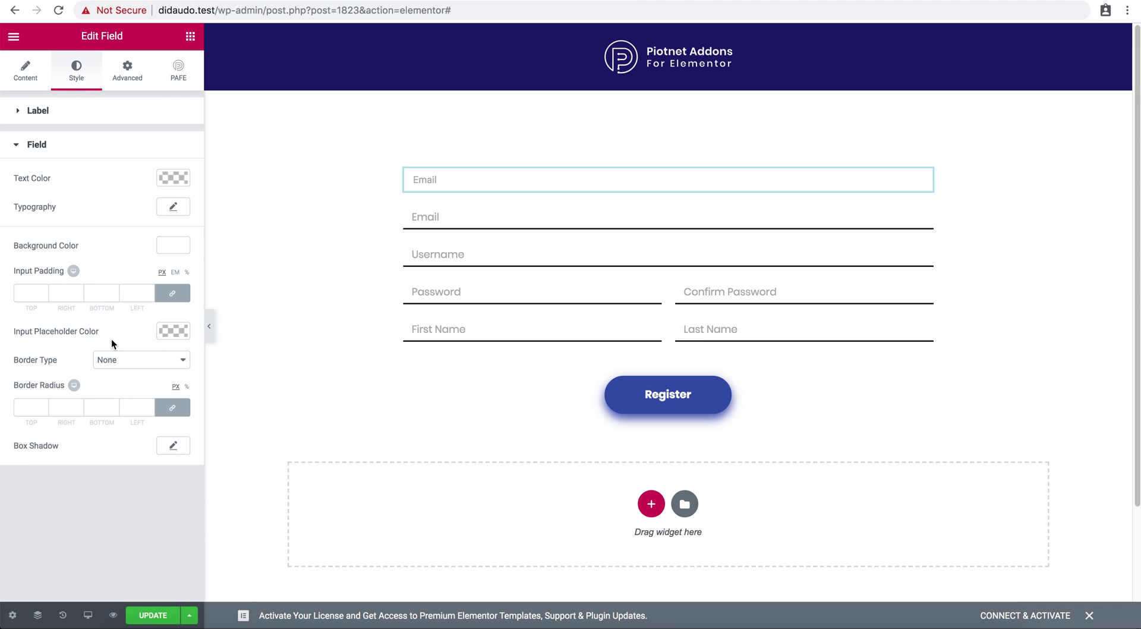
click(116, 359)
click(128, 373)
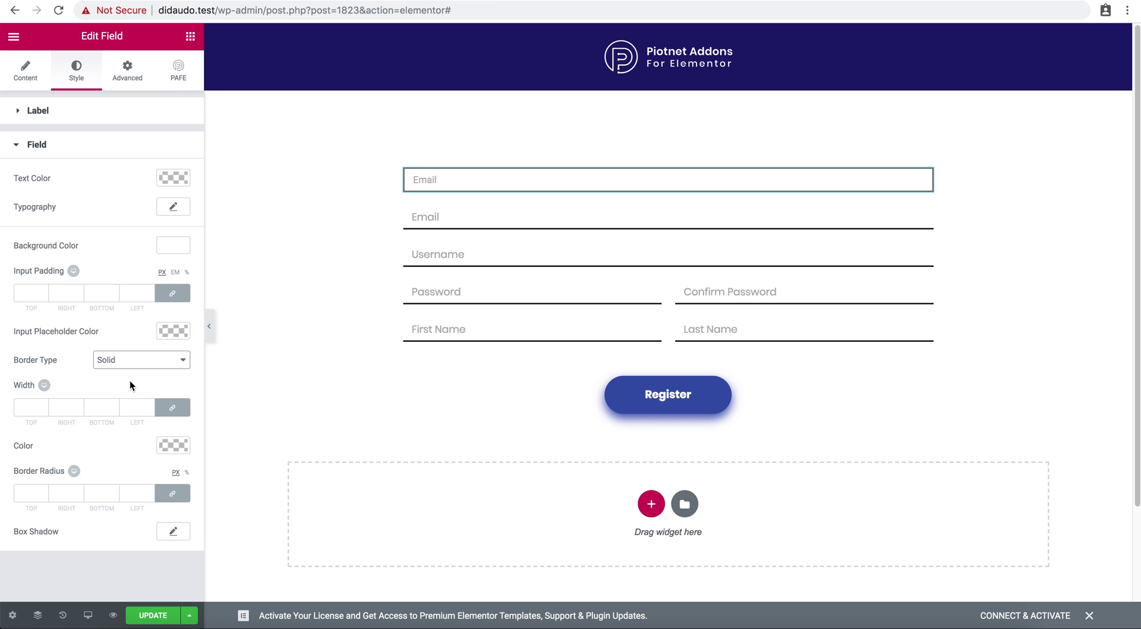
click(172, 407)
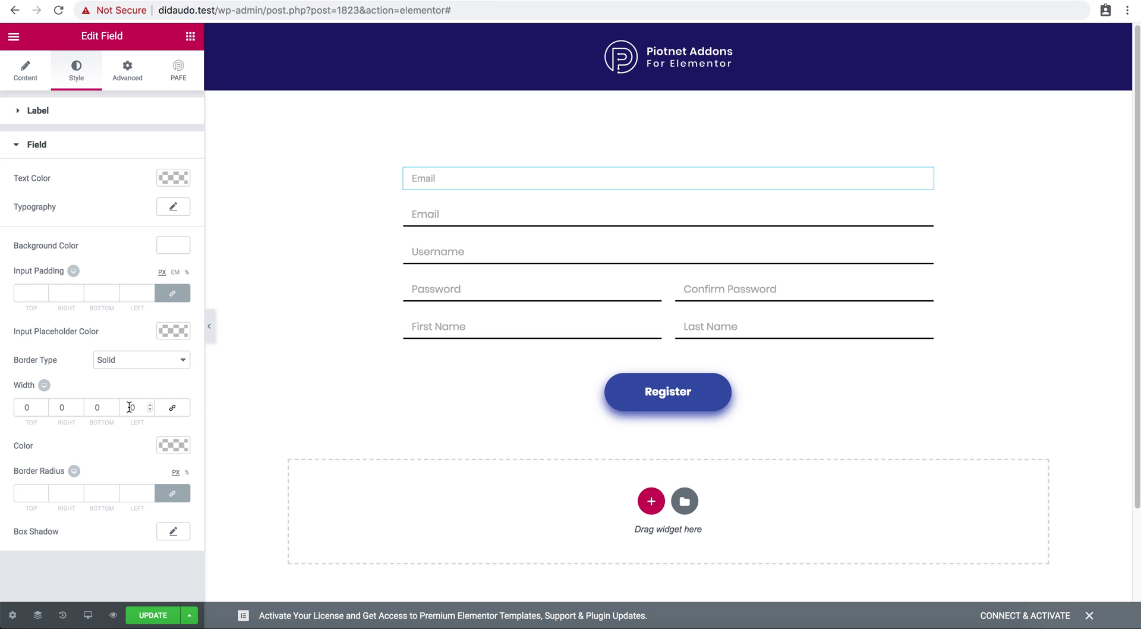
double_click(97, 408)
text(2)
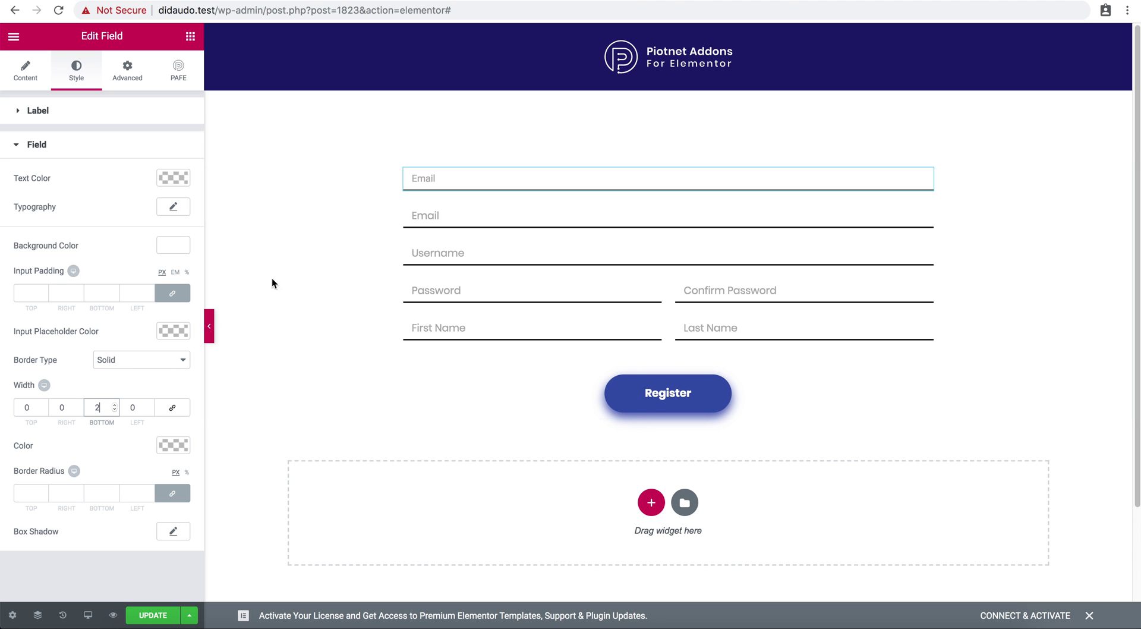
Inspect the settings of the second Email, Username and Password fields.
click(427, 218)
click(432, 250)
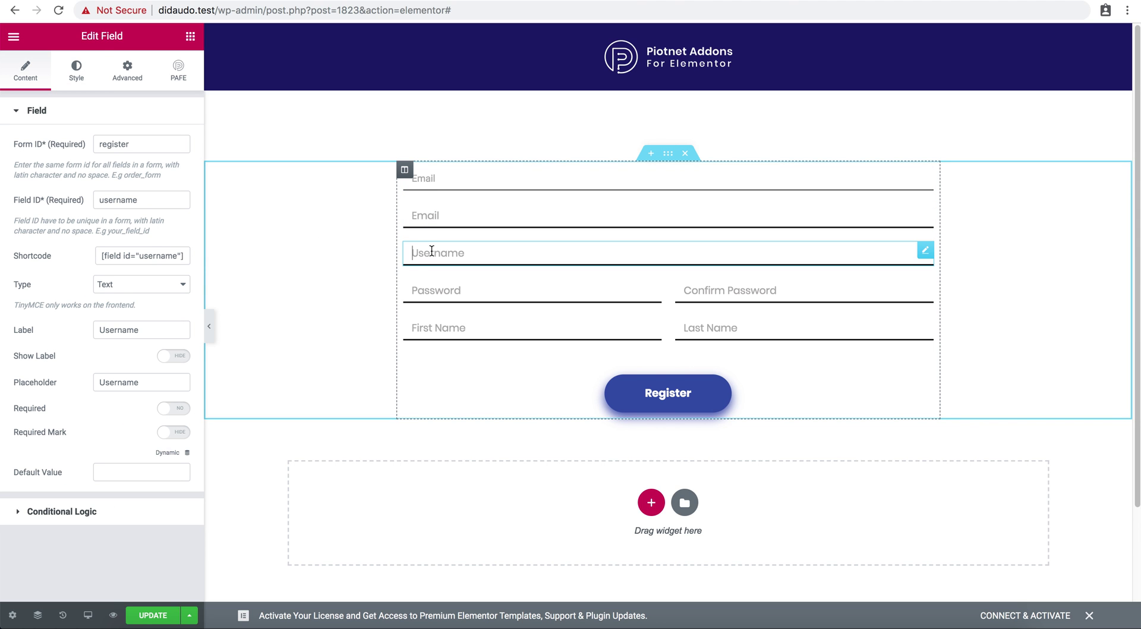
click(473, 288)
Inspect the settings of the Confirm Password, First Name and Last Name fields.
click(705, 290)
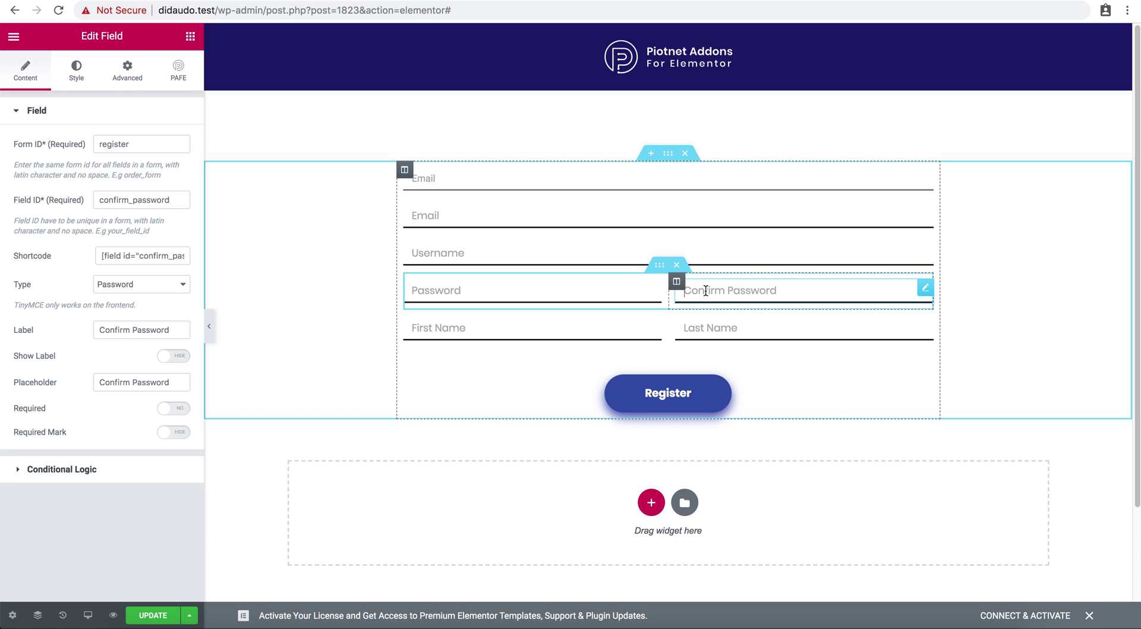
click(570, 329)
click(729, 323)
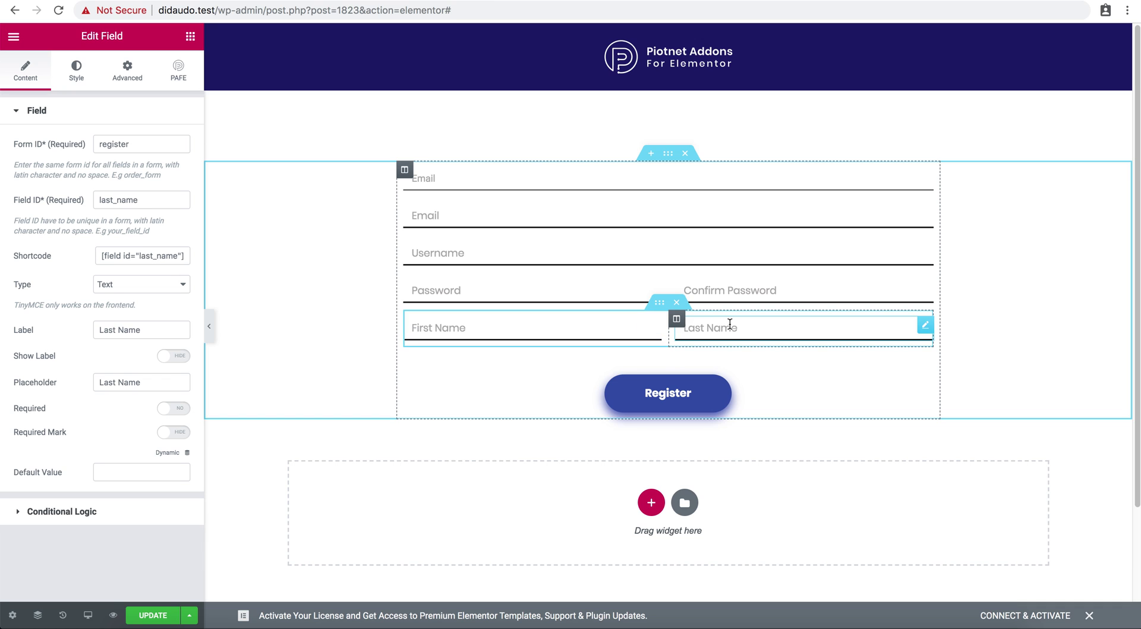
Delete the duplicate Email field and return to the widgets list at PAFE Form Builder.
right_click(642, 185)
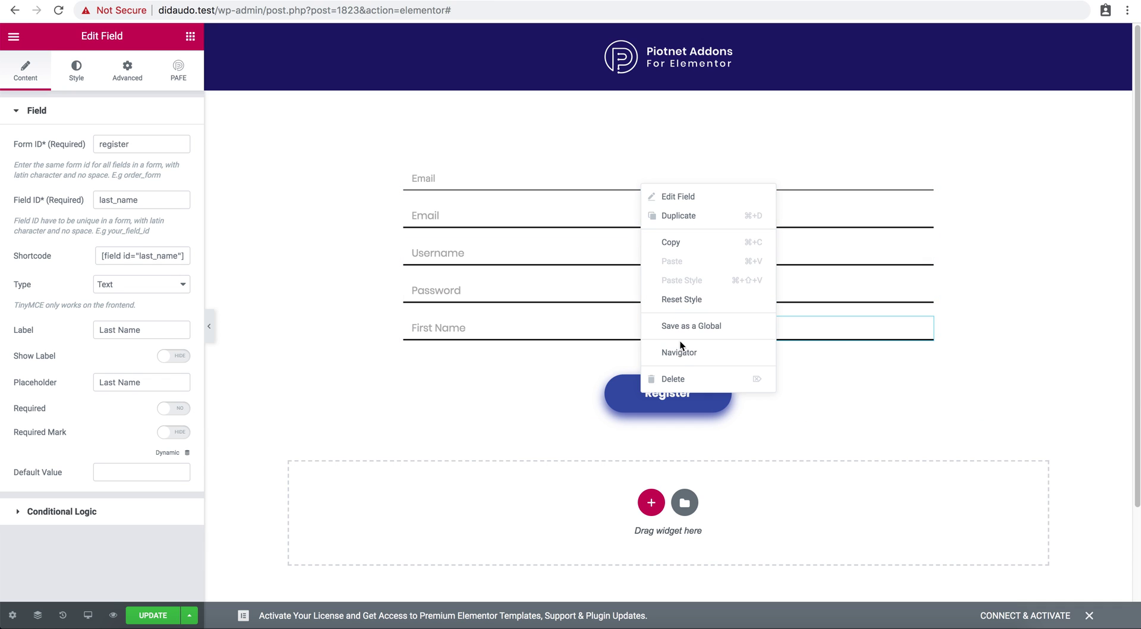
click(685, 379)
click(190, 36)
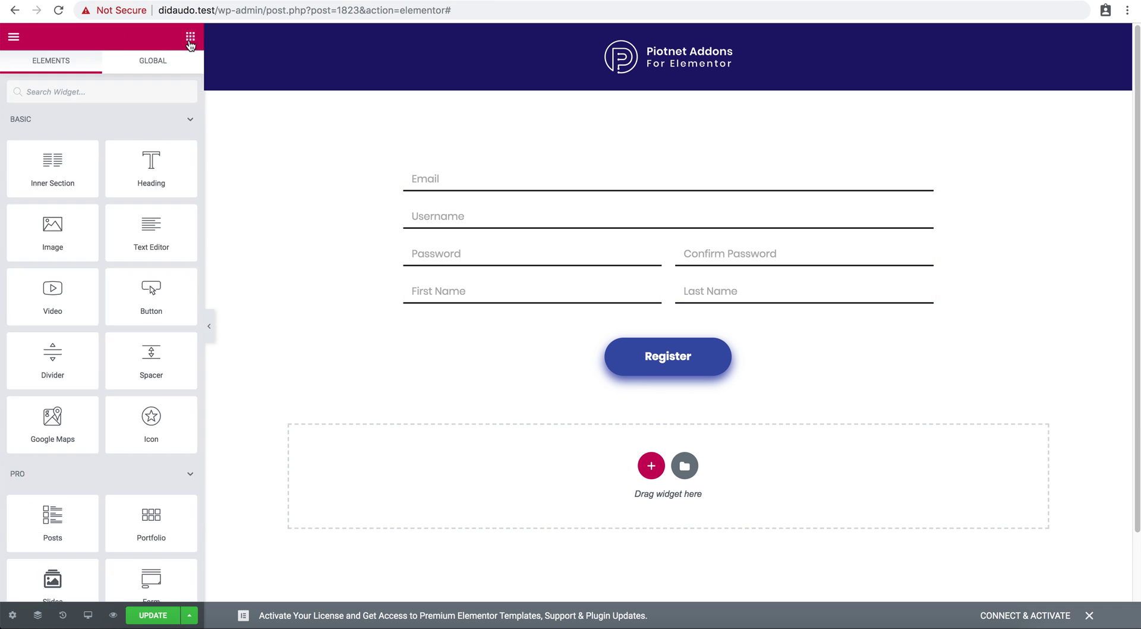
scroll(136, 129, down, 15)
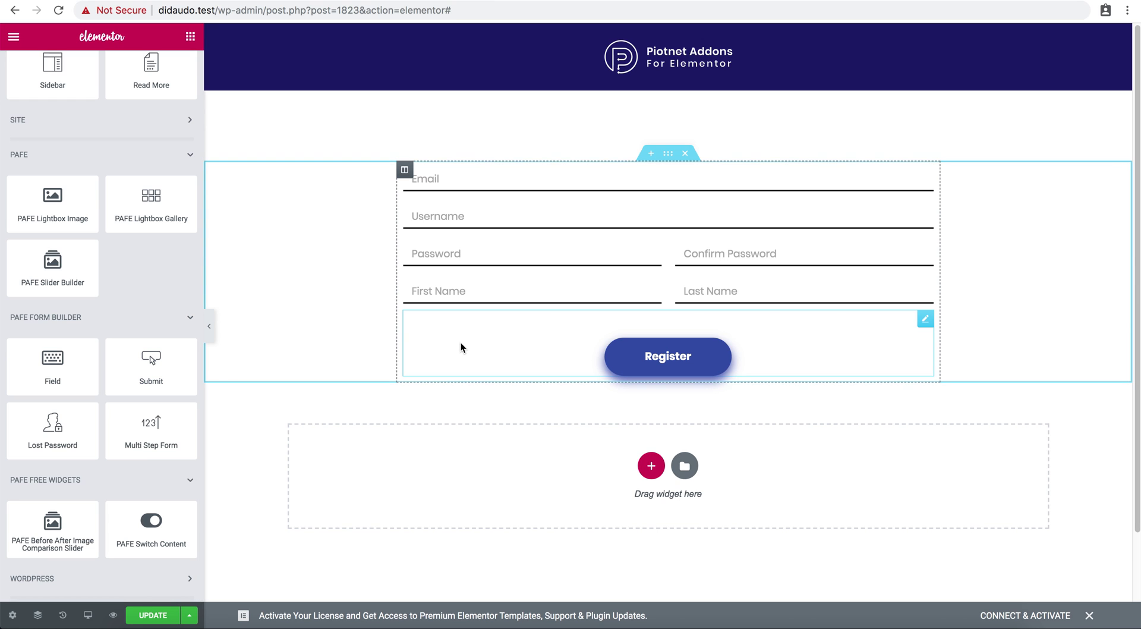
Add a centred PAFE Submit button below the name fields, Form ID register, text 'Register'.
drag(123, 372, 463, 332)
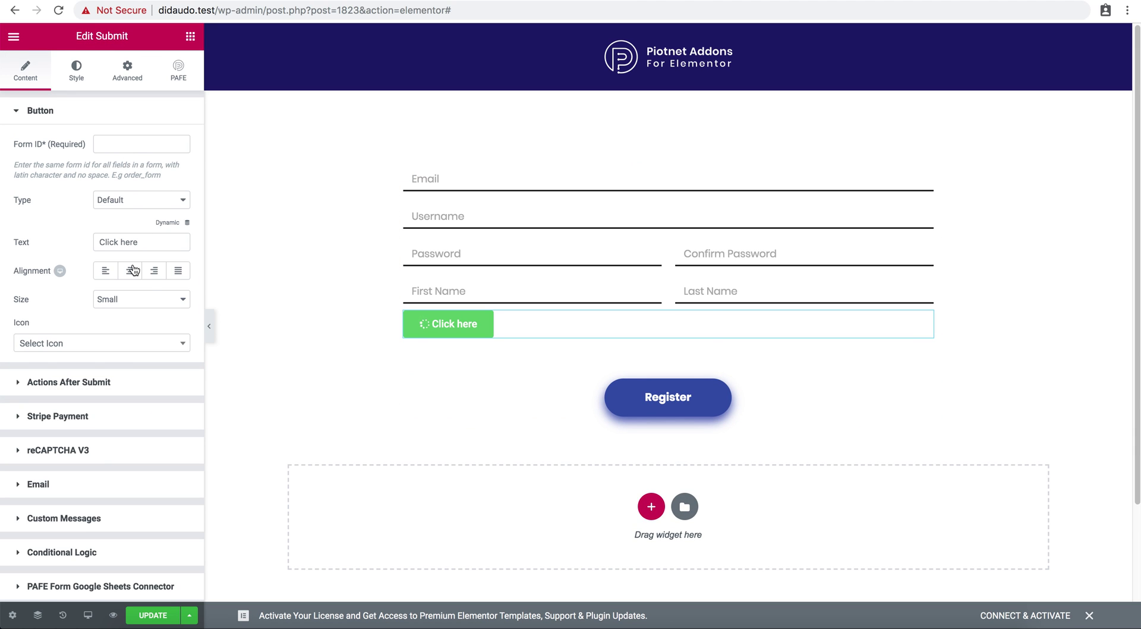
click(129, 271)
click(128, 141)
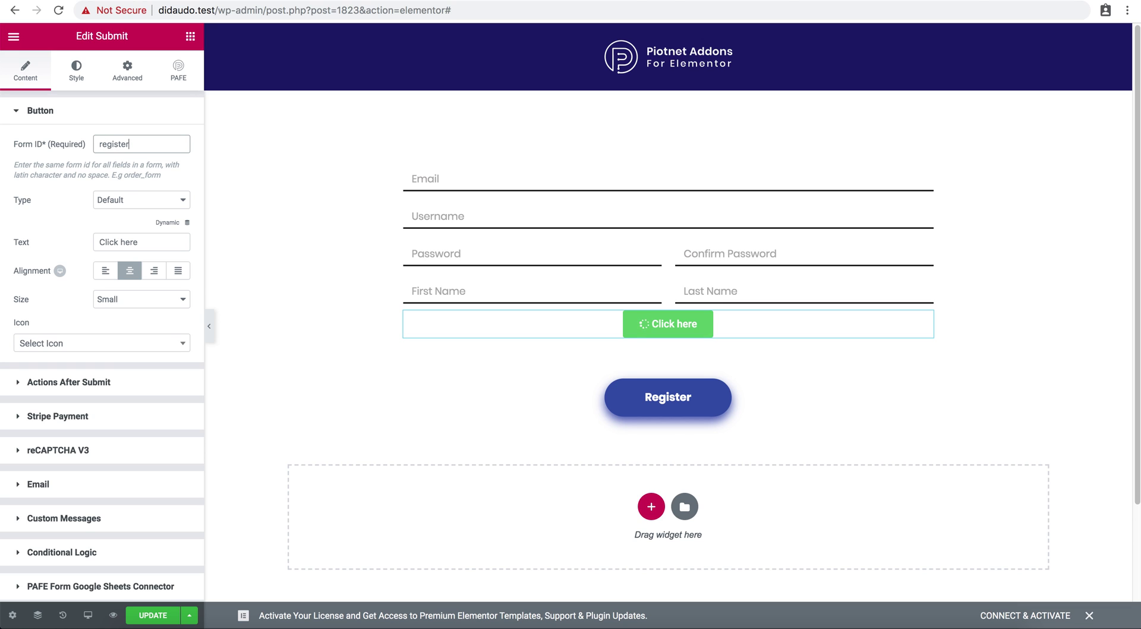
key(Tab)
key(Tab)
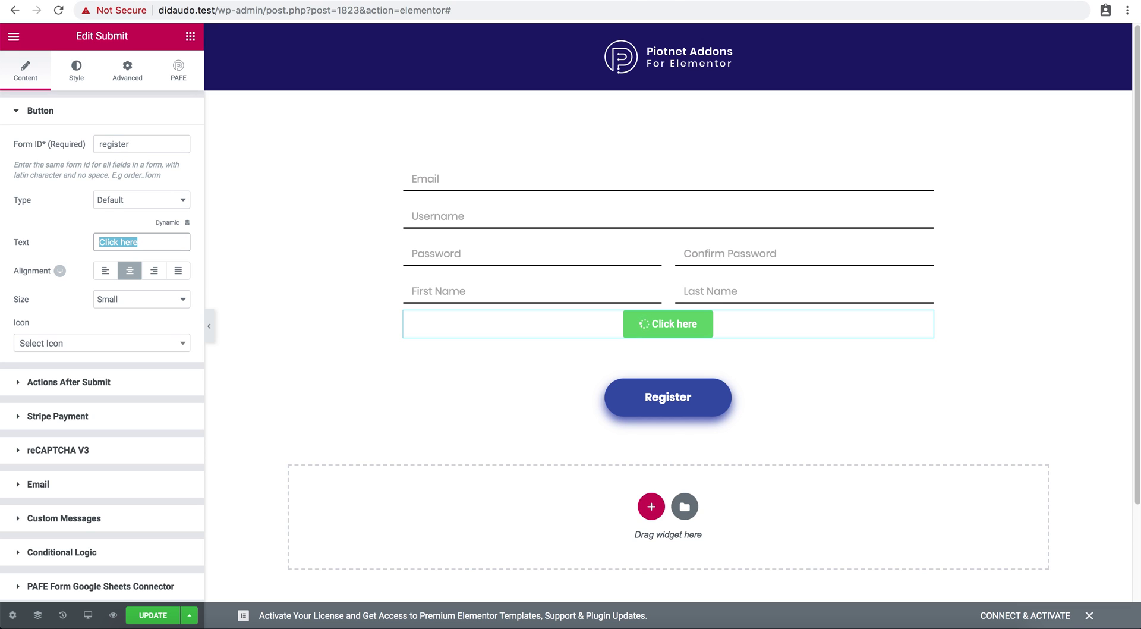
text(Register)
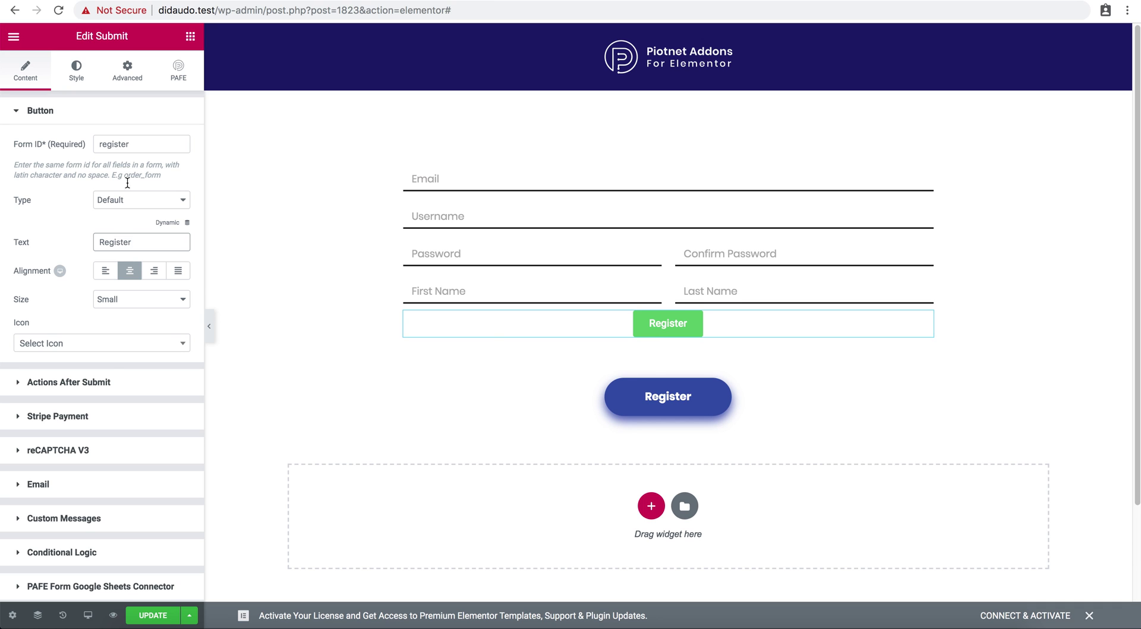
click(107, 392)
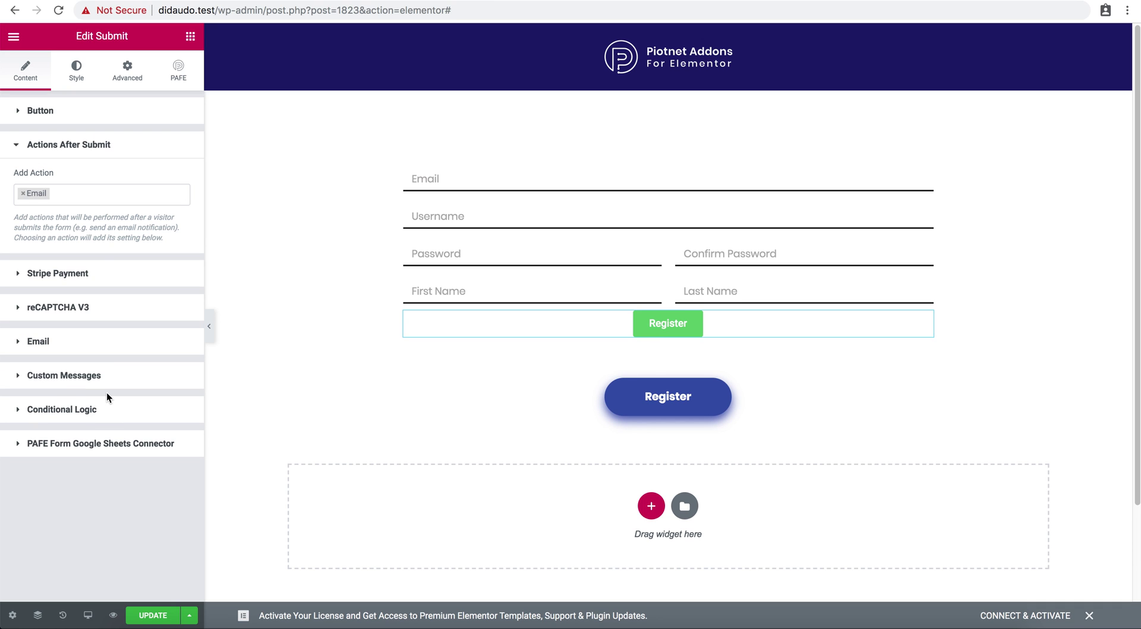
Replace the Email action with Register and Redirect in Actions After Submit.
click(24, 193)
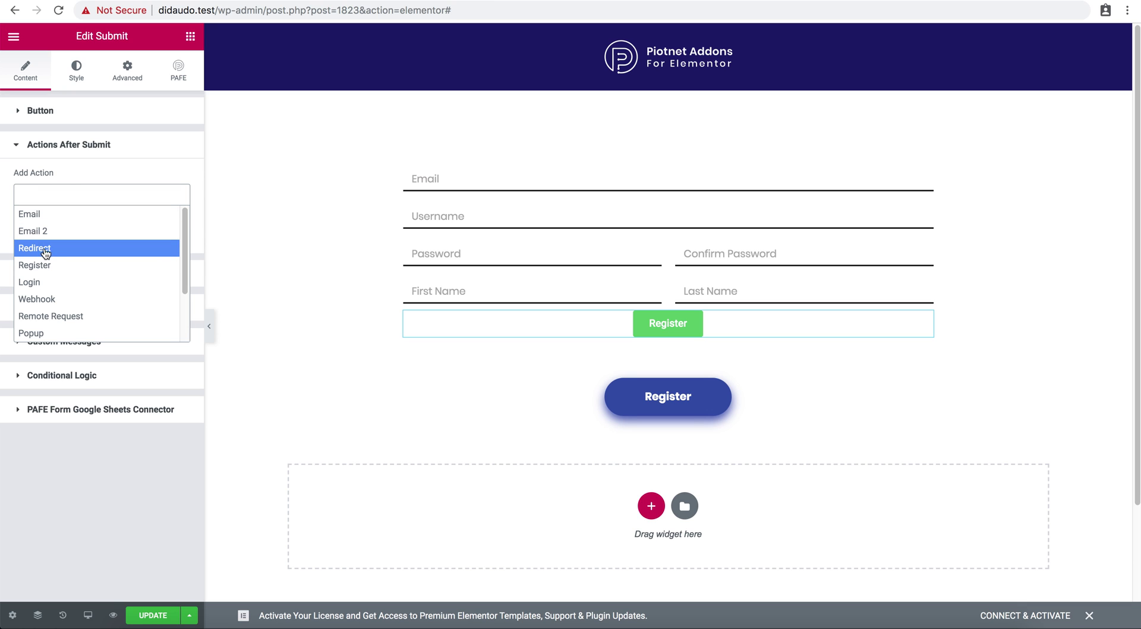
click(49, 265)
click(84, 195)
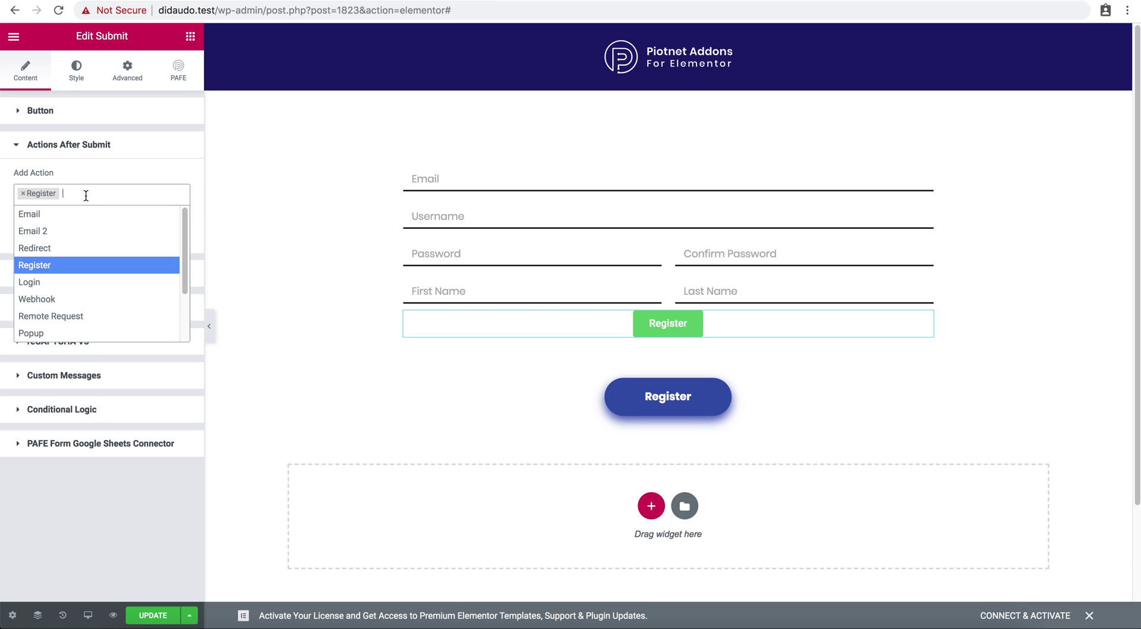
click(83, 244)
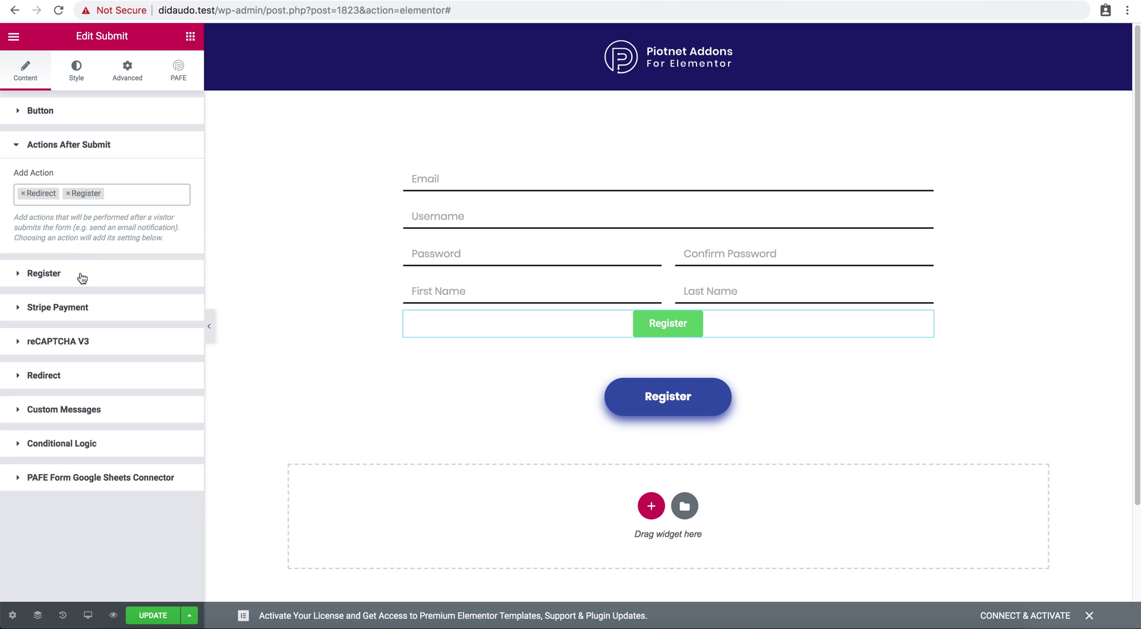
Expand the Register settings and keep the new-user role as Subscriber.
click(82, 278)
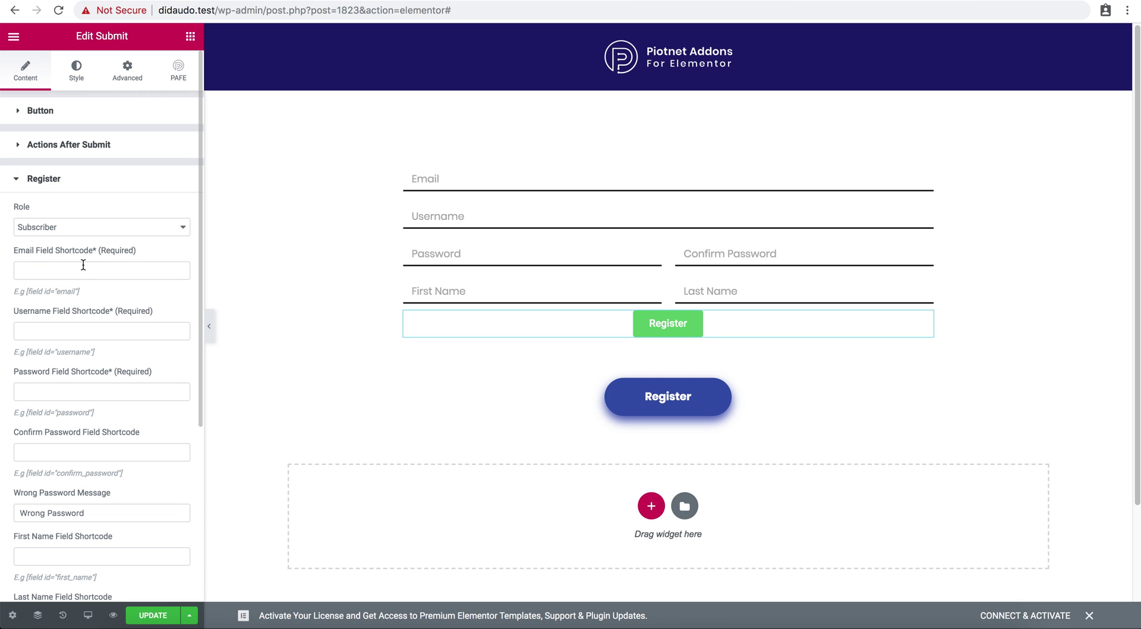
click(43, 231)
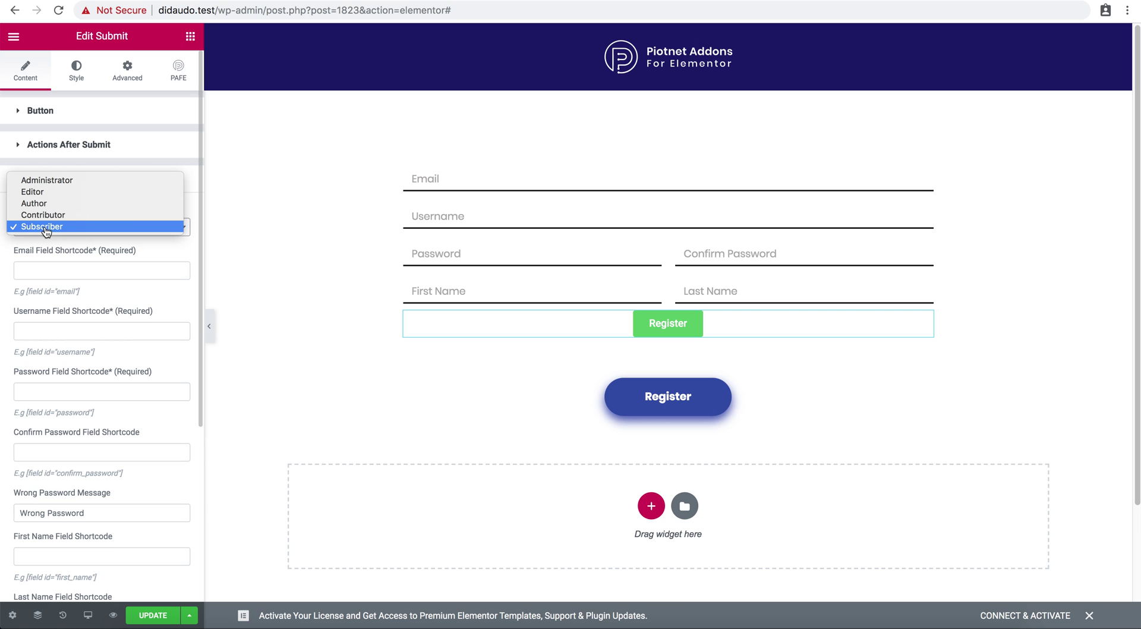
click(69, 264)
click(69, 264)
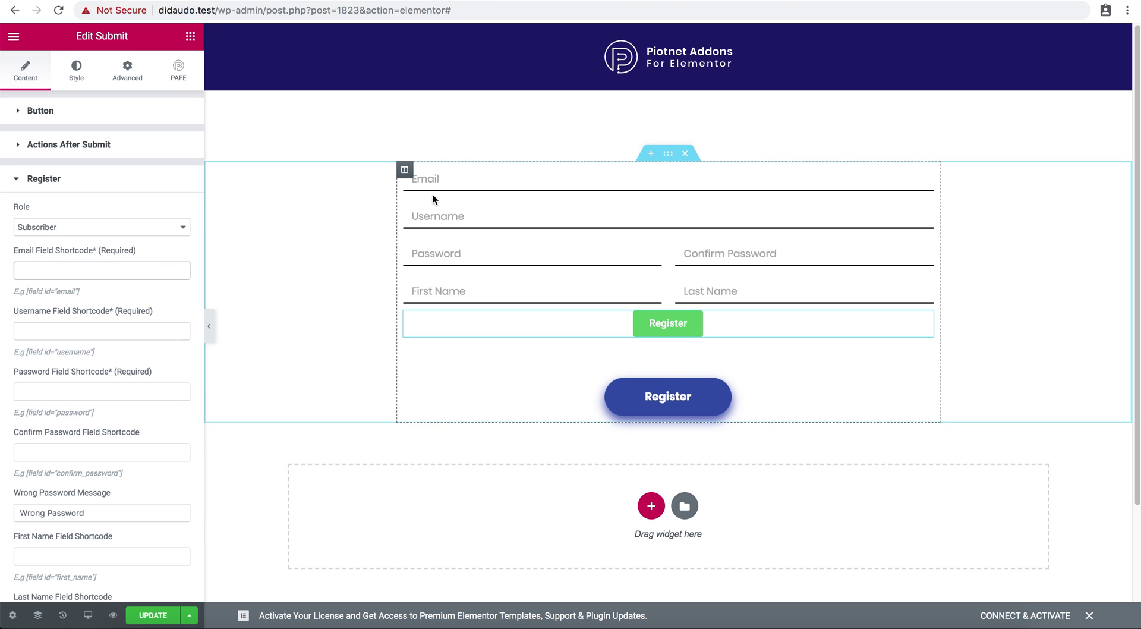
Copy the Email field's shortcode and paste [field id="email"] into the Register email shortcode.
click(448, 187)
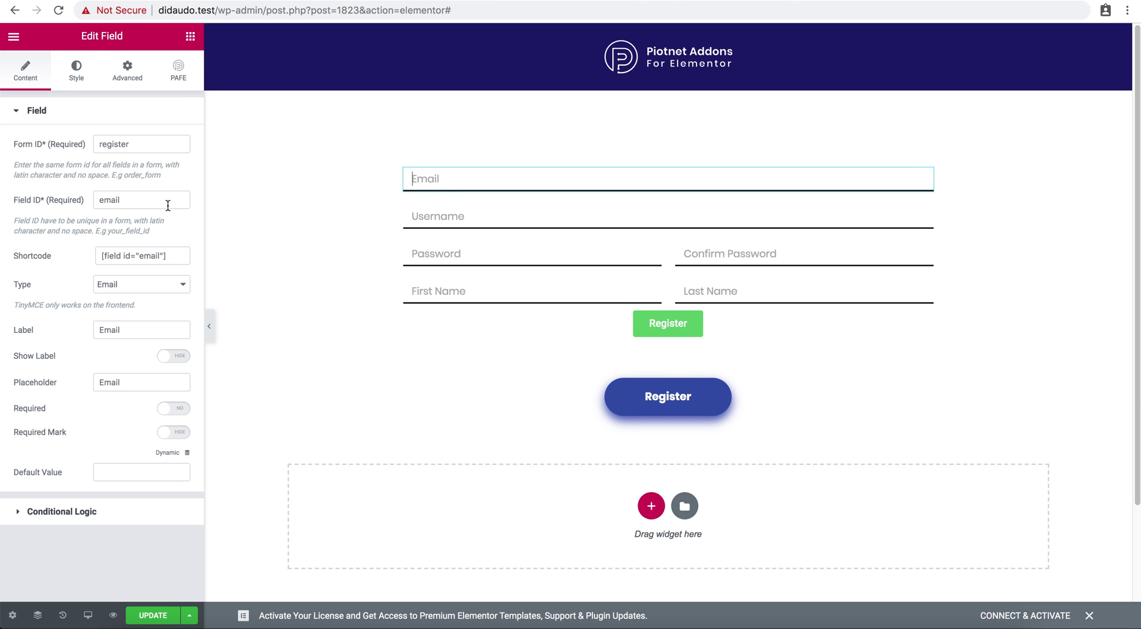
click(141, 254)
key(super+c)
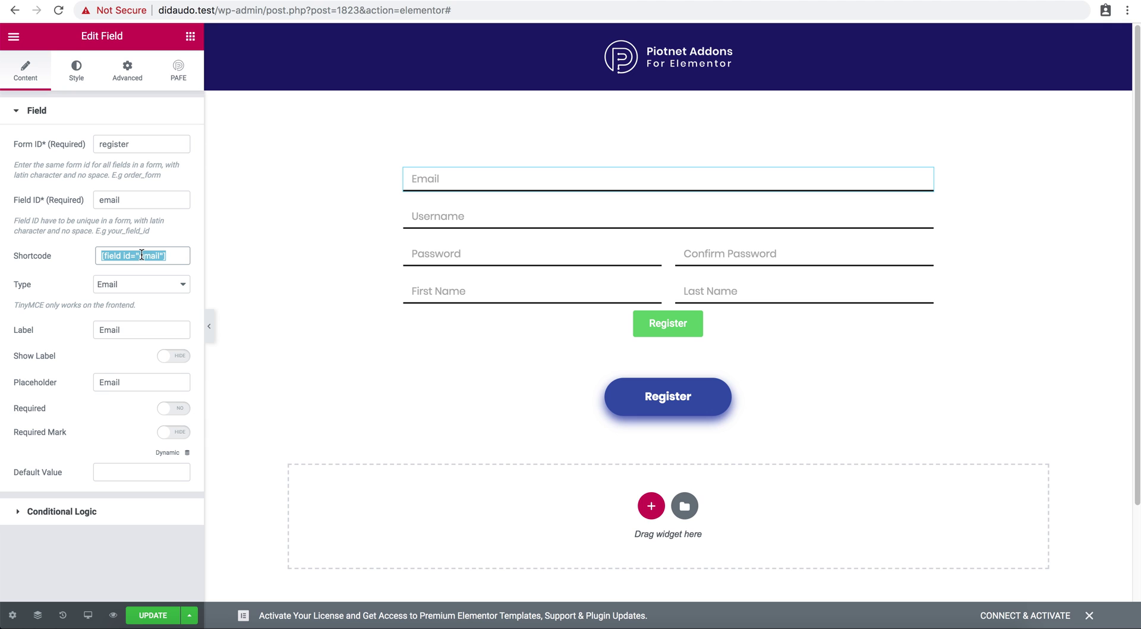
drag(665, 324, 512, 328)
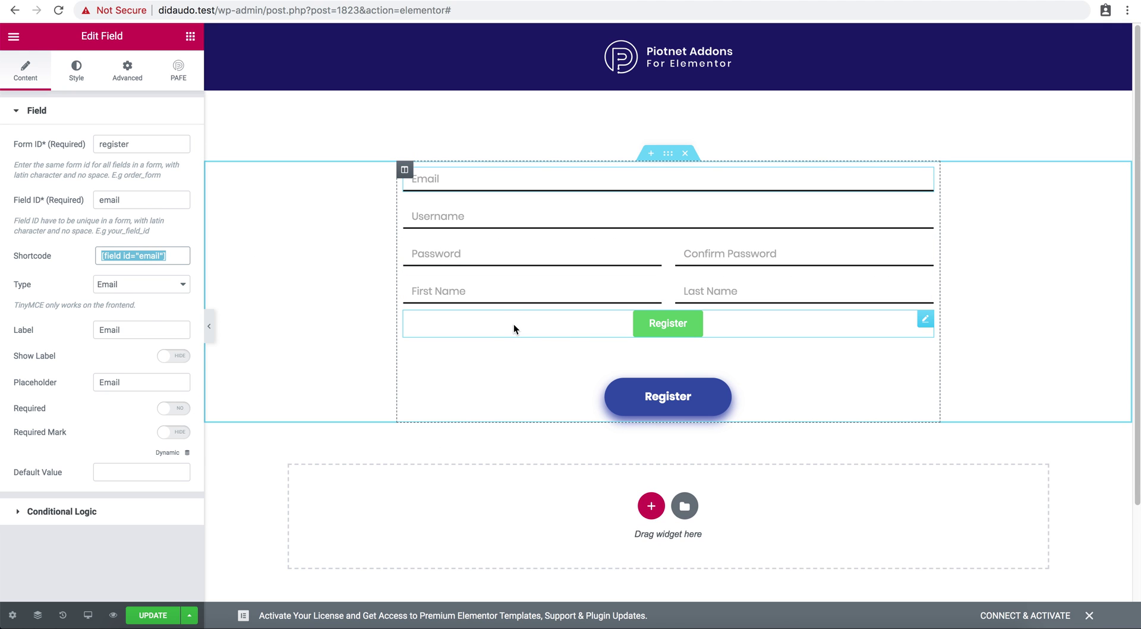
click(513, 328)
click(88, 270)
key(super+v)
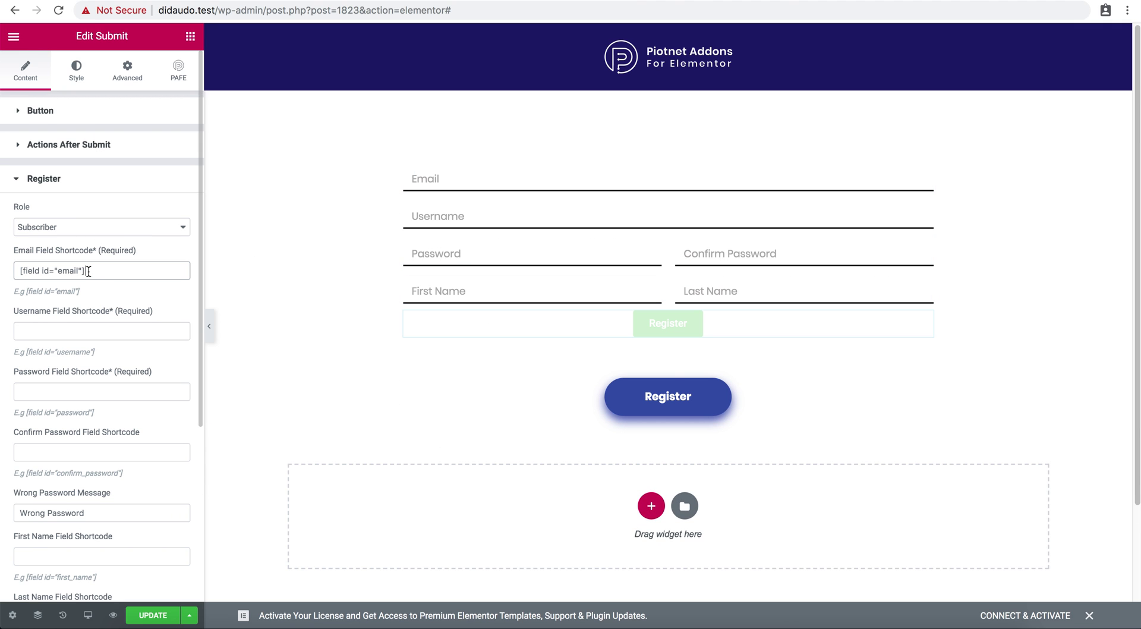
Review the Register action's username and last name shortcode settings.
click(94, 328)
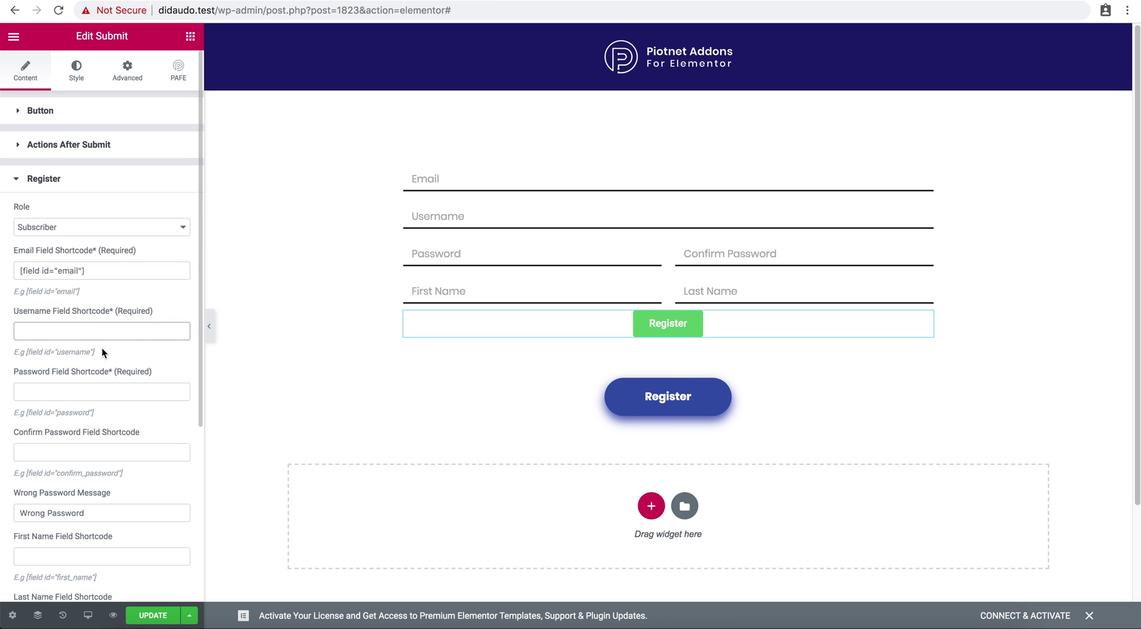
scroll(91, 439, down, 3)
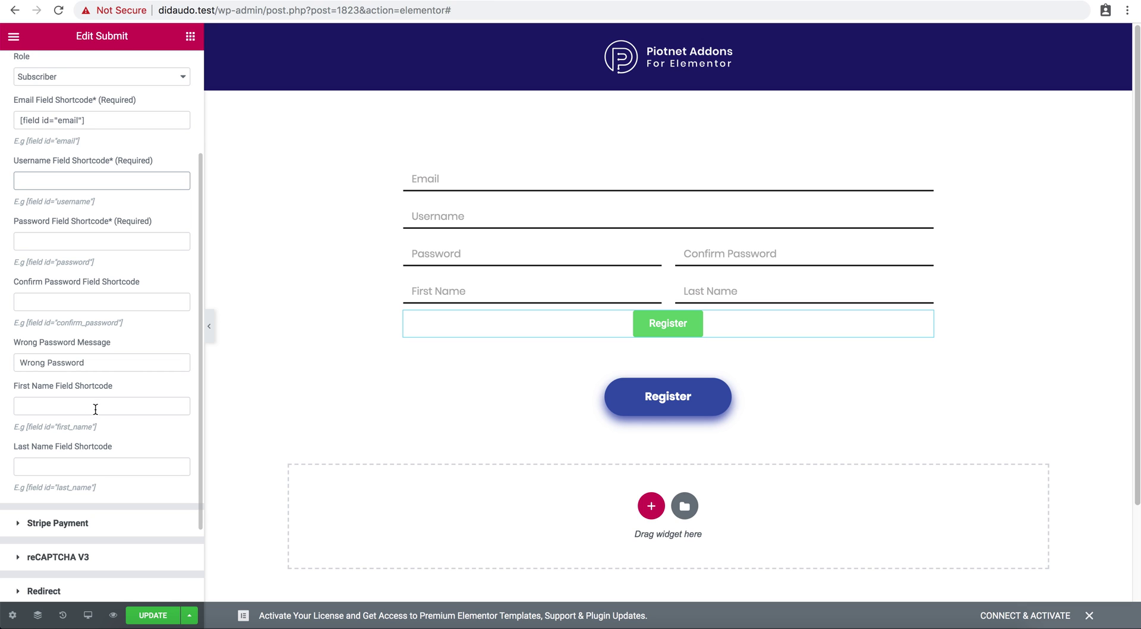
click(94, 466)
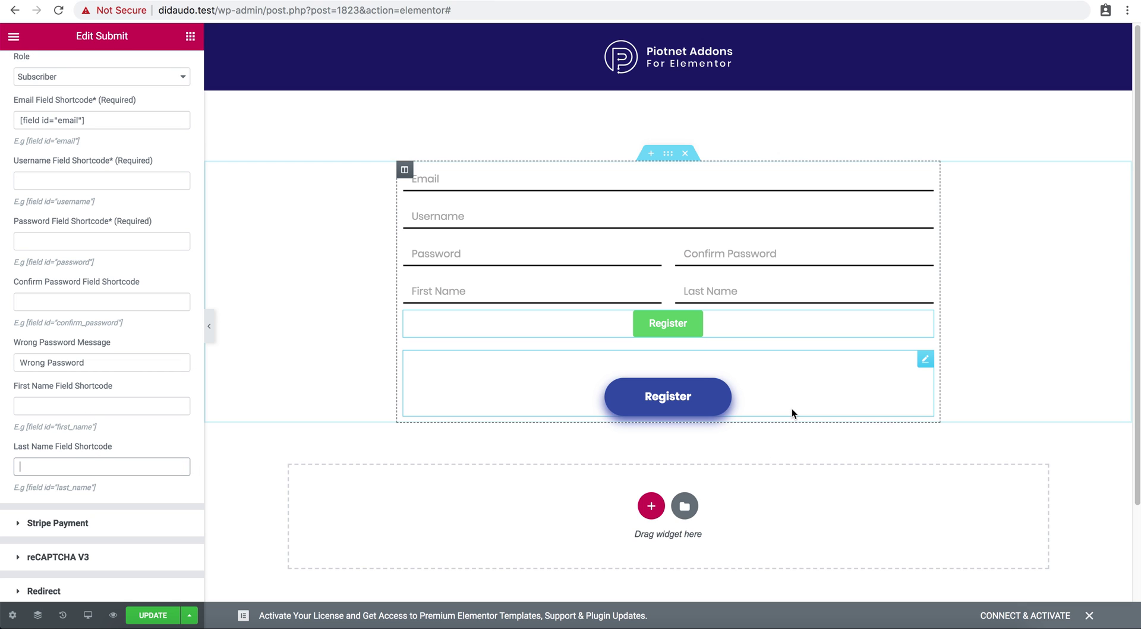
click(791, 409)
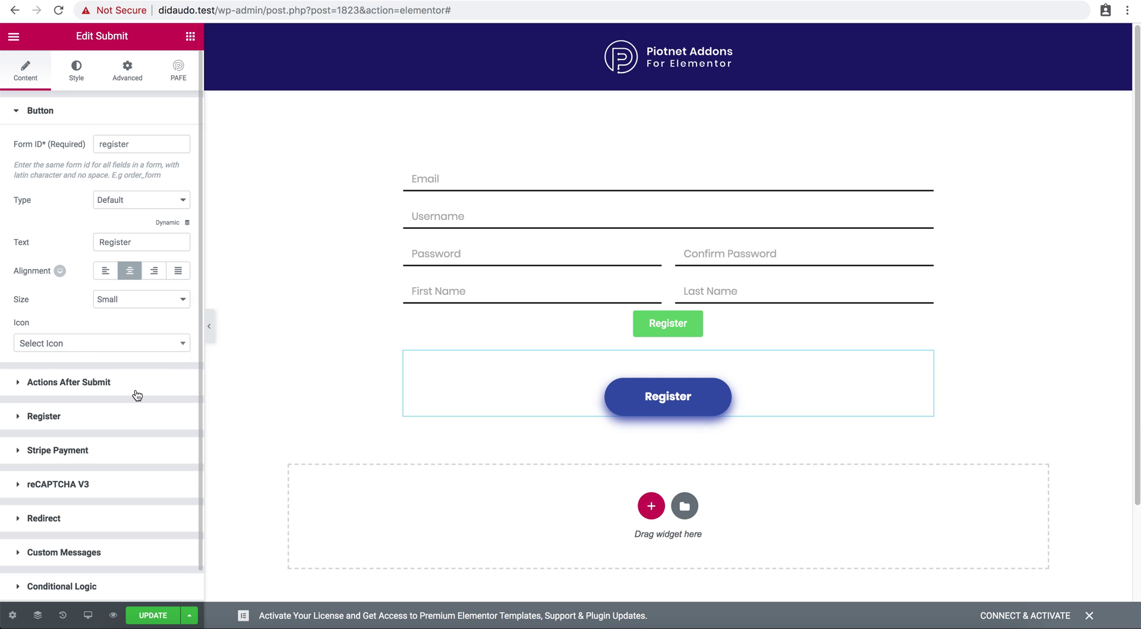
Check the Redirect To URL under Actions After Submit.
click(136, 394)
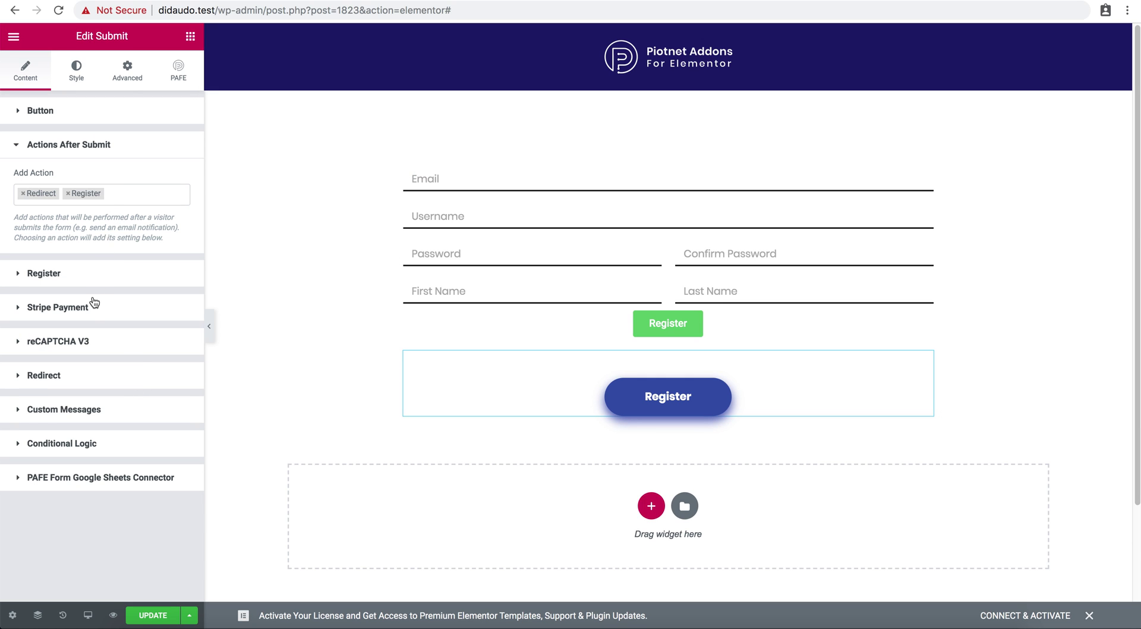
click(89, 374)
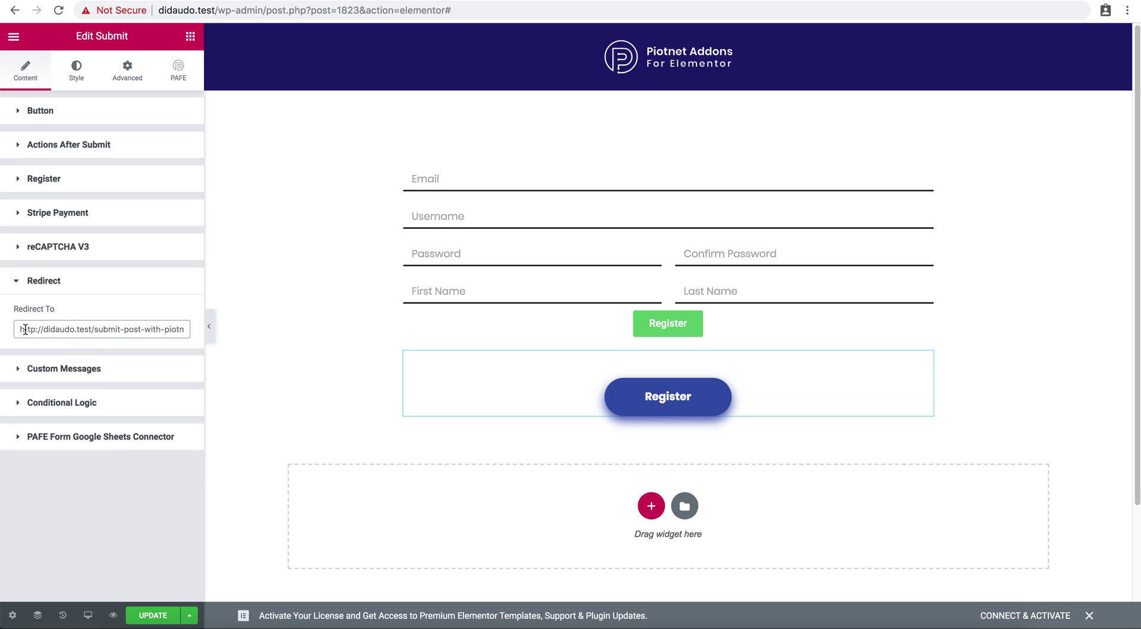
drag(21, 329, 17, 331)
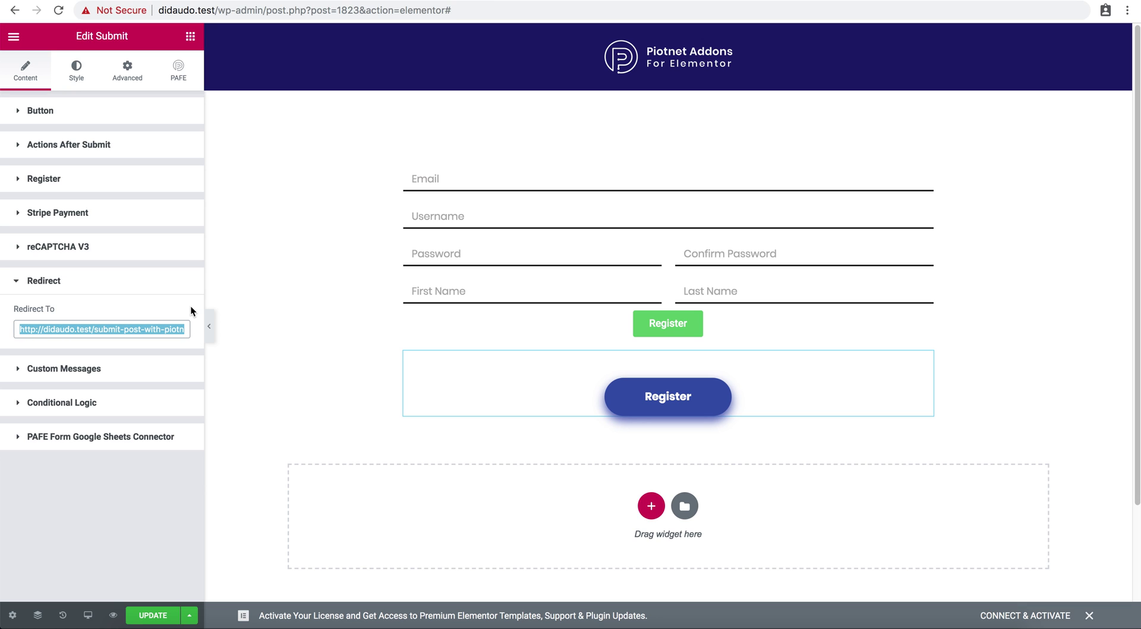
Delete the extra green Register button and save the template with UPDATE.
right_click(593, 322)
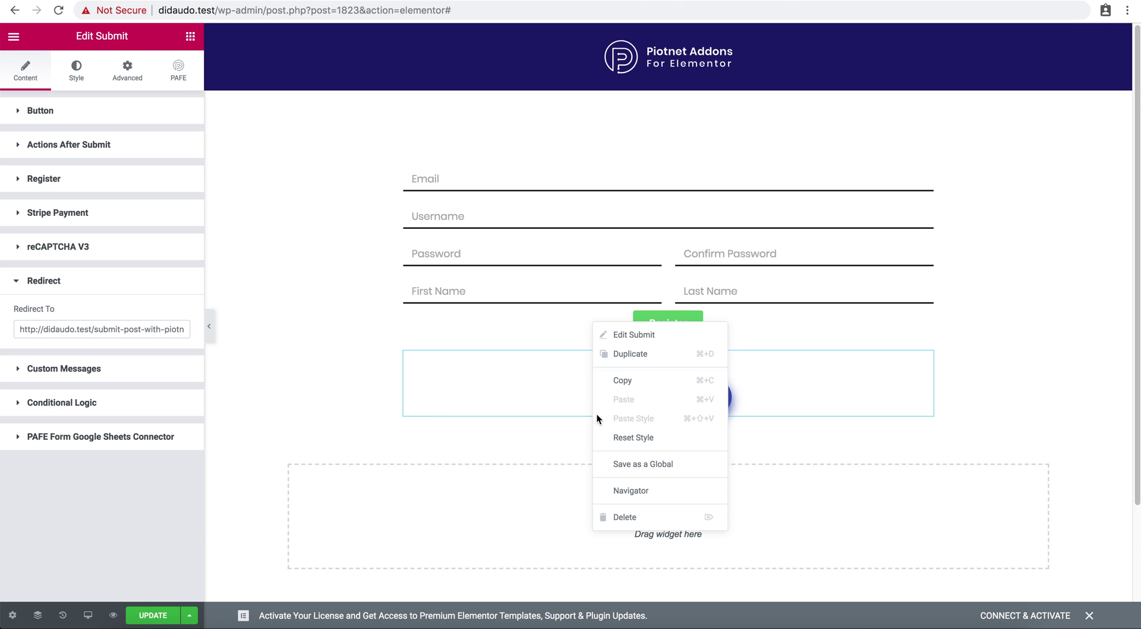
click(619, 518)
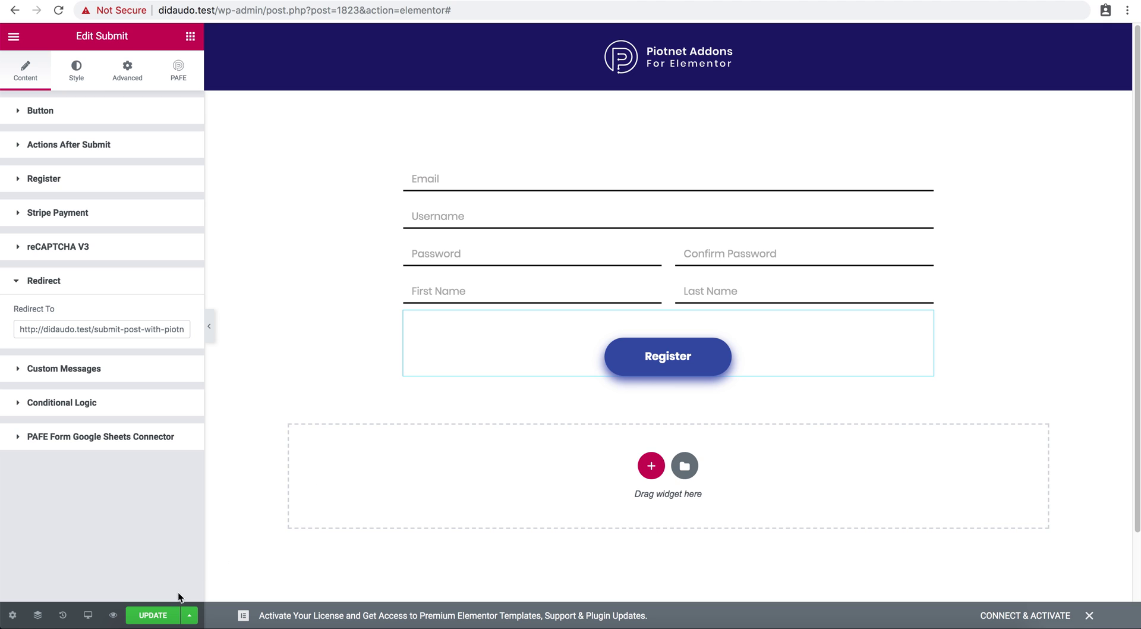
click(156, 614)
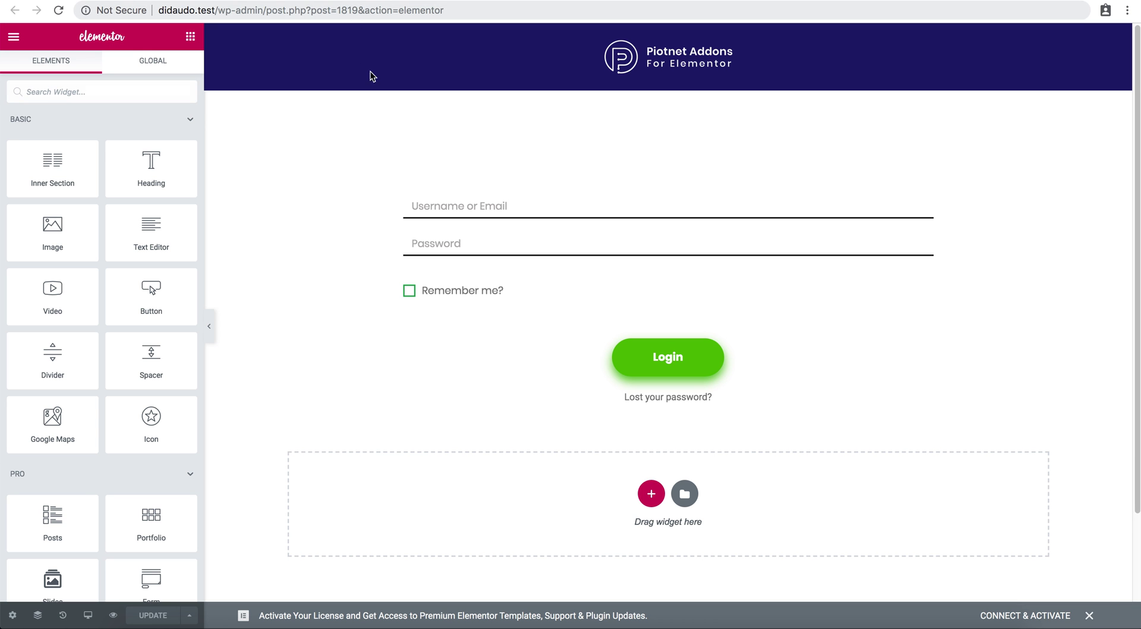
Inspect the Username or Email, Password and Remember me fields, keeping Remember me as Acceptance.
click(436, 202)
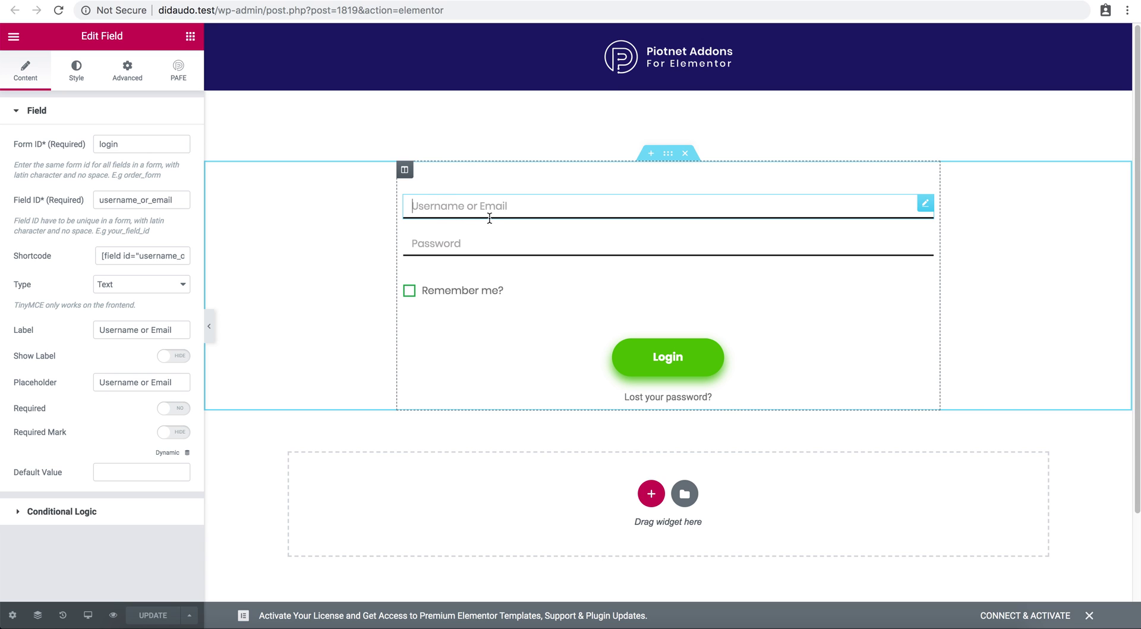
click(491, 246)
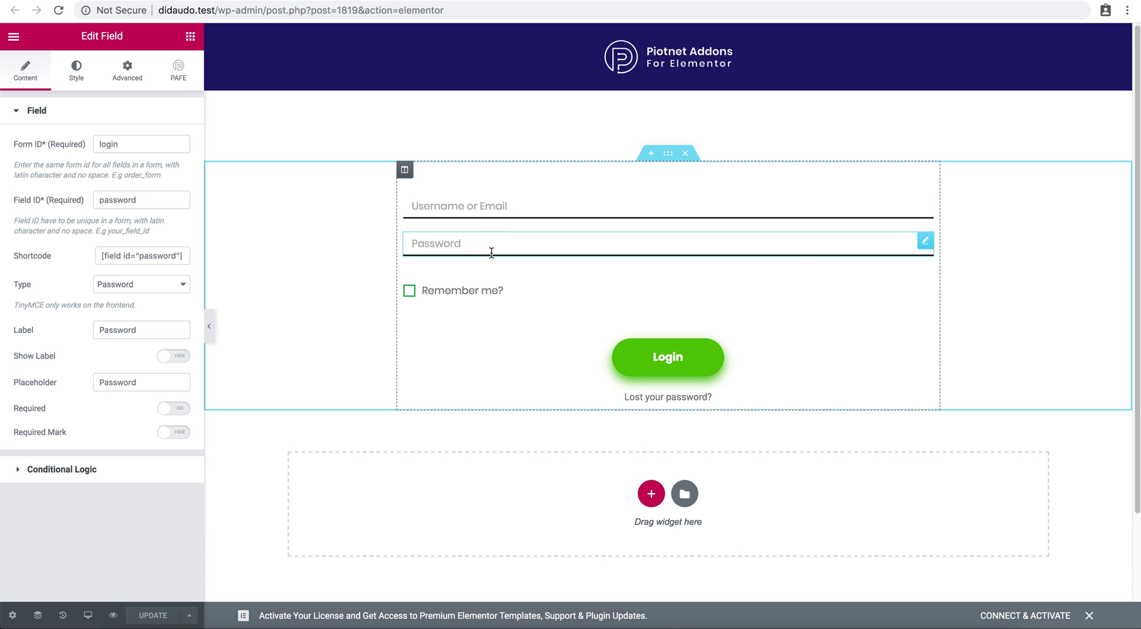
click(515, 297)
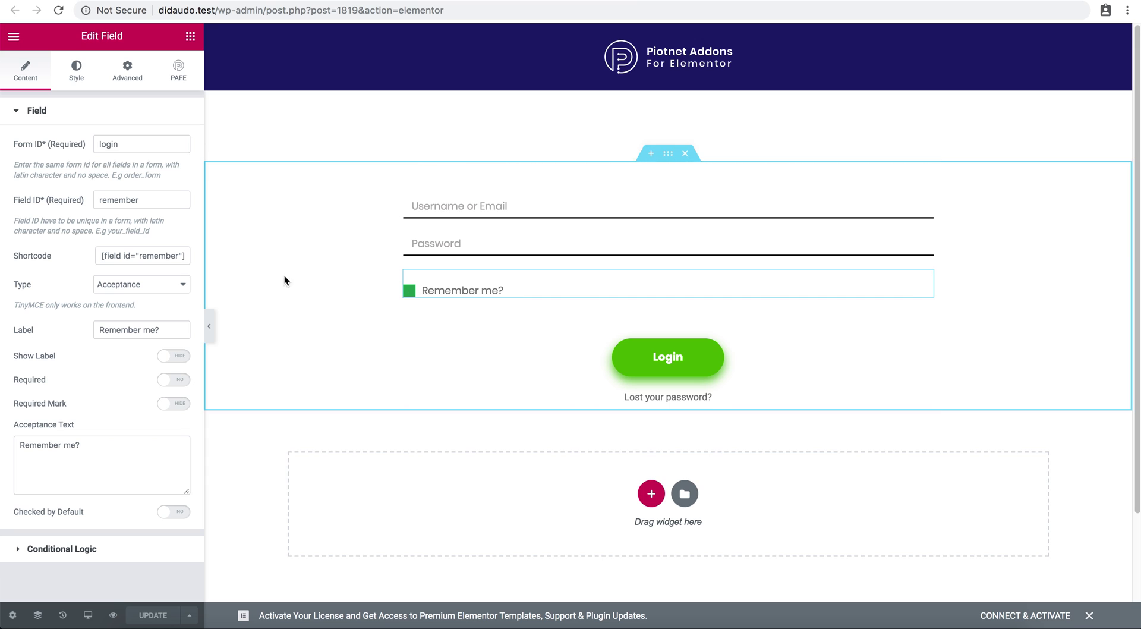
click(151, 291)
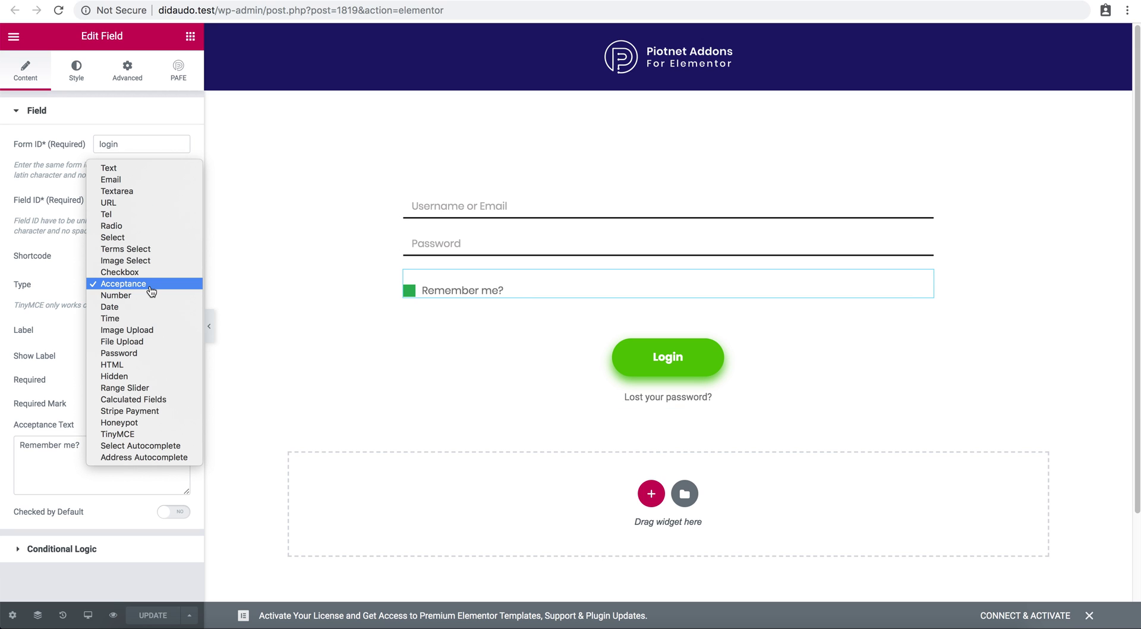
click(8, 283)
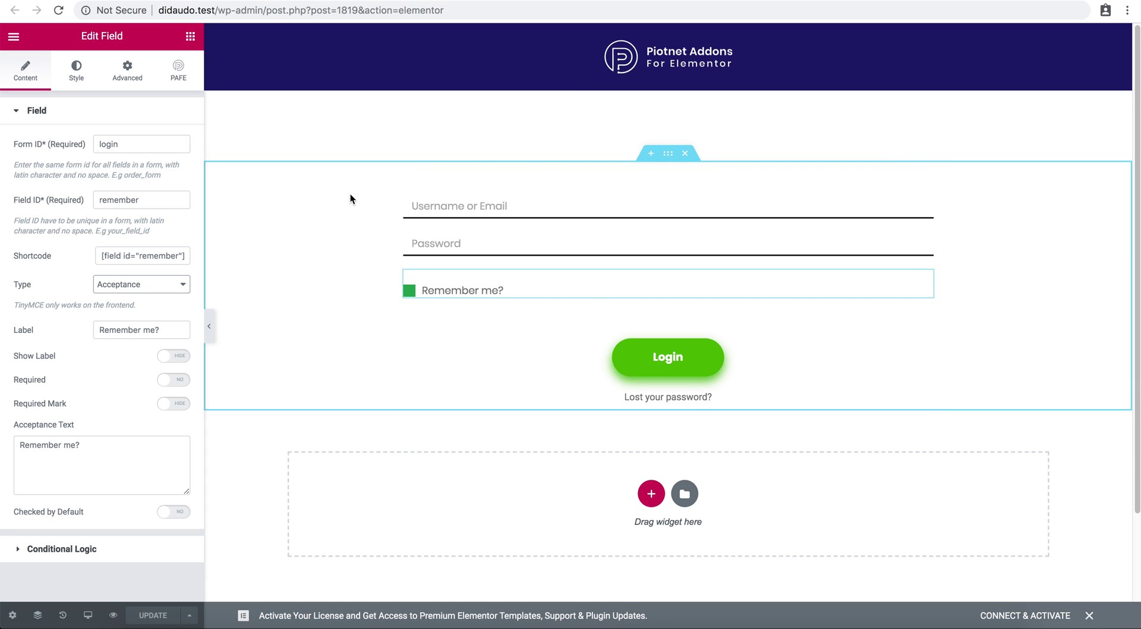
Style the Remember me checkbox as a Square of size 18 and review its border colour.
click(76, 72)
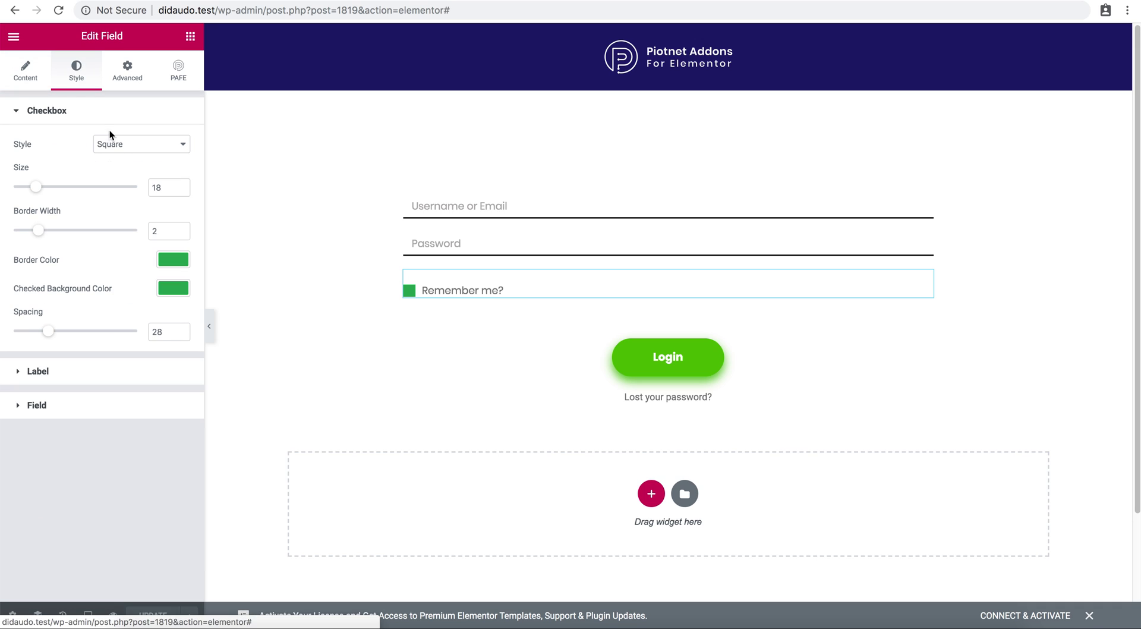
click(117, 147)
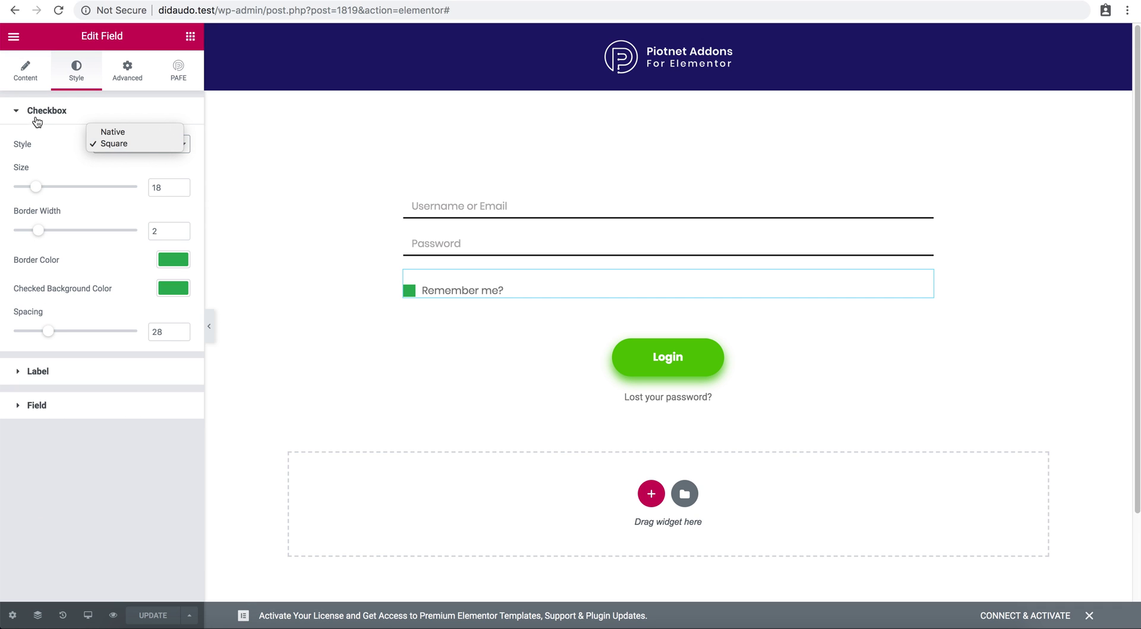
click(40, 189)
drag(41, 188, 47, 190)
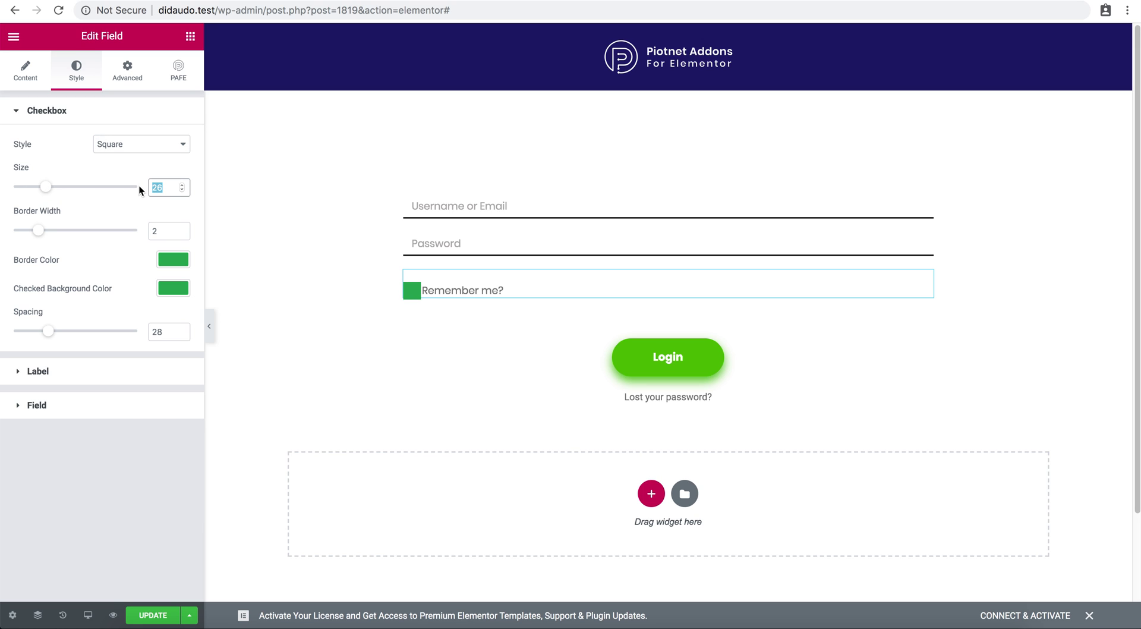
text(18)
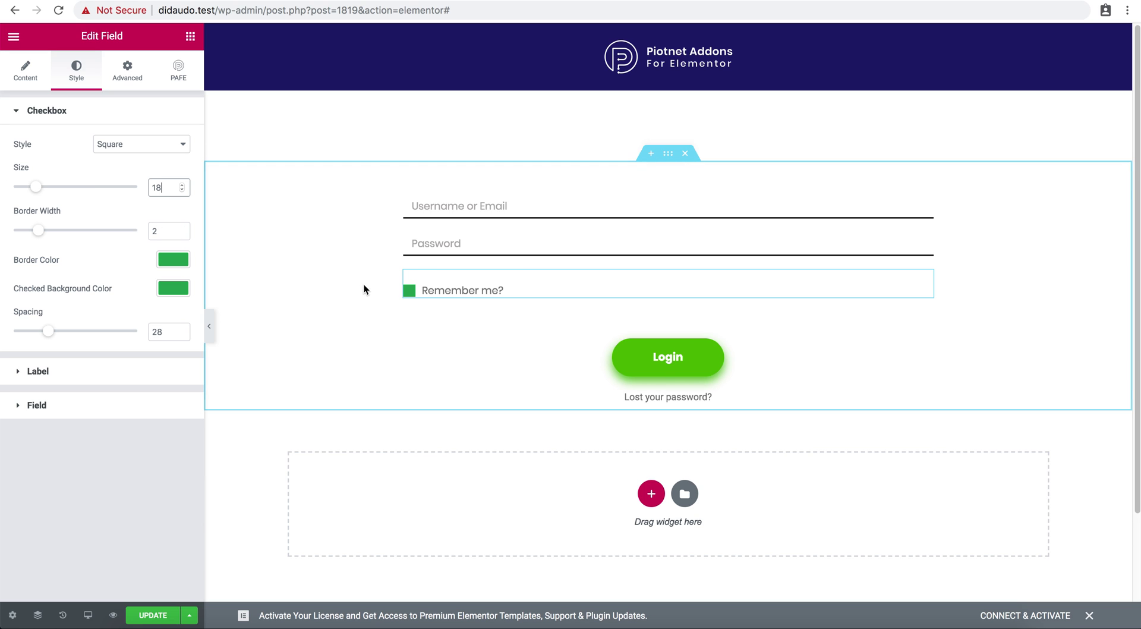
click(409, 290)
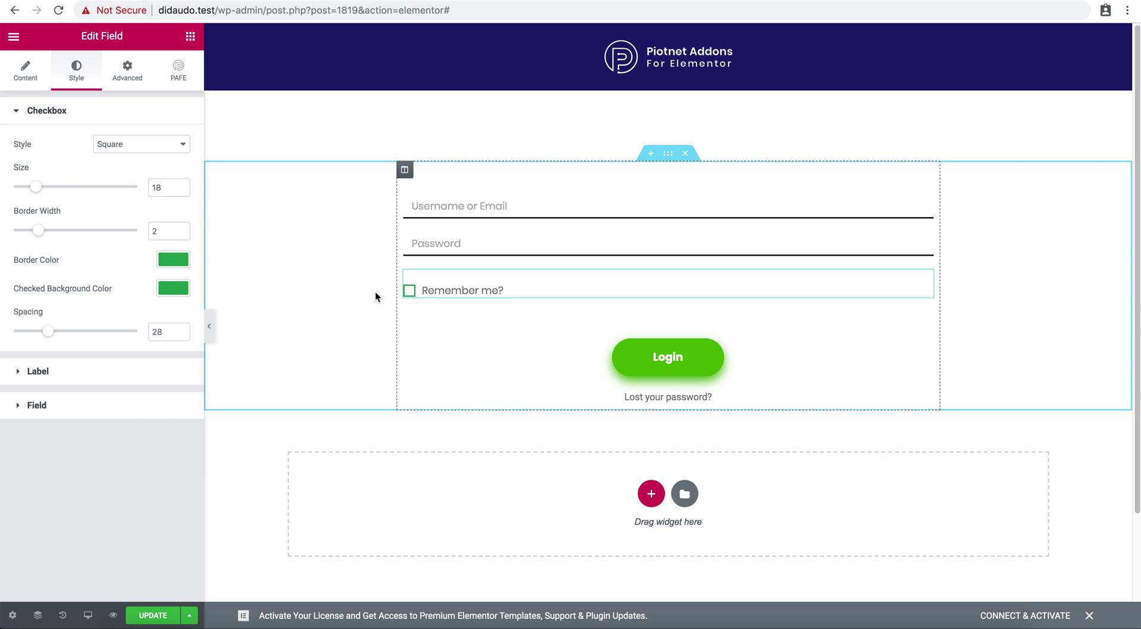
click(168, 260)
click(116, 237)
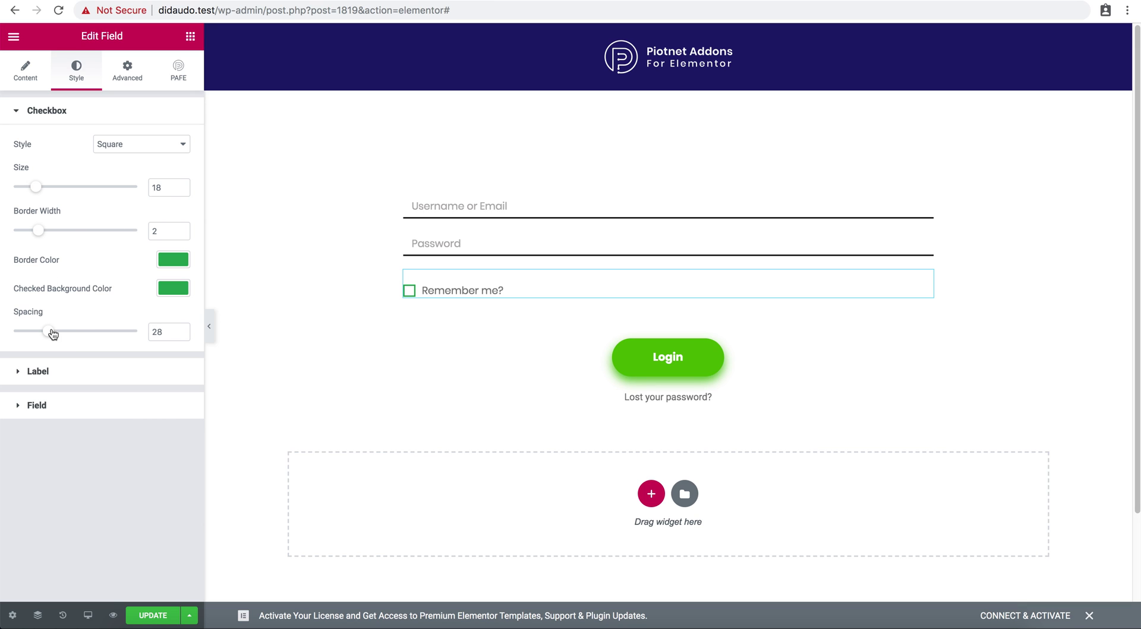
Select the Login submit button and show its Redirect and Login actions after submit.
click(739, 352)
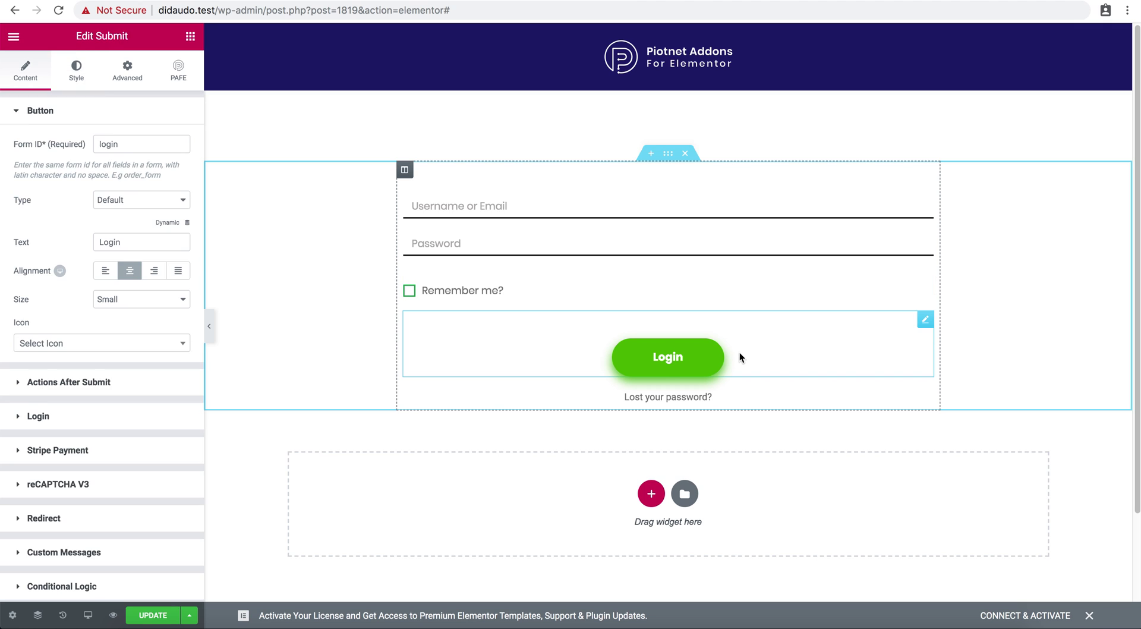
click(190, 36)
scroll(132, 214, down, 20)
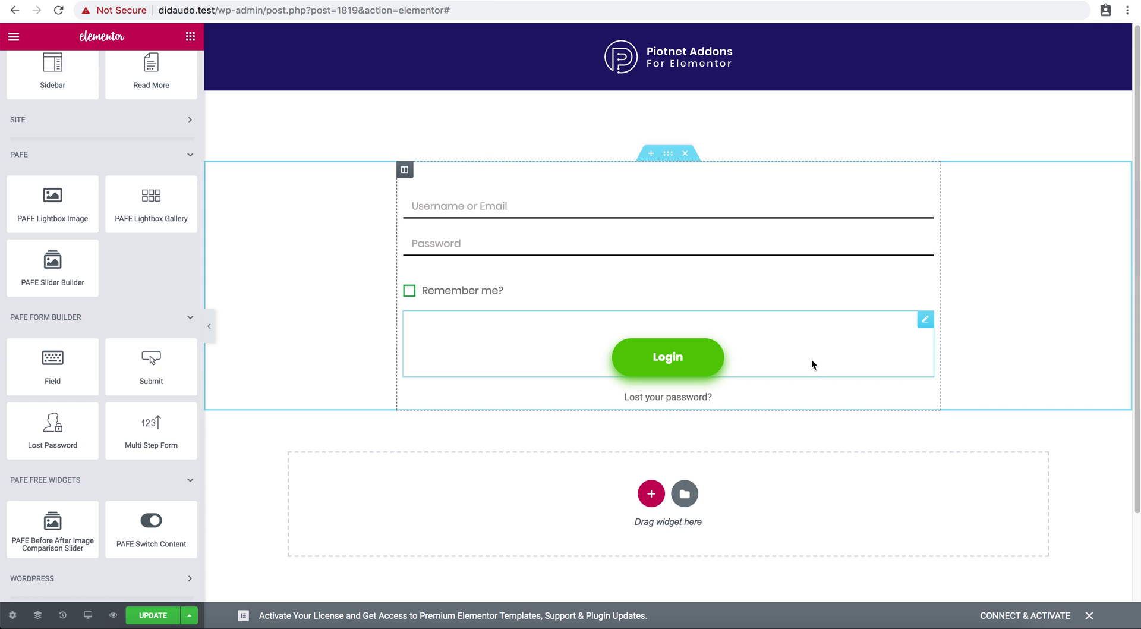
click(811, 359)
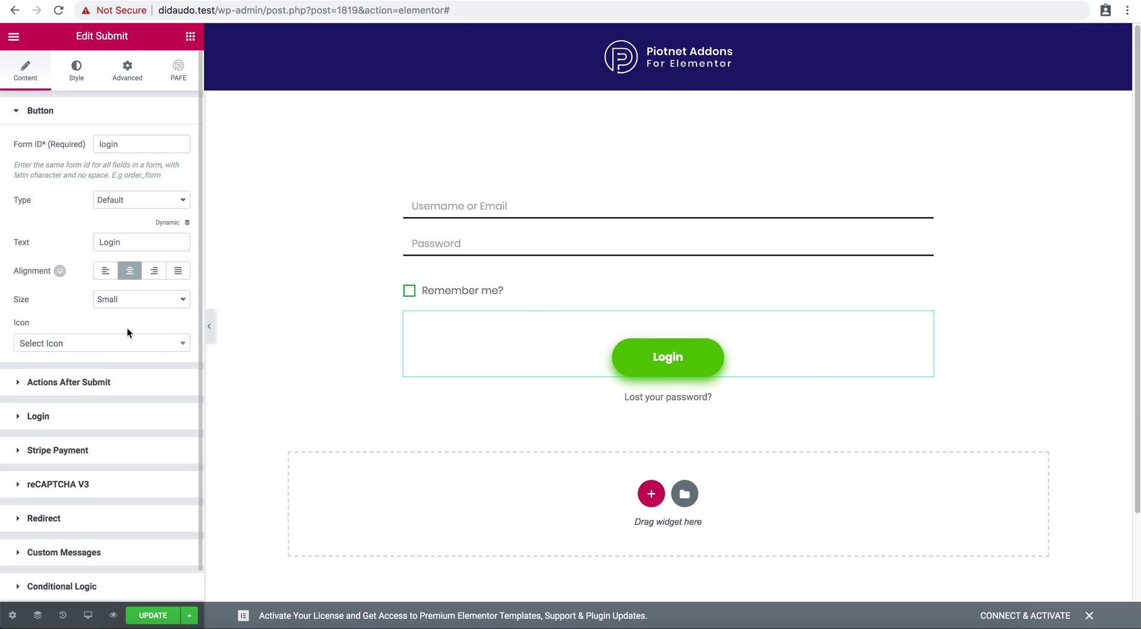
click(99, 388)
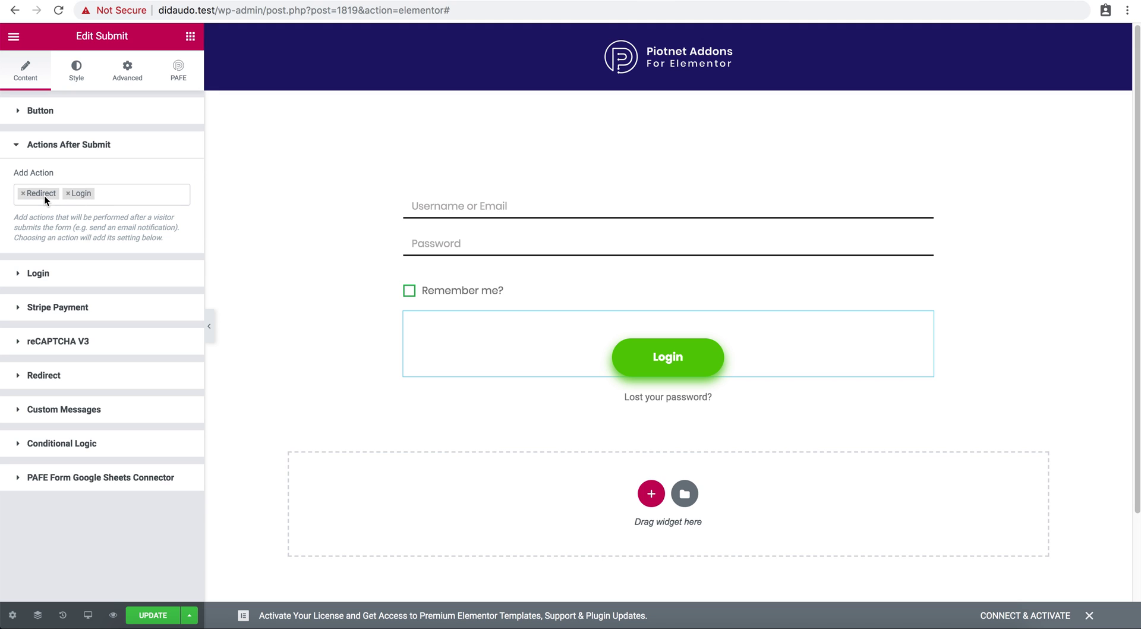
Check the Login action's username_or_email, password and remember shortcodes.
click(68, 279)
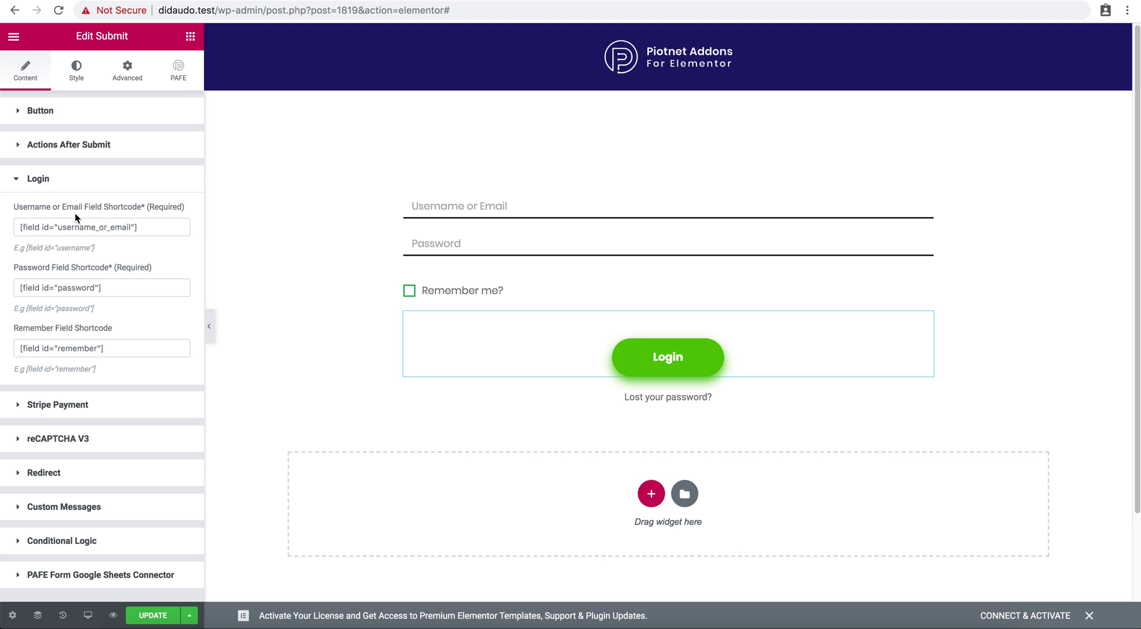
click(104, 229)
click(100, 288)
click(97, 348)
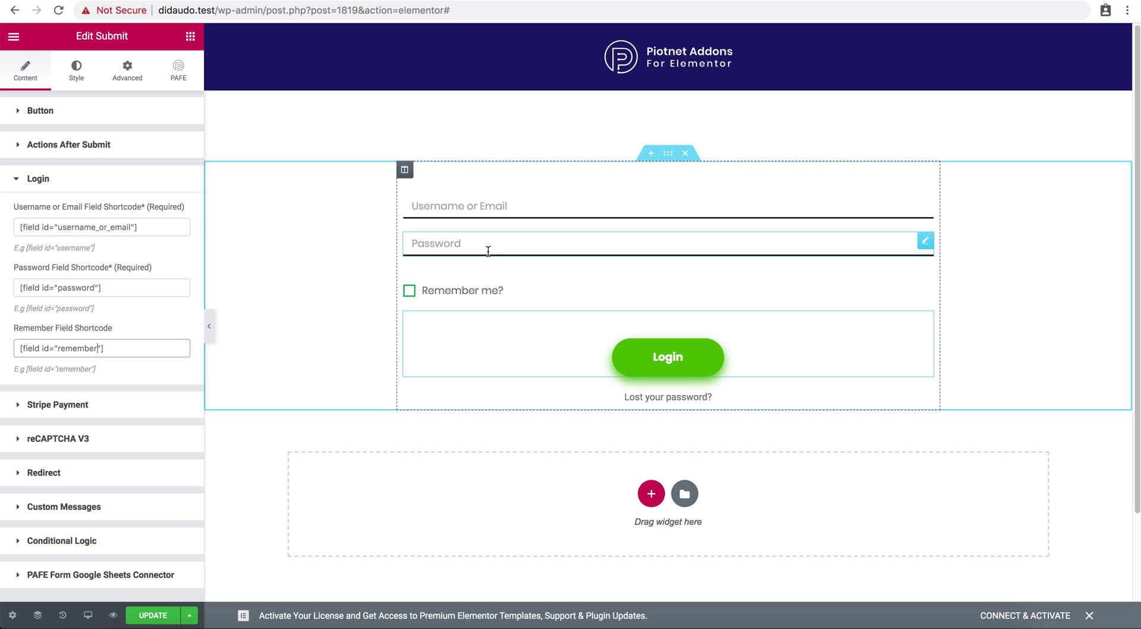
Check that the Redirect To URL points to the Submit Post page.
click(106, 473)
click(127, 332)
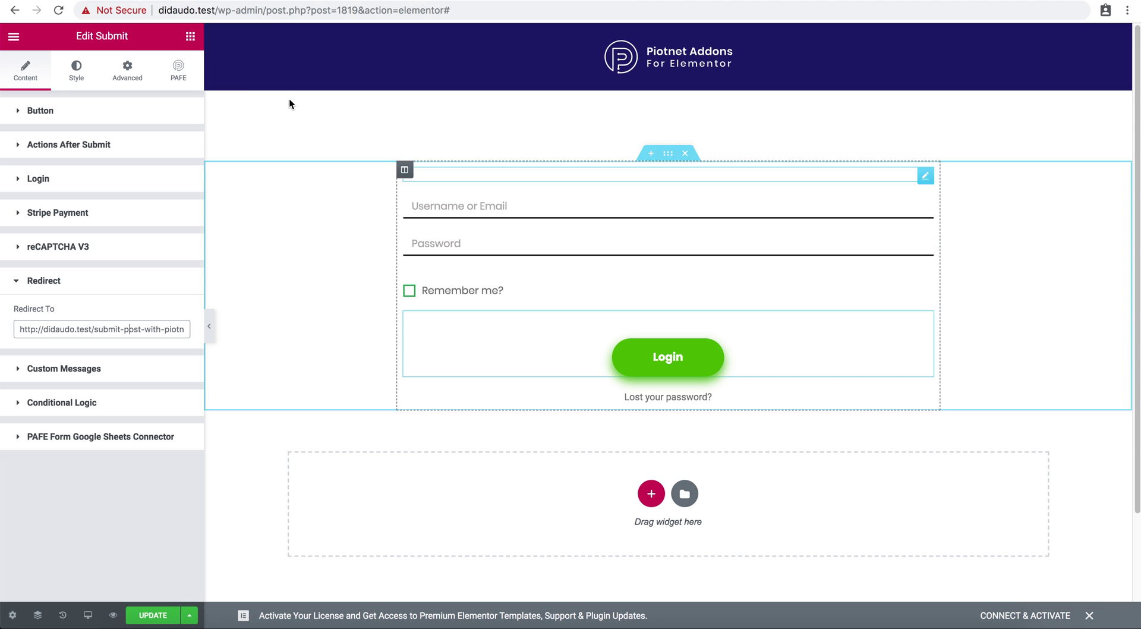
click(193, 44)
Add a Lost Password link below the Login form and delete the duplicate.
scroll(157, 136, down, 15)
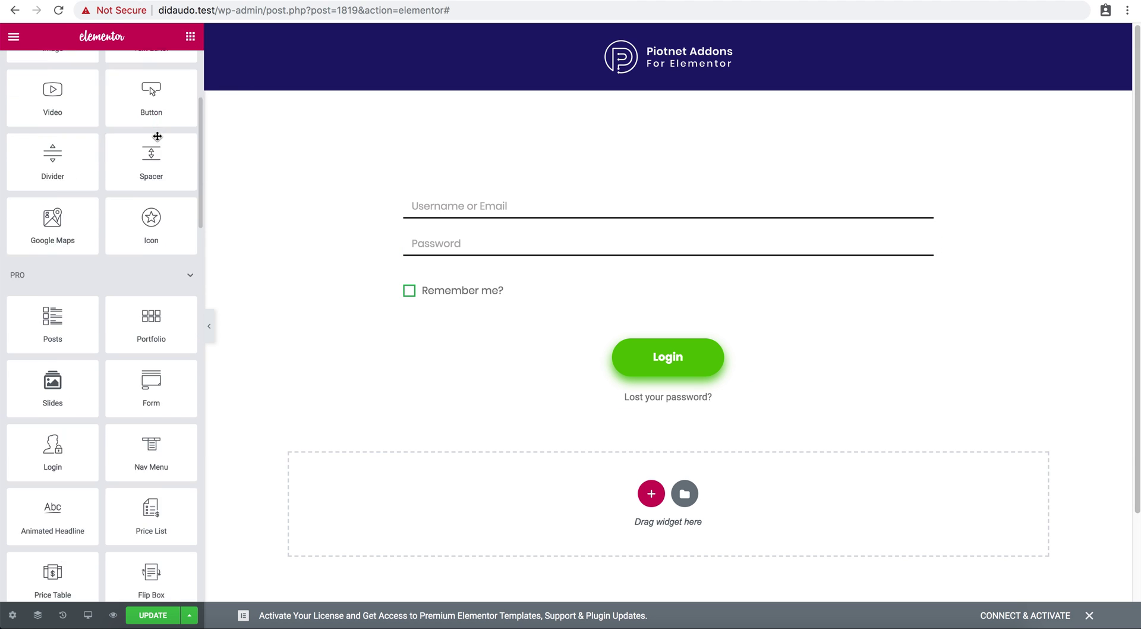
scroll(157, 136, down, 2)
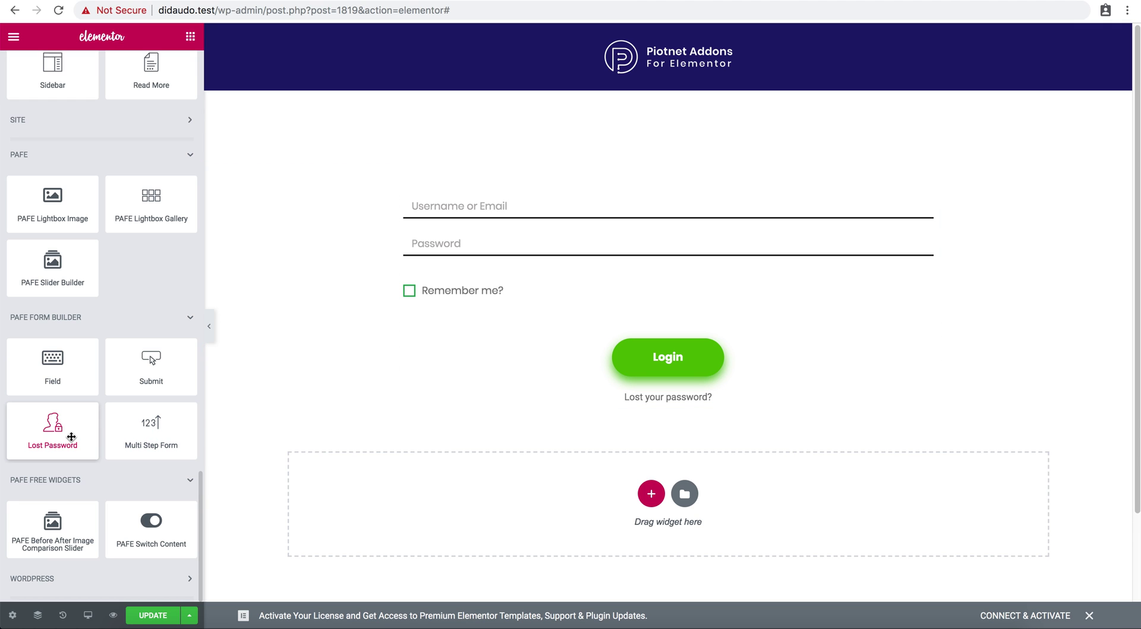
drag(71, 436, 664, 405)
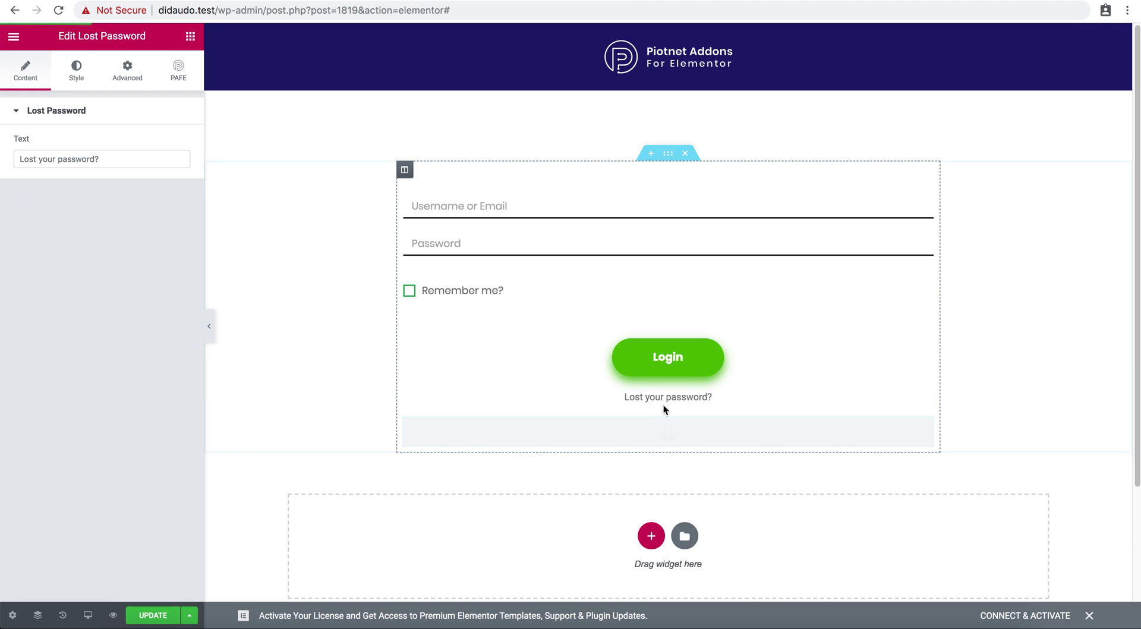
right_click(670, 426)
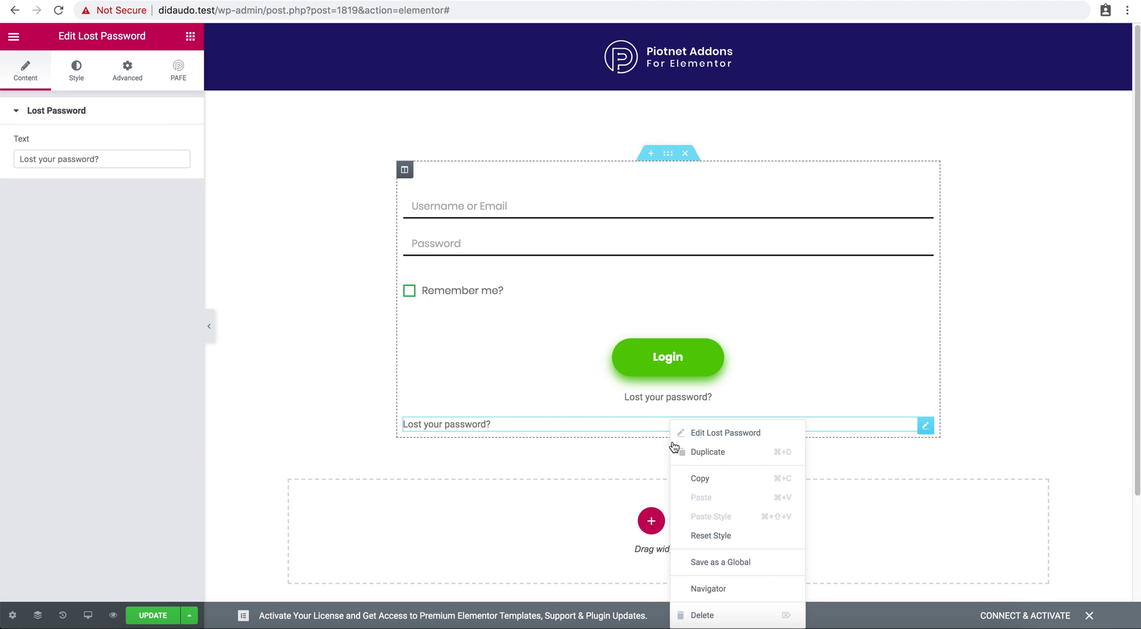
click(713, 614)
Review the remaining link's text and style settings, then save the template.
click(732, 398)
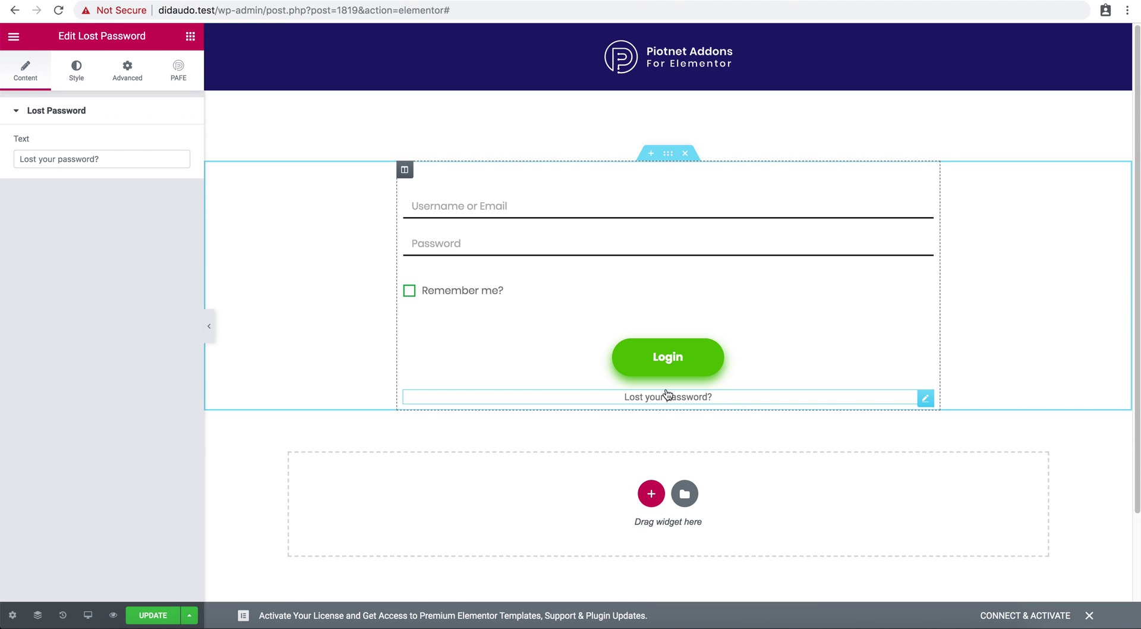
click(86, 155)
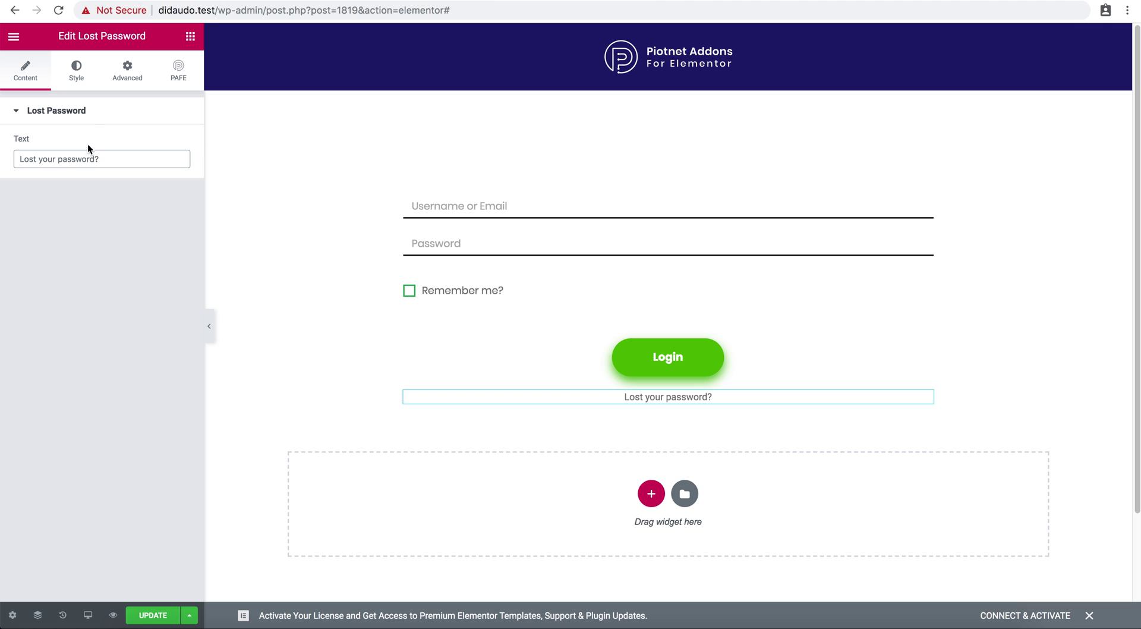
click(76, 76)
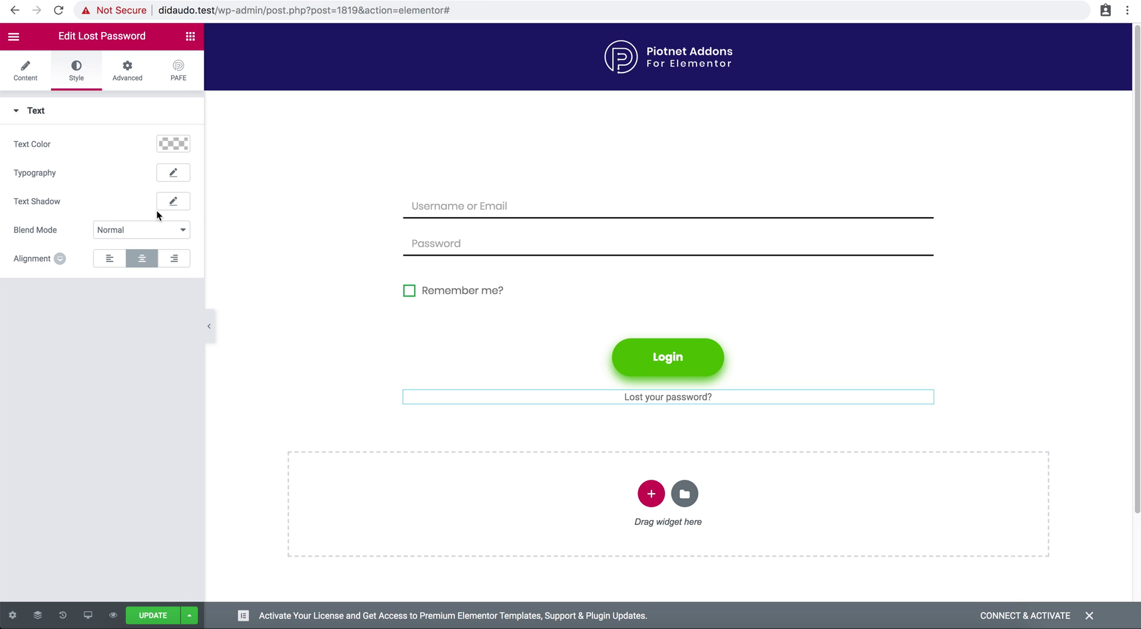
click(153, 615)
Open the Register, Login Form popup from Templates > Popups with Elementor.
key(super+bracketleft)
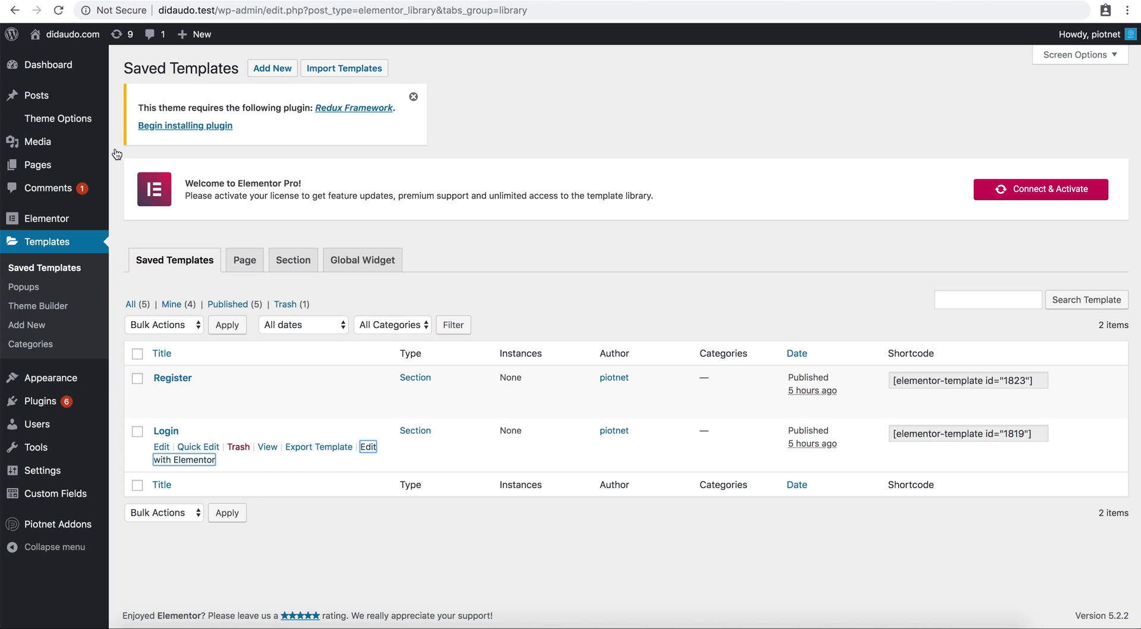
click(42, 289)
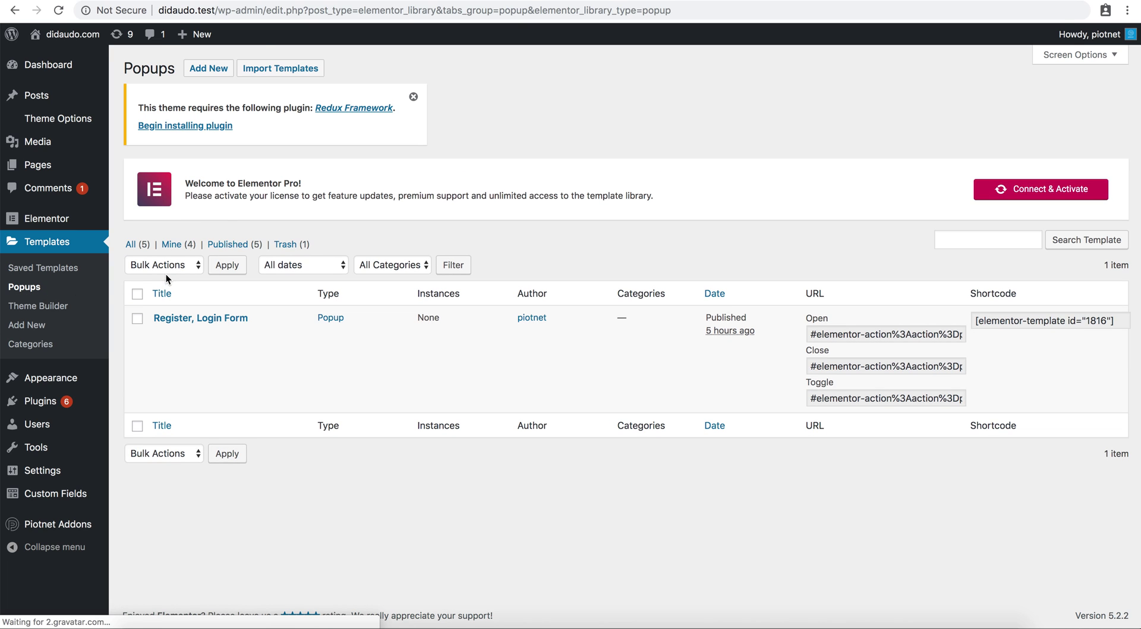
mouse_move(189, 326)
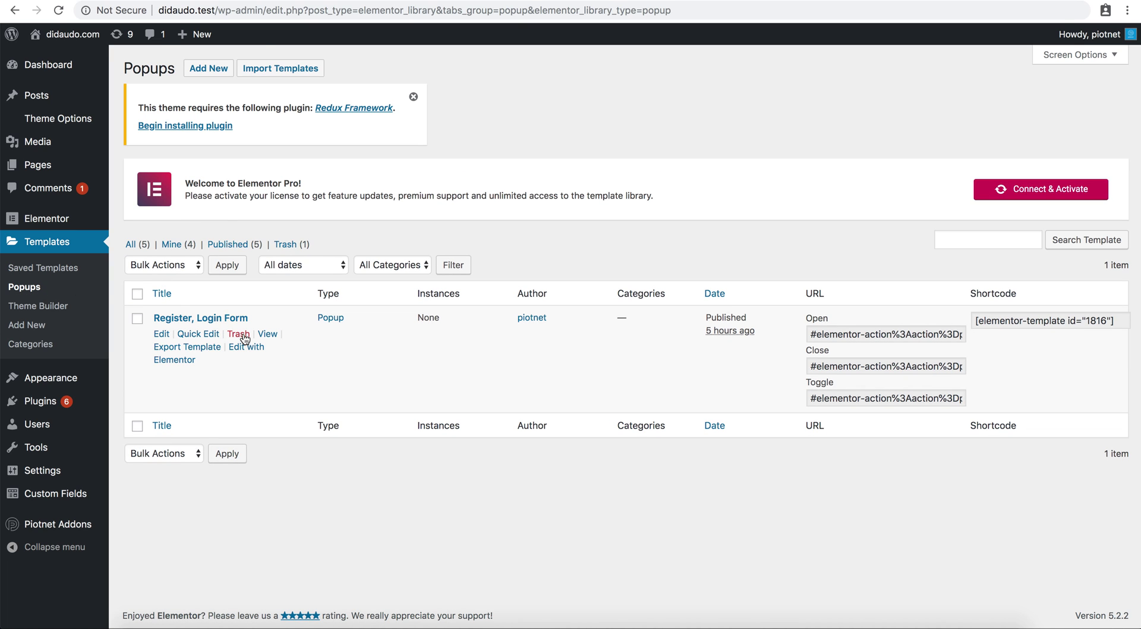
click(250, 354)
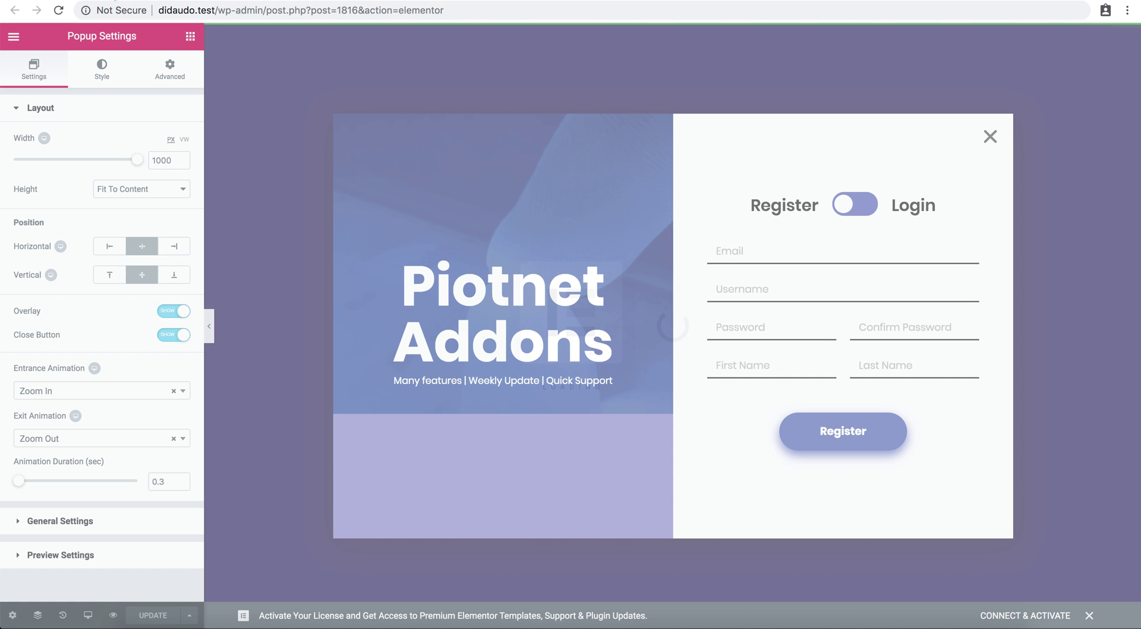
click(14, 10)
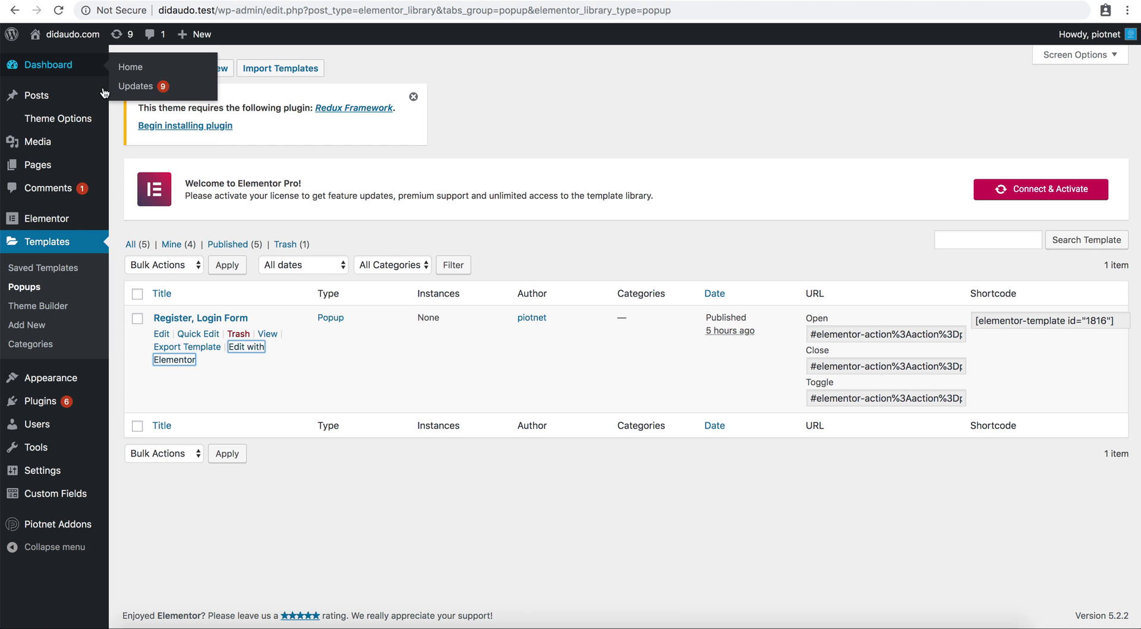
click(45, 267)
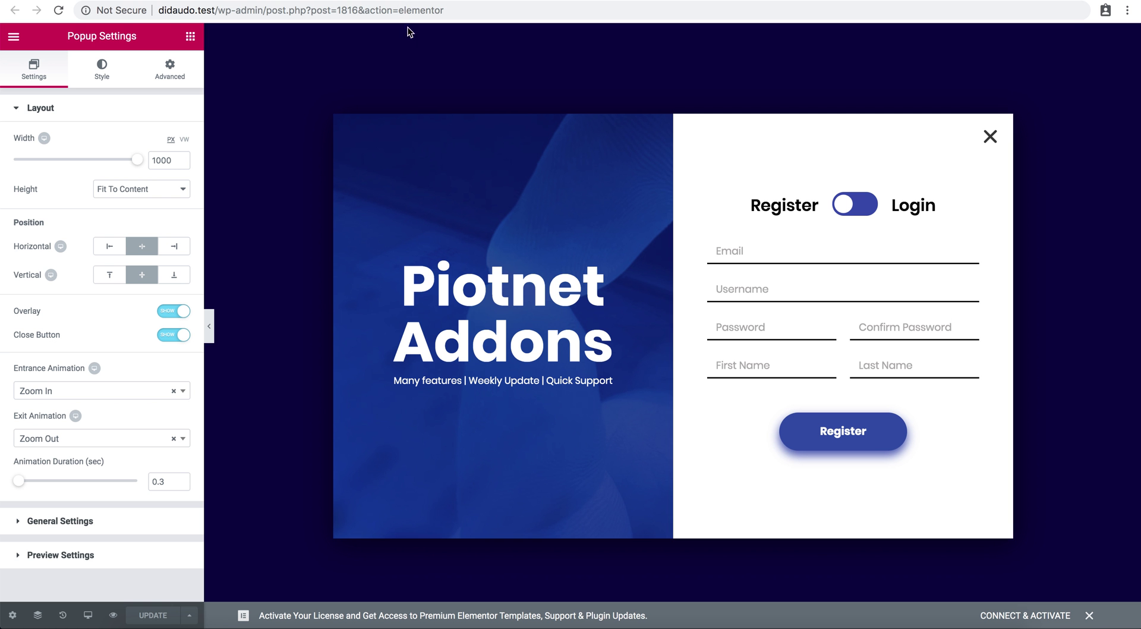
Select the PAFE Switch Content widget, briefly checking the Piotnet Addons plugin page.
click(728, 252)
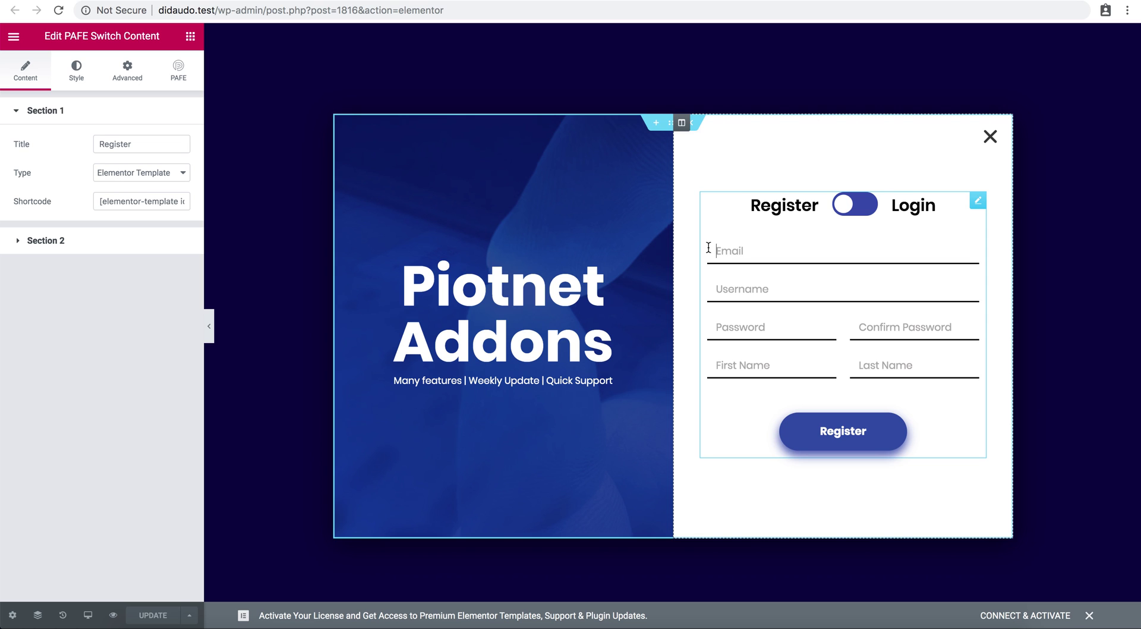
click(190, 36)
scroll(156, 140, down, 10)
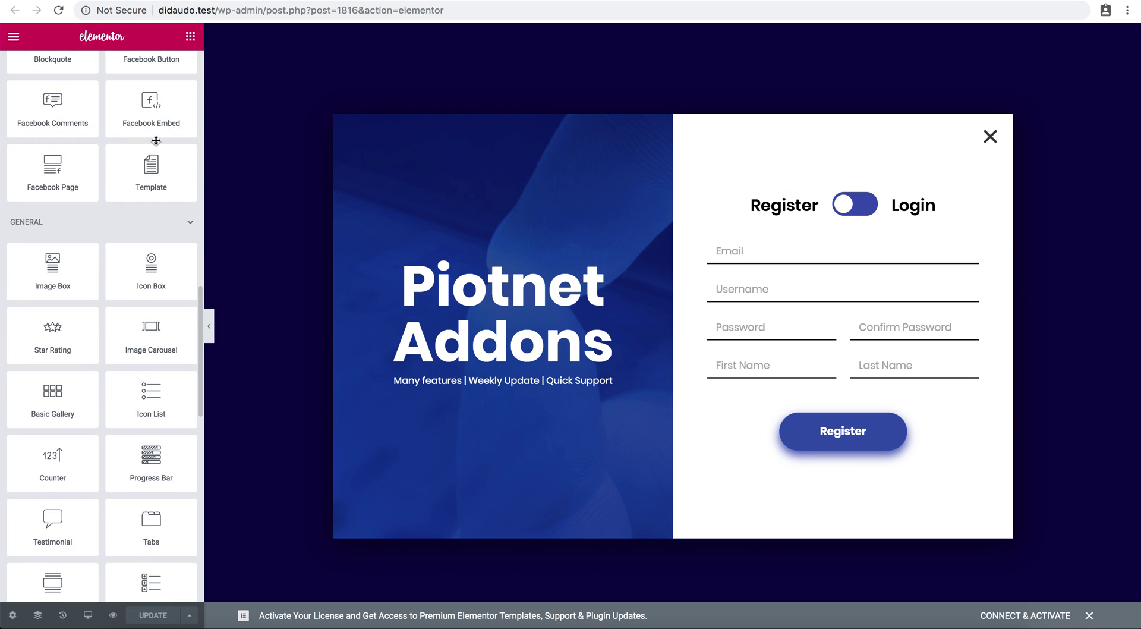
scroll(156, 140, down, 10)
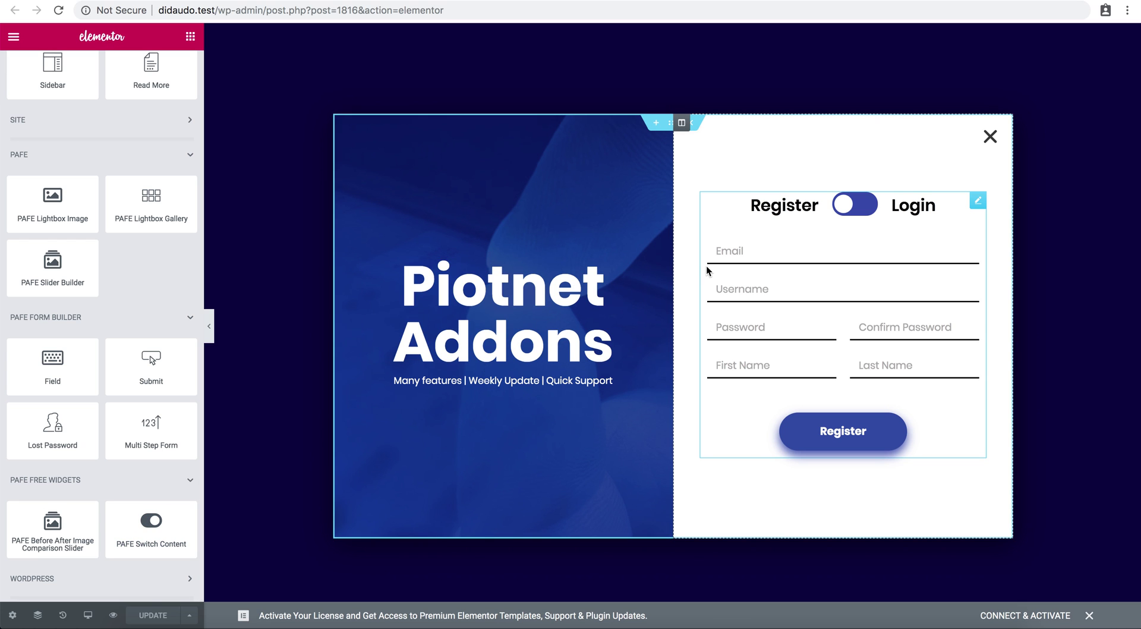
click(703, 0)
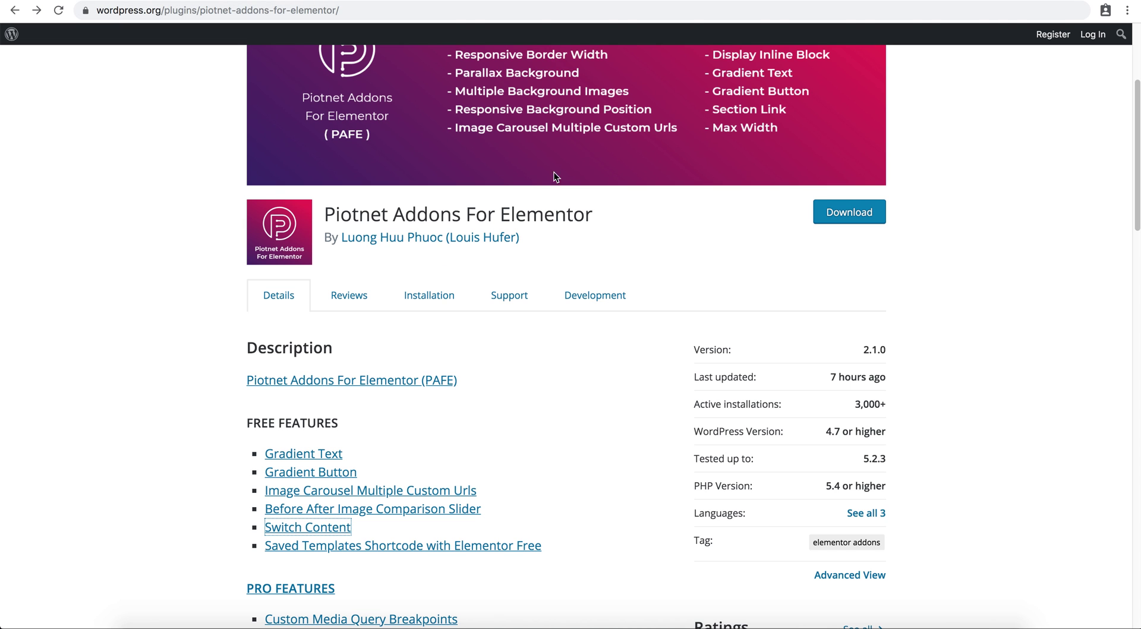
click(421, 1)
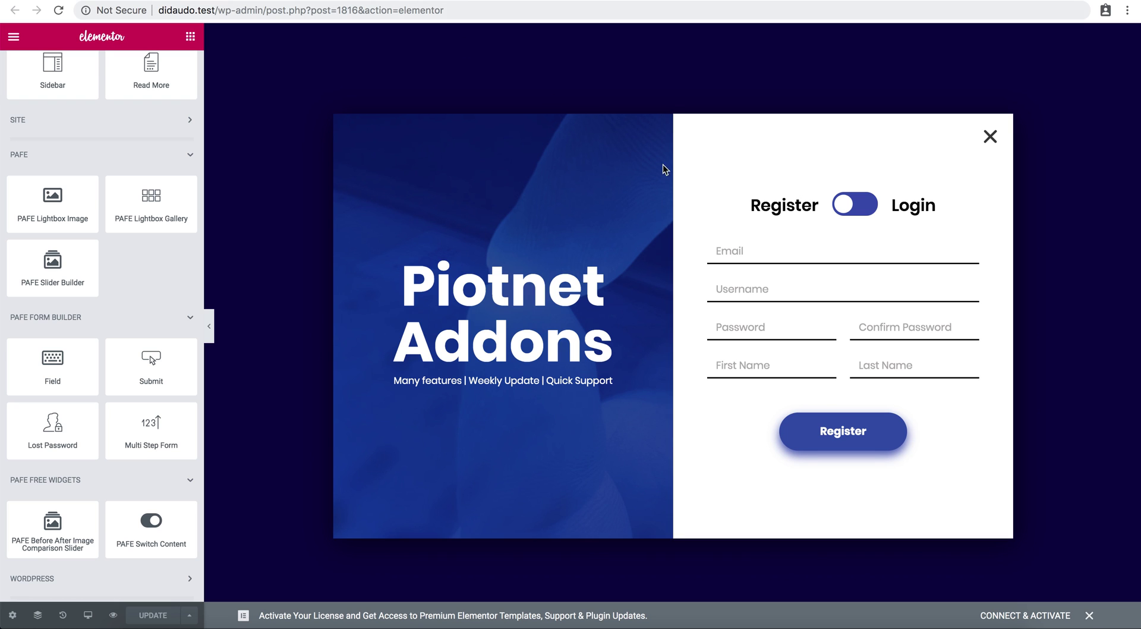
click(790, 250)
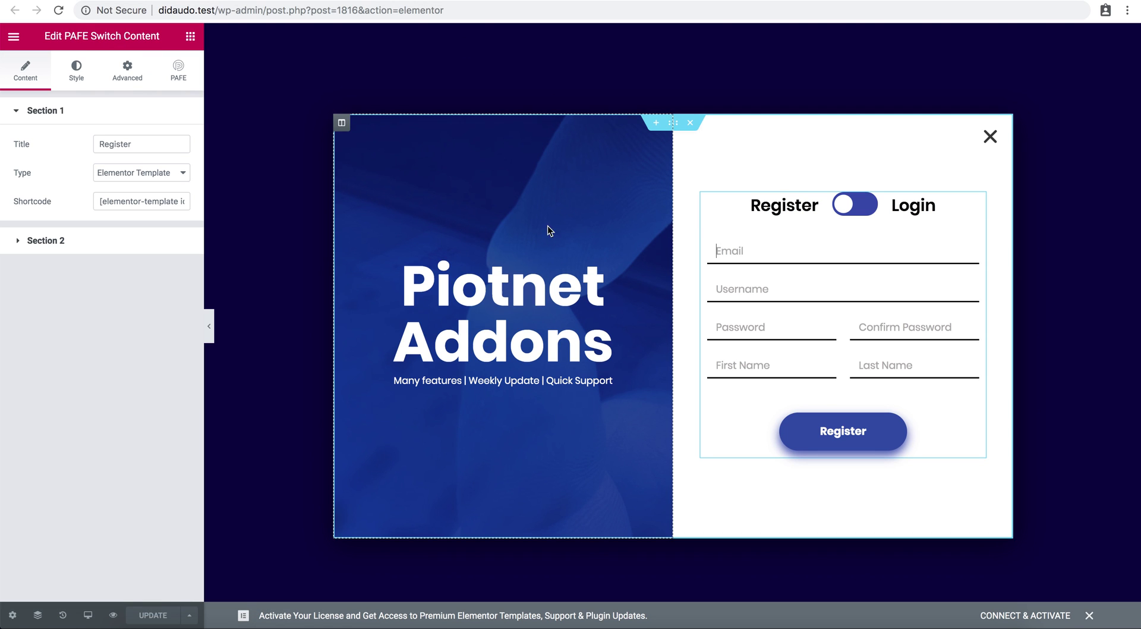
Review Section 1 Register and Section 2 Login, keeping Elementor Template type and shortcode.
click(102, 146)
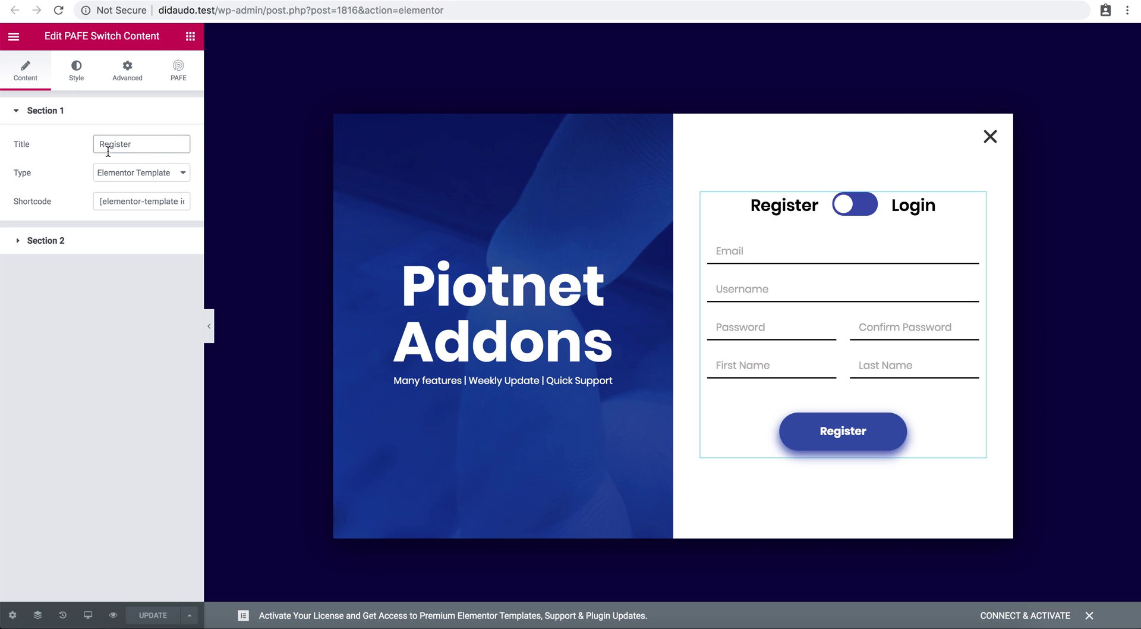
click(103, 240)
click(118, 182)
click(119, 112)
click(122, 172)
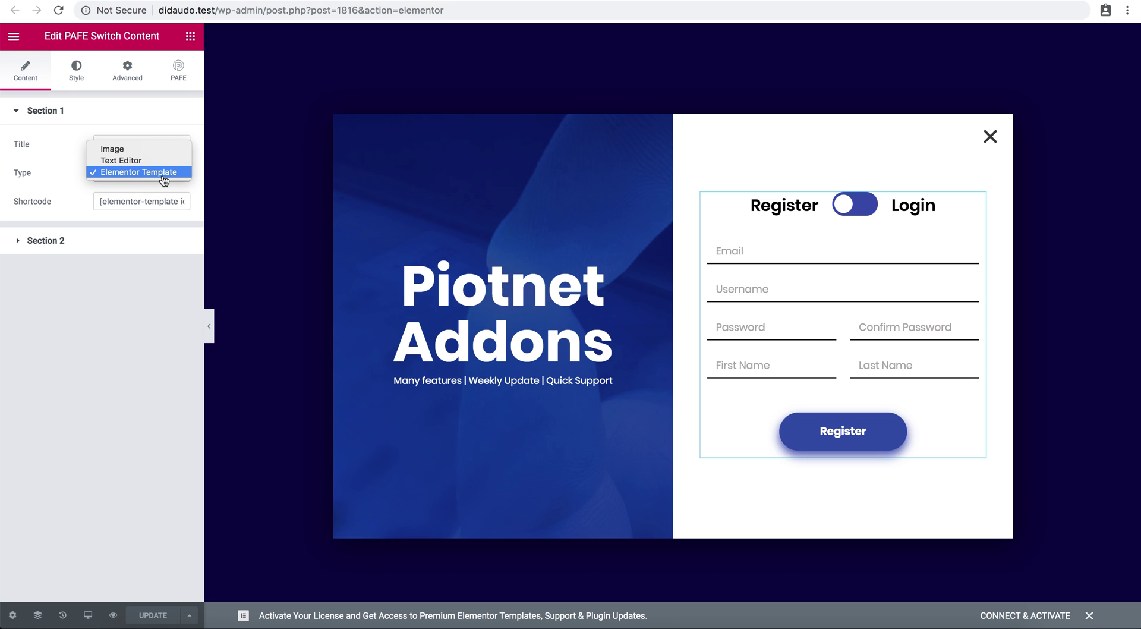
click(80, 227)
click(120, 205)
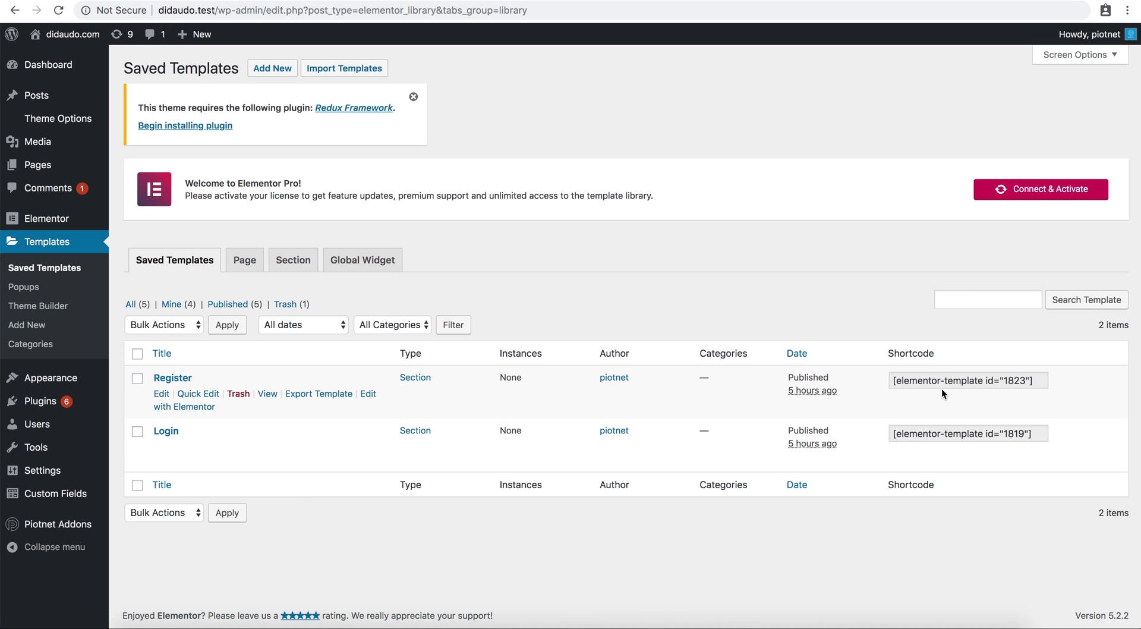
Compare the Register (1823) and Login (1819) template shortcodes and scroll through the documentation.
click(942, 384)
click(941, 437)
click(942, 381)
click(855, 293)
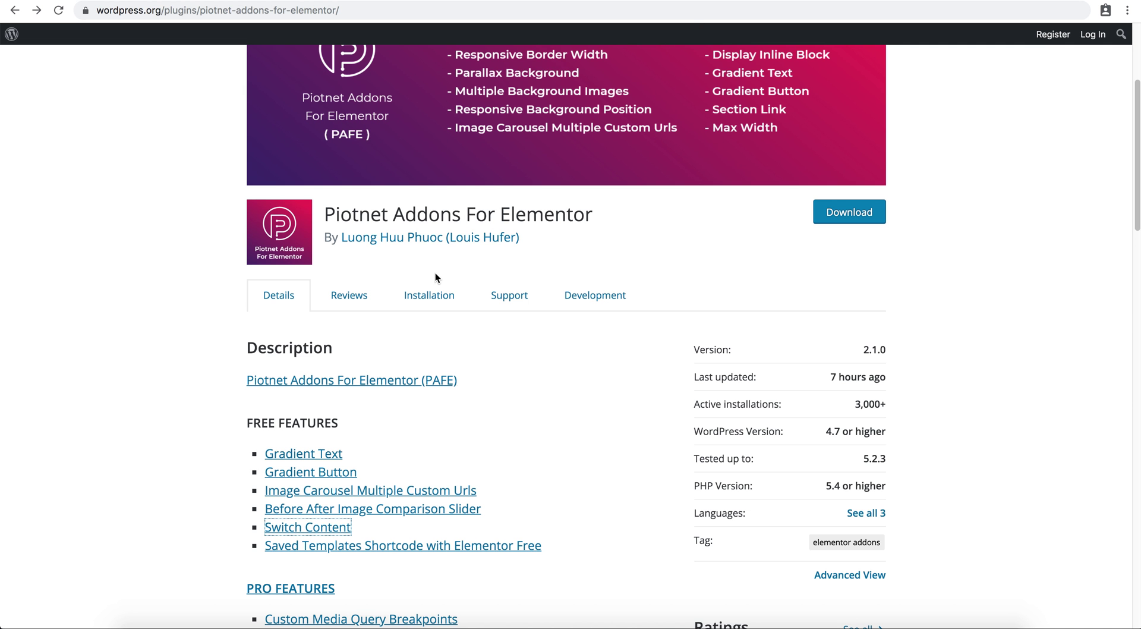
scroll(435, 273, down, 1)
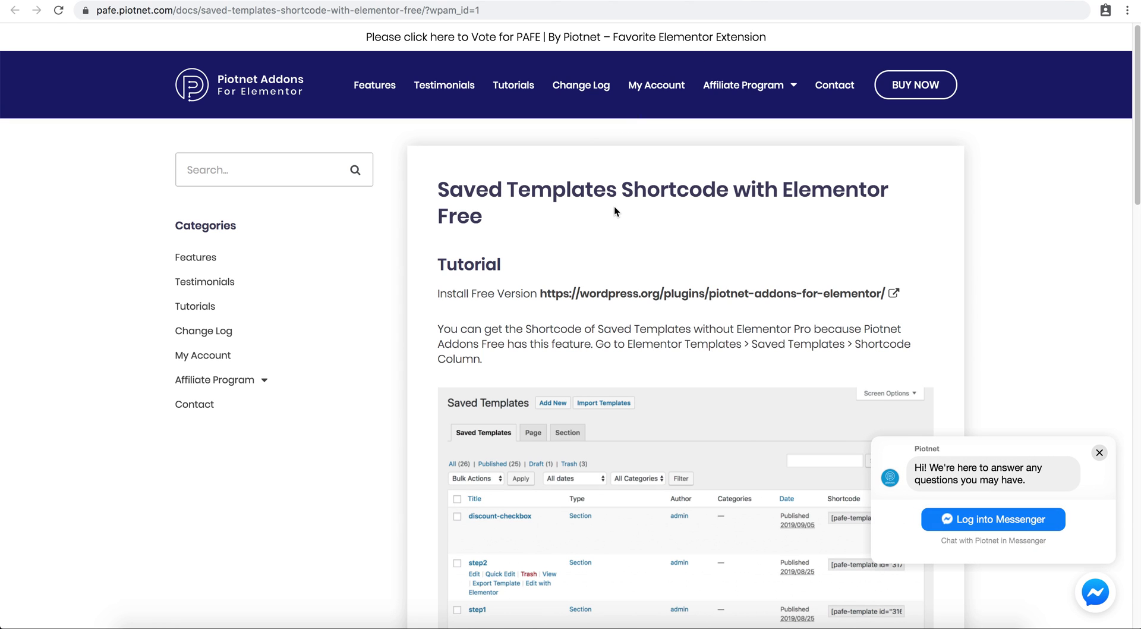
scroll(615, 207, down, 4)
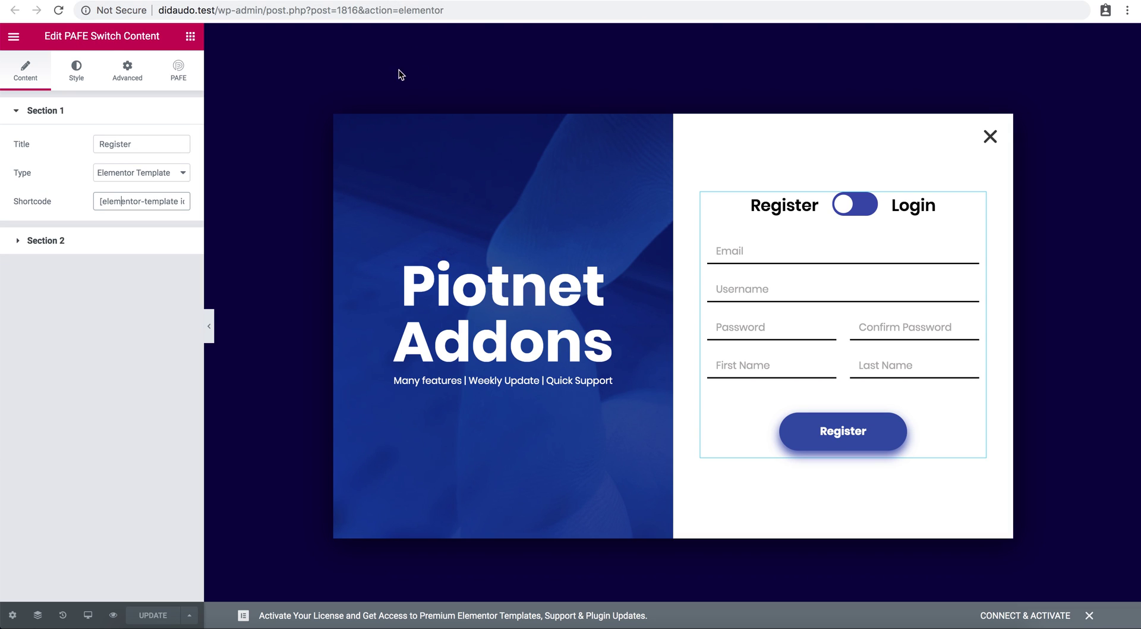
Review the switch button's Style settings, then return to the switch sections' Content settings.
click(77, 82)
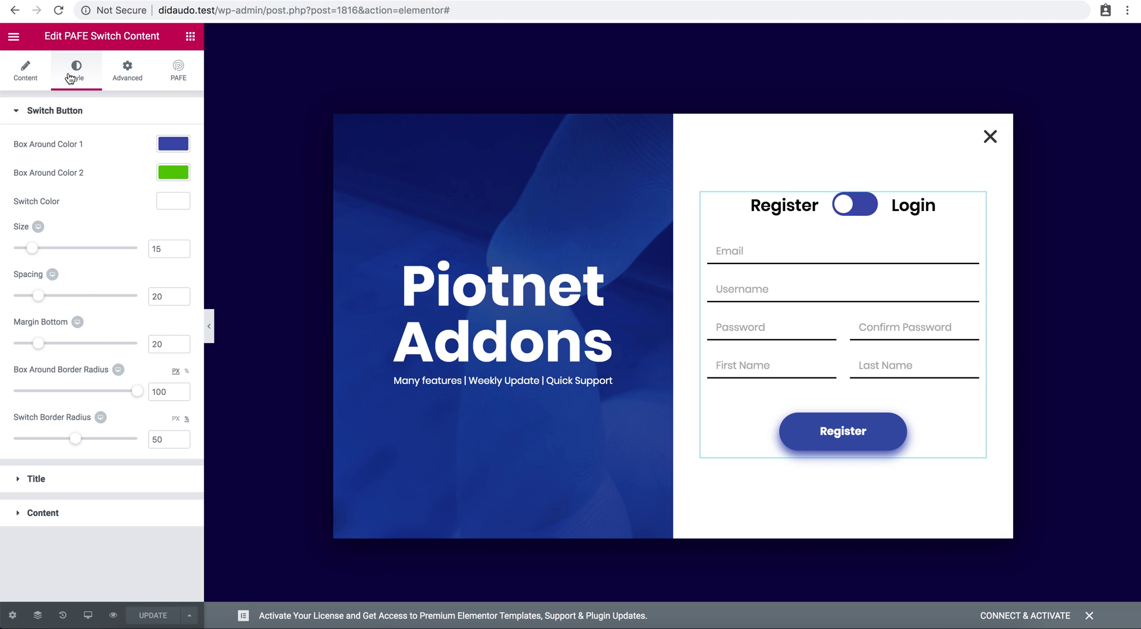
click(33, 71)
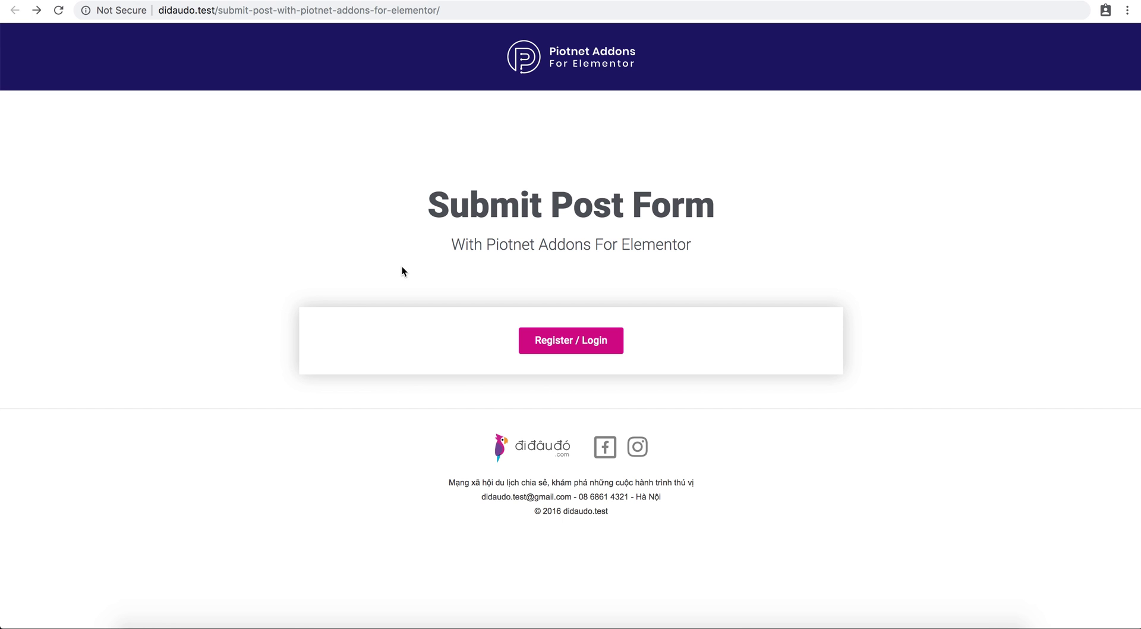
In the Register / Login popup, enter an email, username, password and the next field, then submit.
click(551, 344)
click(649, 257)
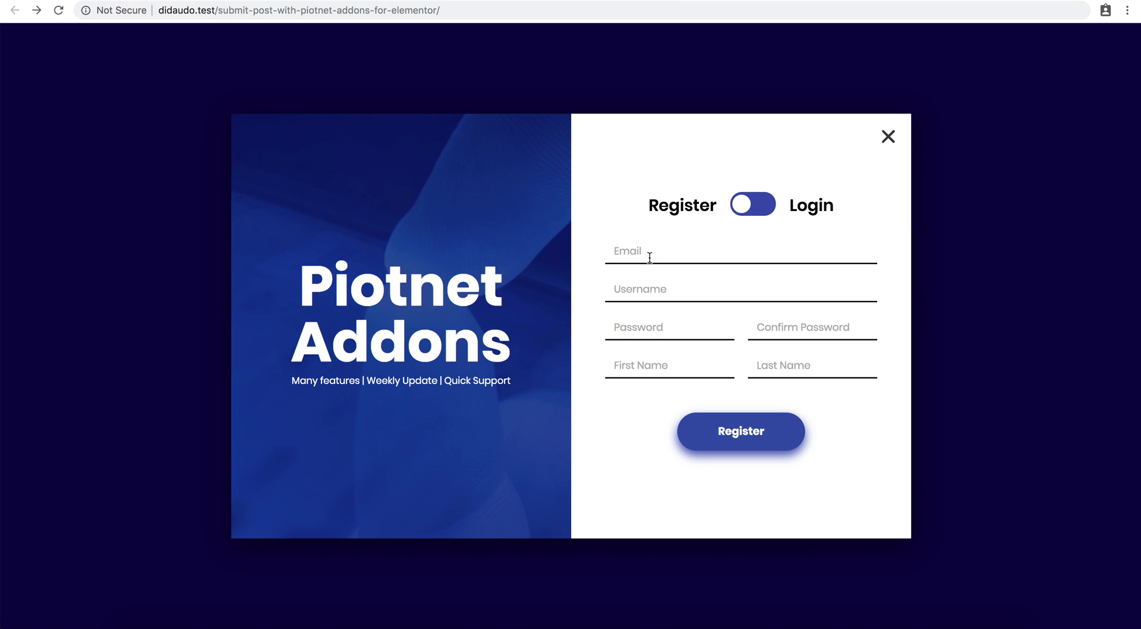
click(614, 289)
text(pi)
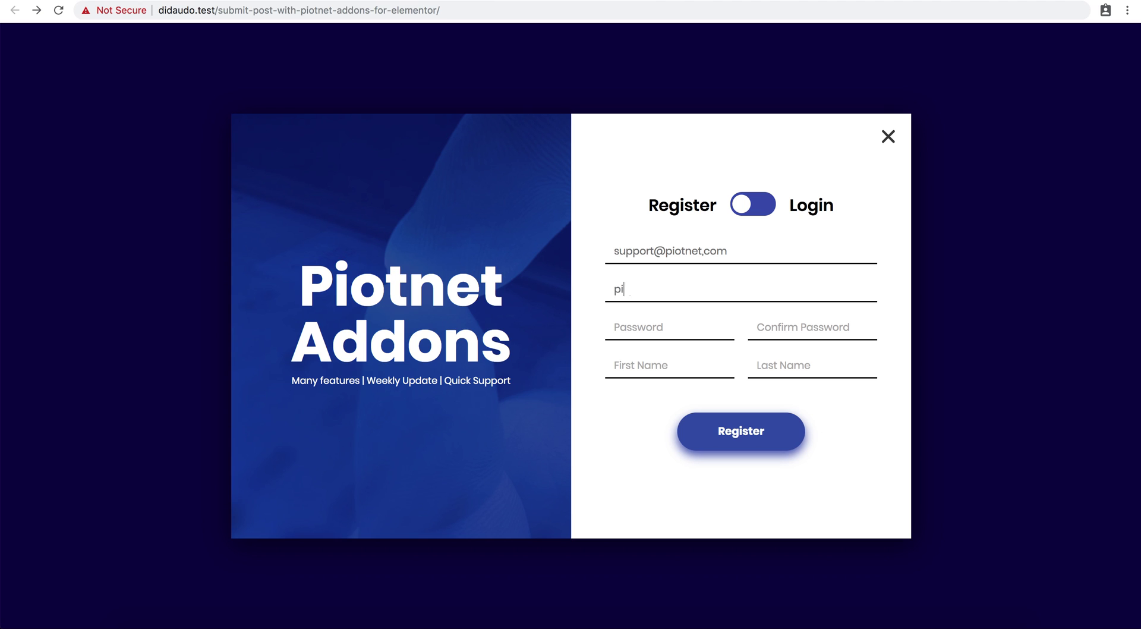
text(otnetaddons)
click(614, 327)
text(•••••••)
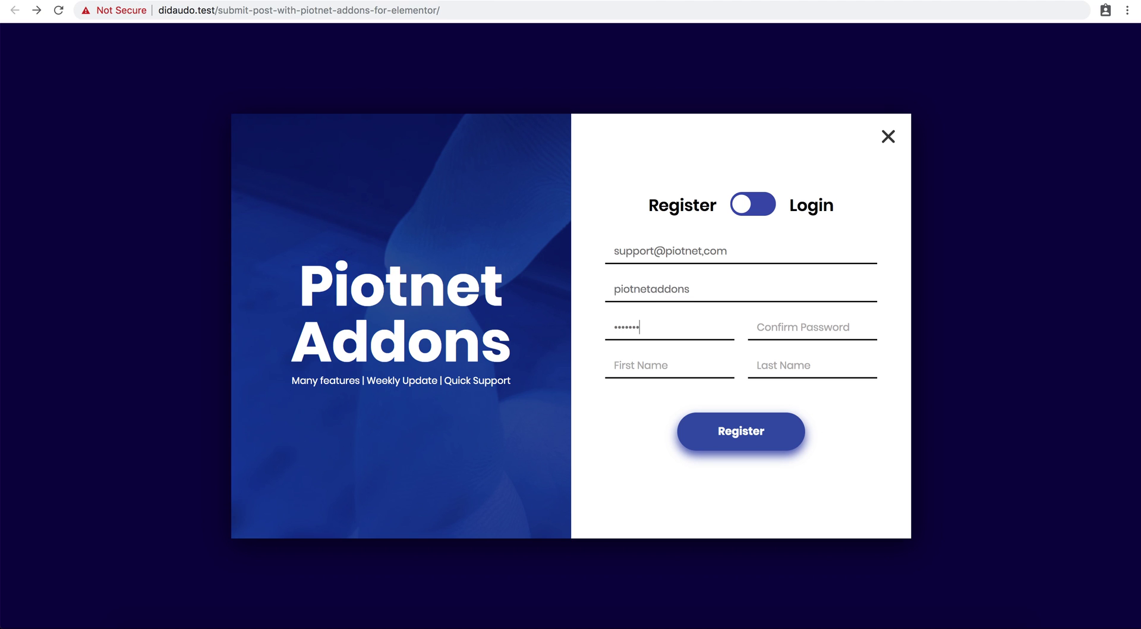
text(•••••••)
key(Tab)
text(Support)
text(Piotnet)
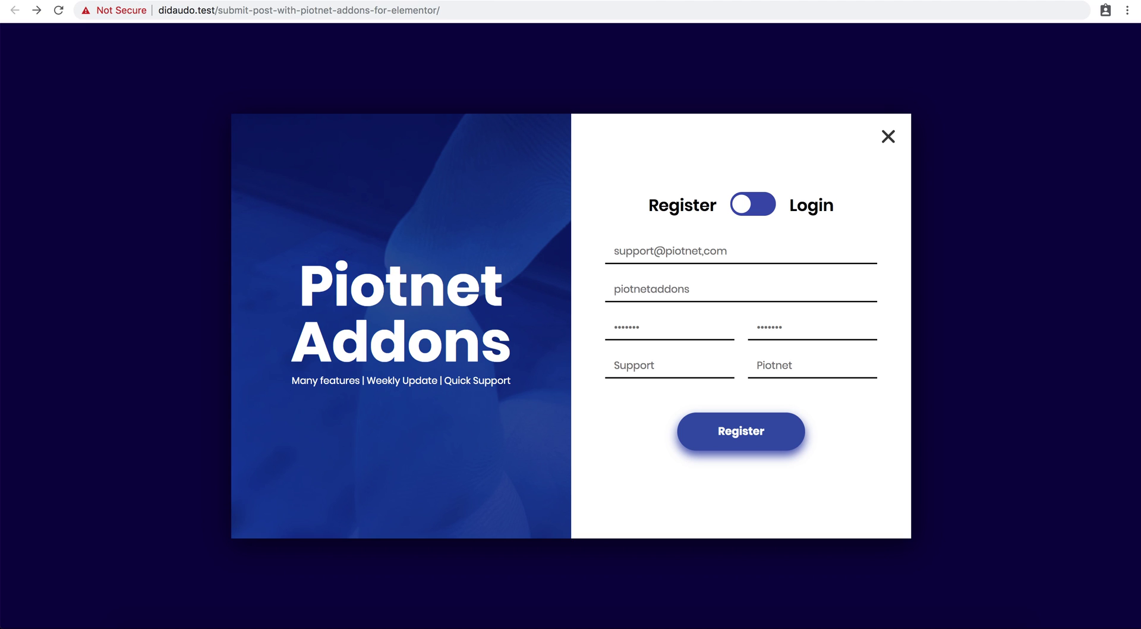
click(723, 424)
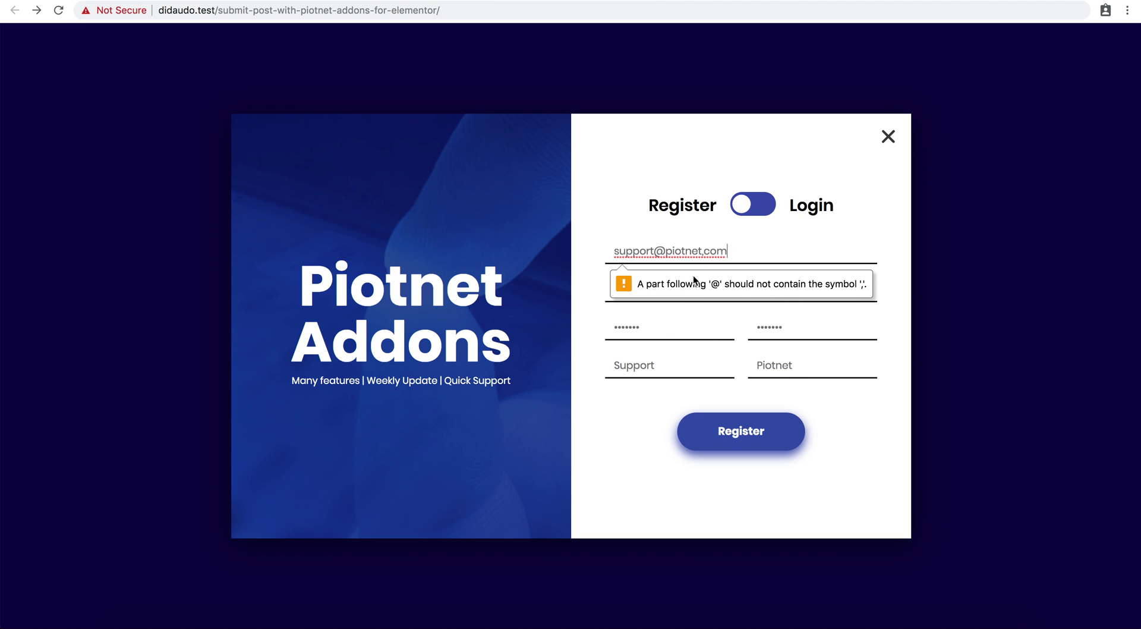
Correct the email address's comma to a period and resubmit the registration form.
click(704, 252)
key(Delete)
text(.)
click(733, 429)
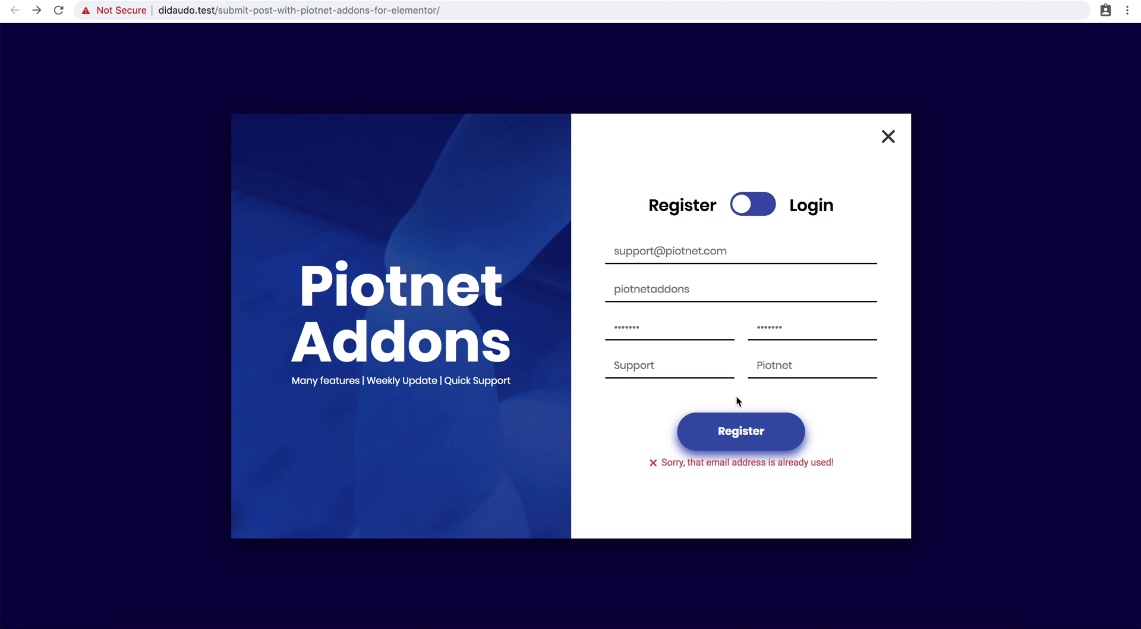
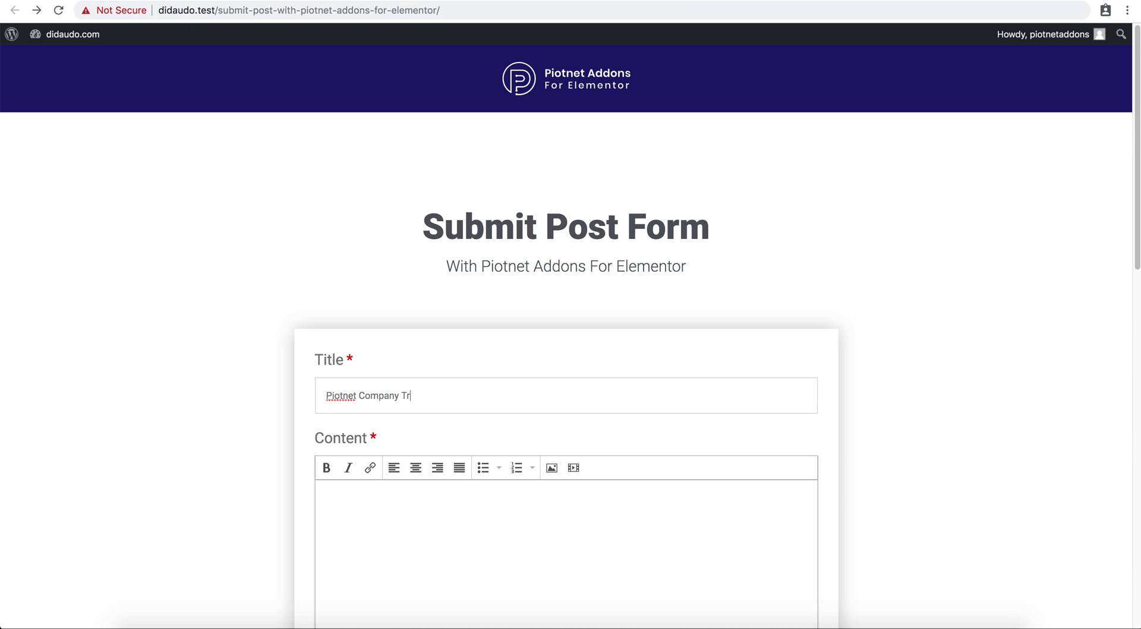
Finish typing 'Piotnet Company Trip 2019' as the post title.
text(2019)
Paste a Lorem Ipsum paragraph copied from lipsum.com into Content, then start a new empty paragraph.
click(321, 494)
scroll(702, 232, down, 5)
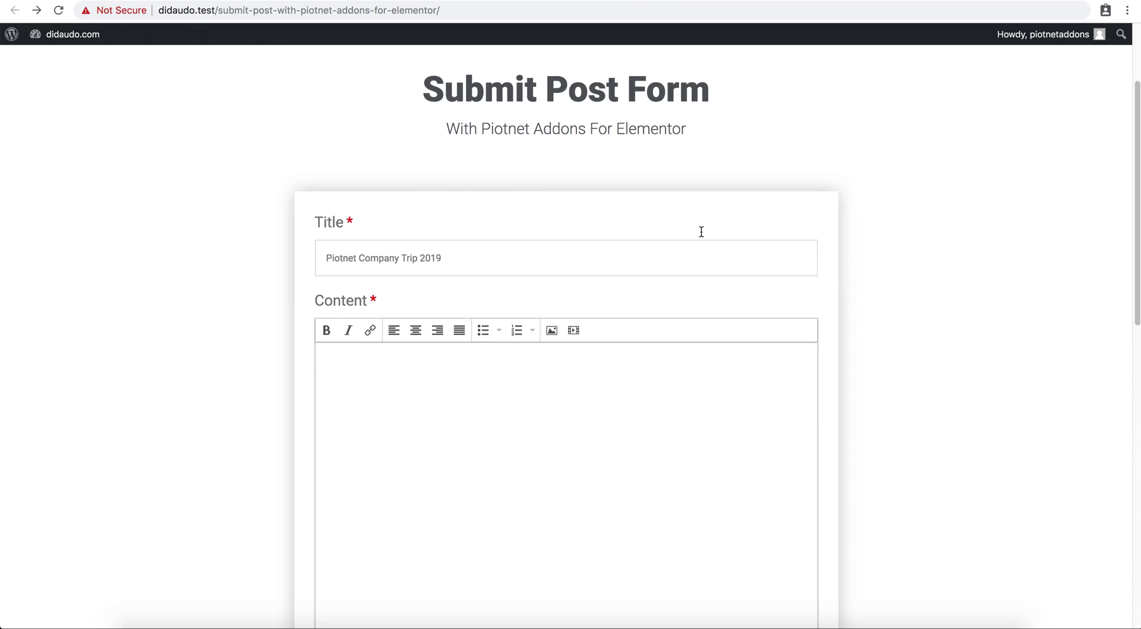
key(ctrl+Tab)
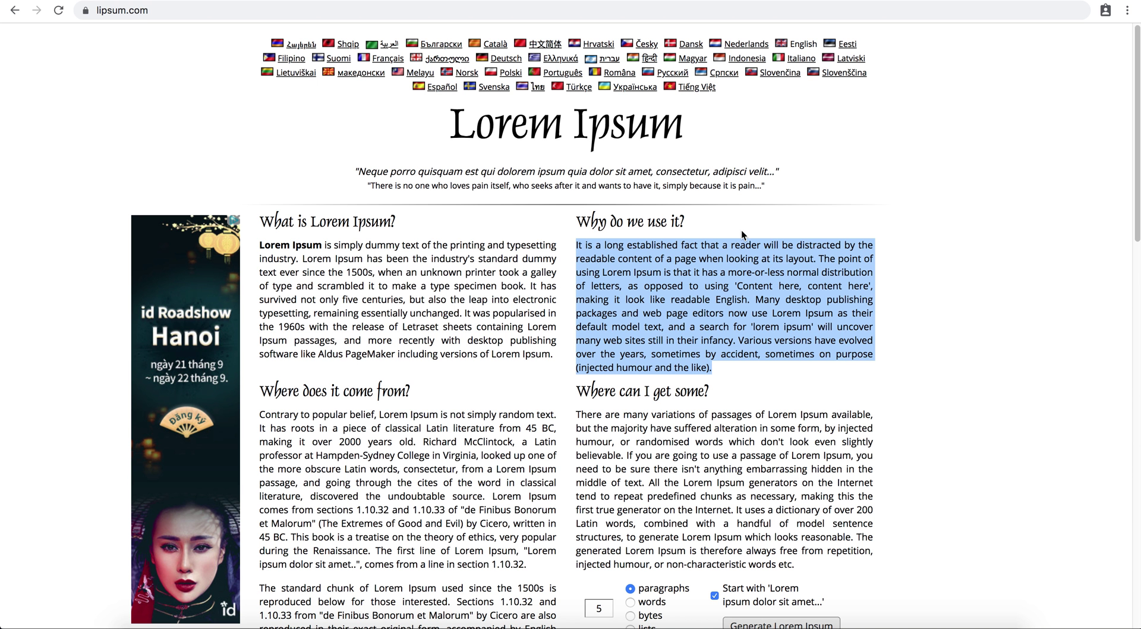
right_click(628, 310)
click(653, 342)
key(ctrl+shift+Tab)
key(ctrl+shift+Tab)
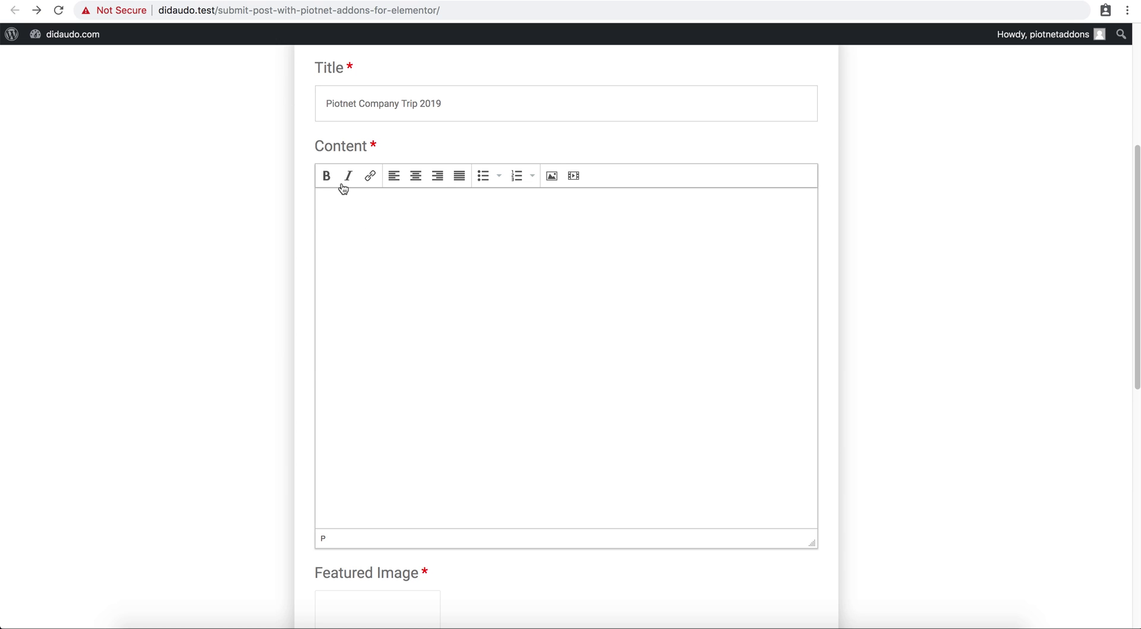
key(ctrl+v)
key(Return)
key(Return)
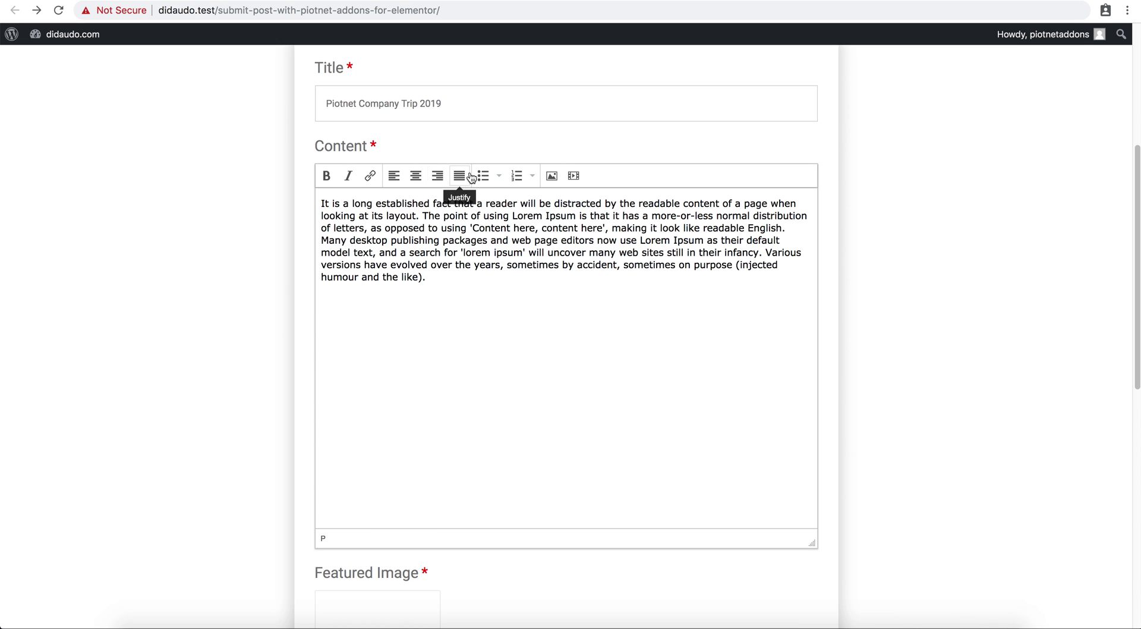
Upload the Le-hoi-den lantern PNG from the Gallery folder into the content and enlarge it slightly.
click(551, 177)
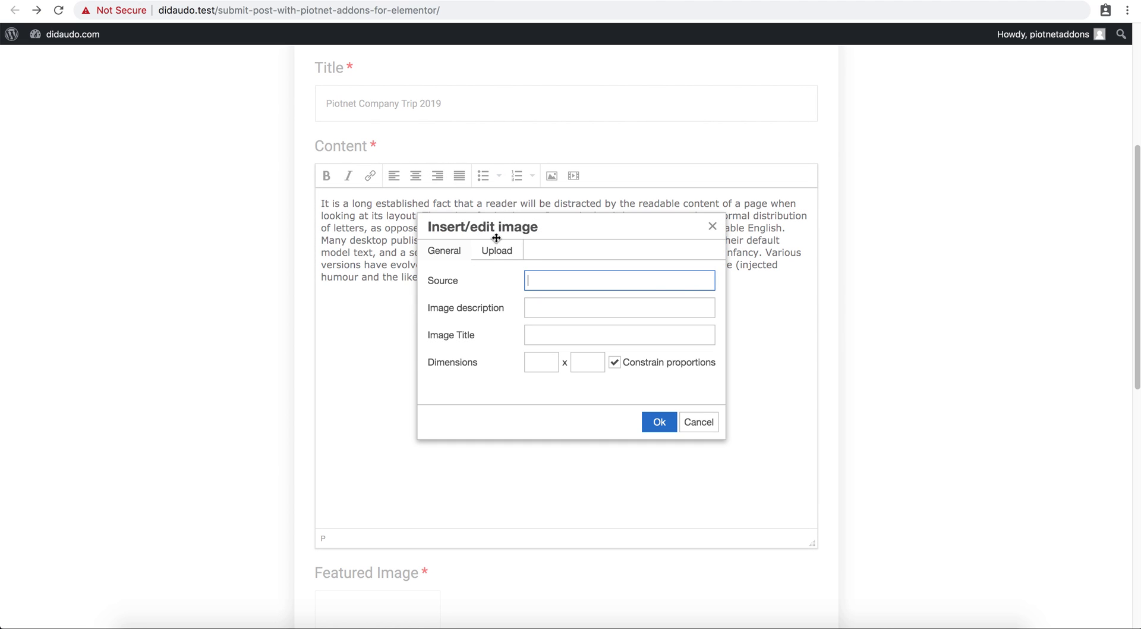
click(493, 256)
click(536, 282)
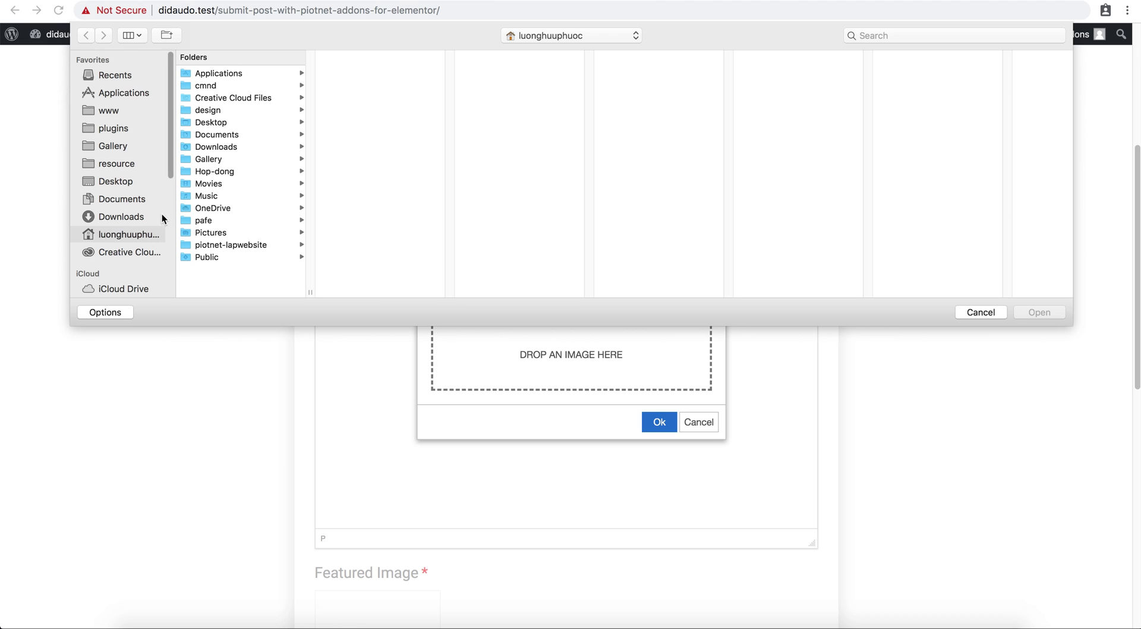
click(139, 150)
double_click(237, 111)
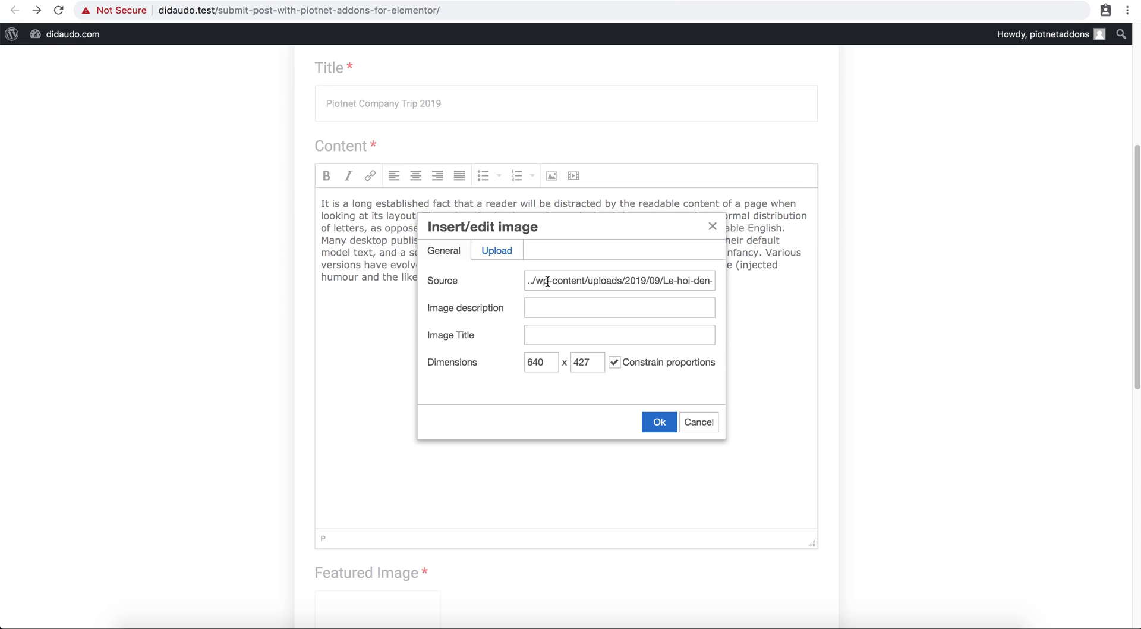
click(659, 422)
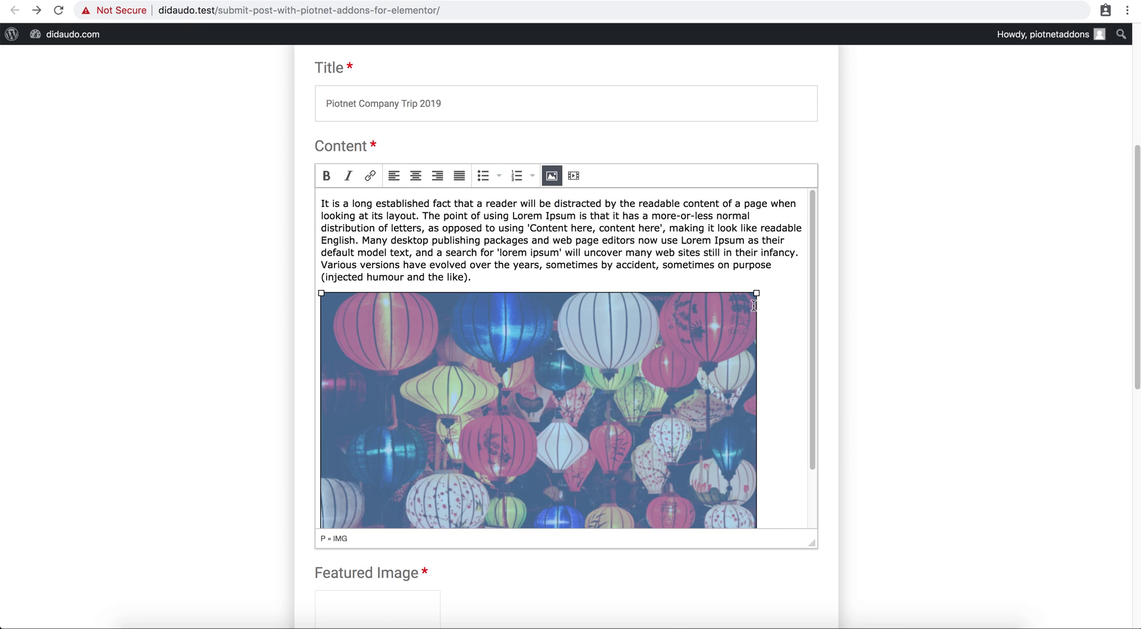
drag(756, 293, 756, 300)
click(771, 306)
scroll(876, 336, down, 3)
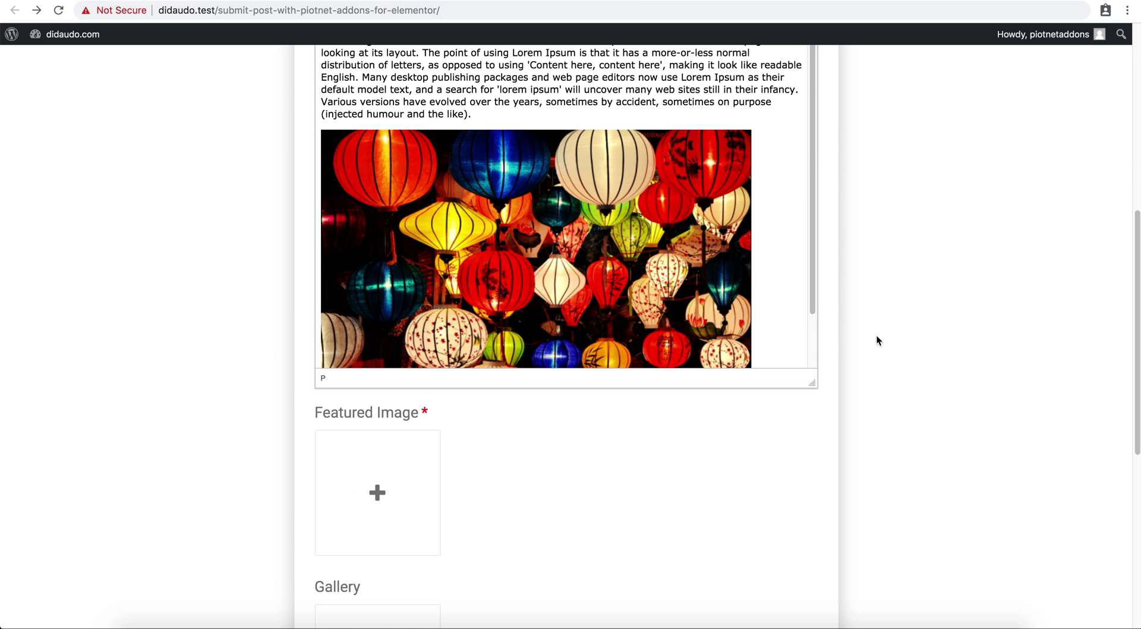
Set the lantern photo as the post's Featured Image.
click(425, 450)
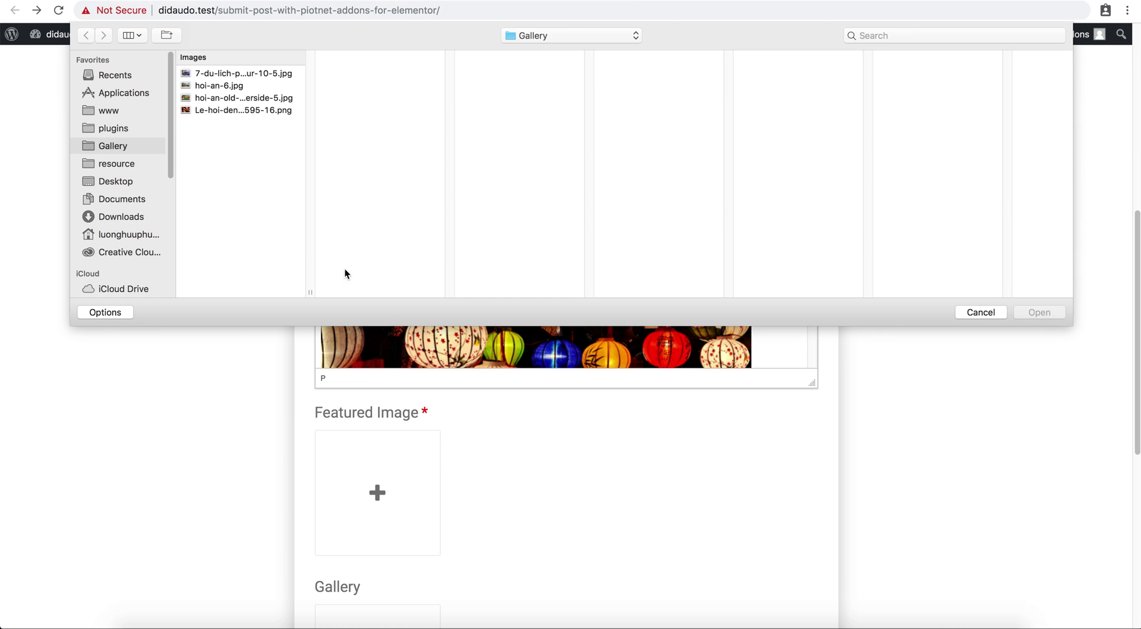
double_click(251, 113)
scroll(216, 241, down, 4)
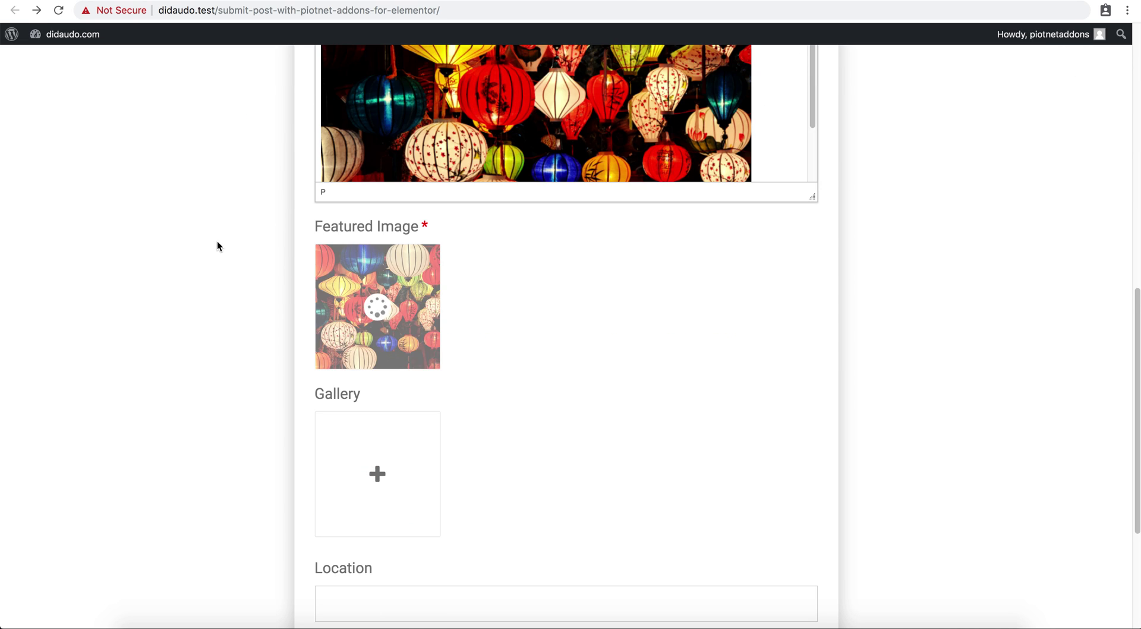
Upload four Hoi An photos to the Gallery field.
click(358, 414)
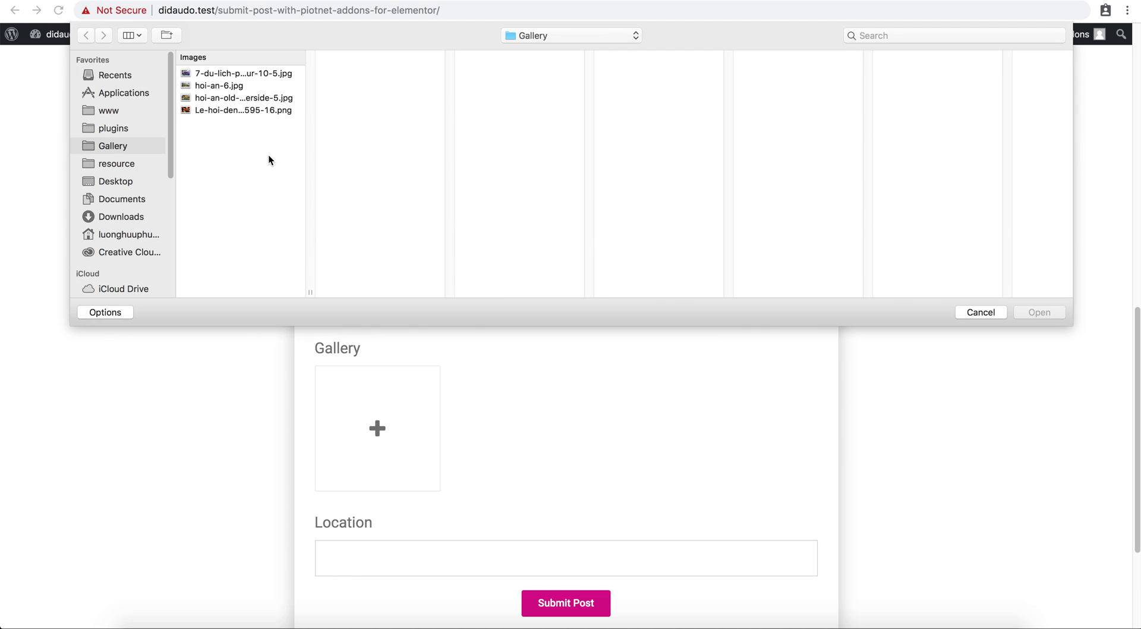
drag(267, 158, 231, 76)
click(1035, 315)
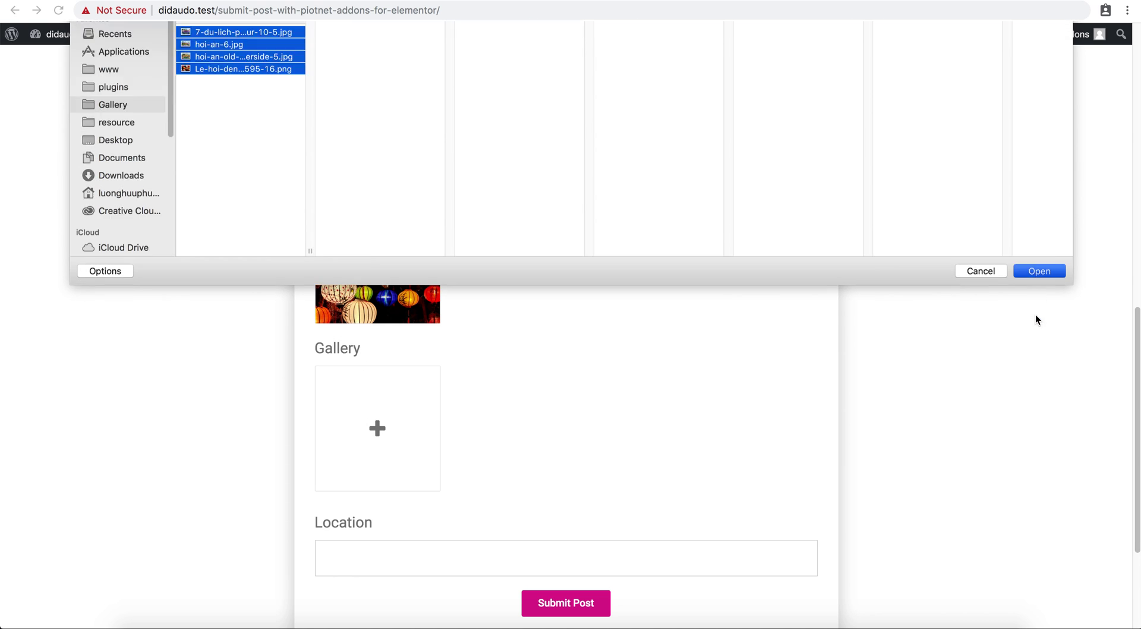
Enter 'Hoian - Vietnam' as the post's Location.
scroll(696, 363, down, 3)
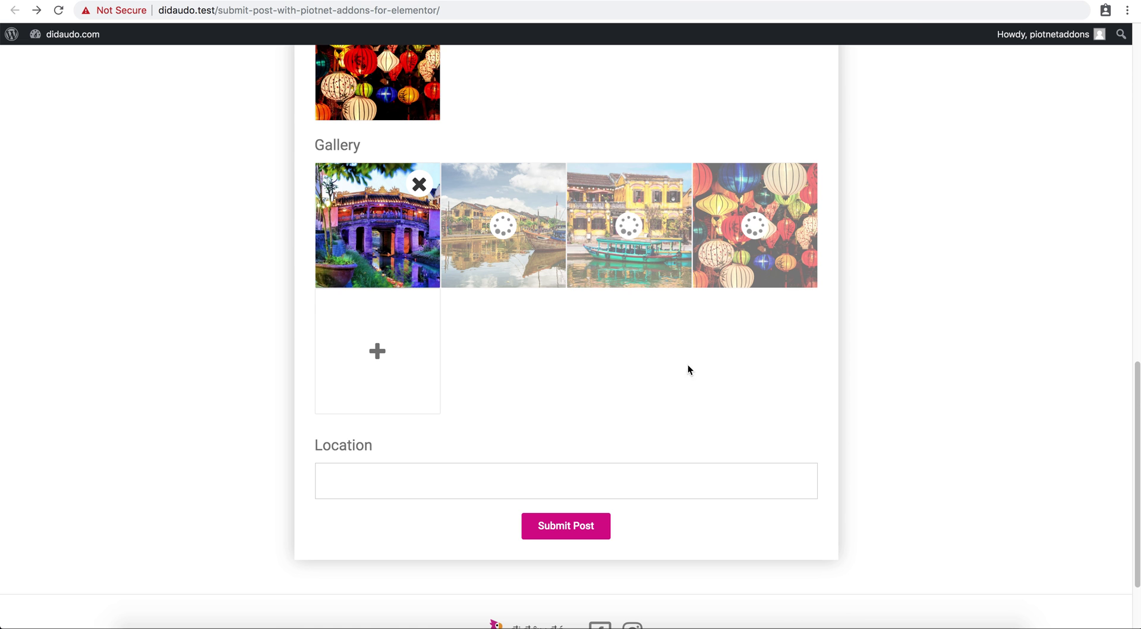
click(578, 473)
text(Hoi)
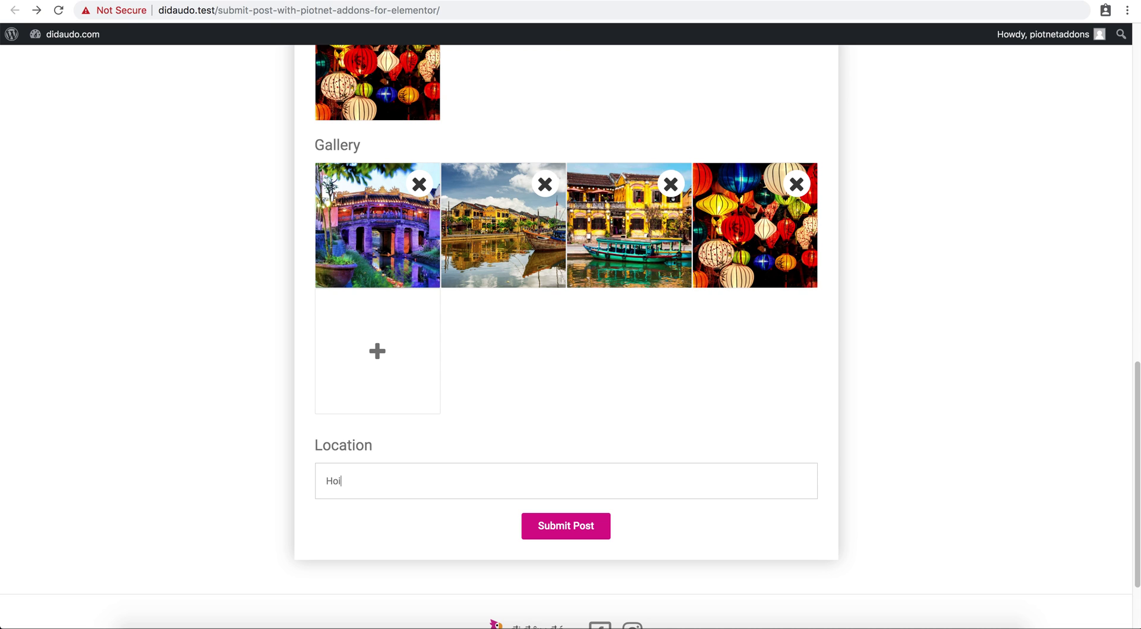
text(an - Vietnam)
Submit the post, browse its gallery photos in the lightbox, and follow the Edit Post link.
click(578, 524)
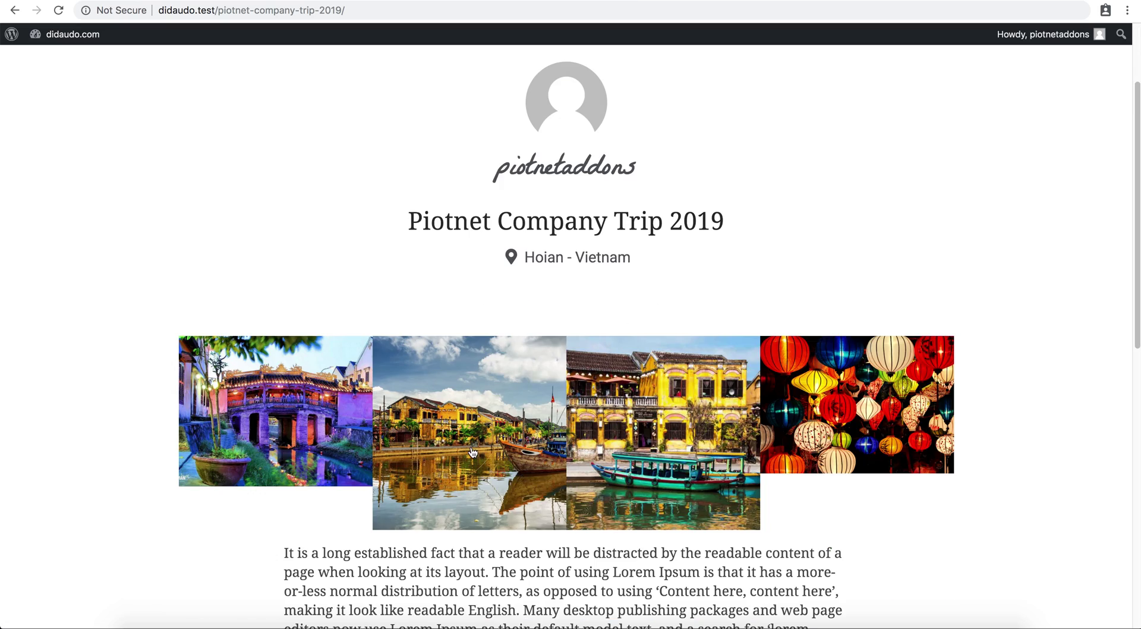
click(473, 454)
click(1110, 338)
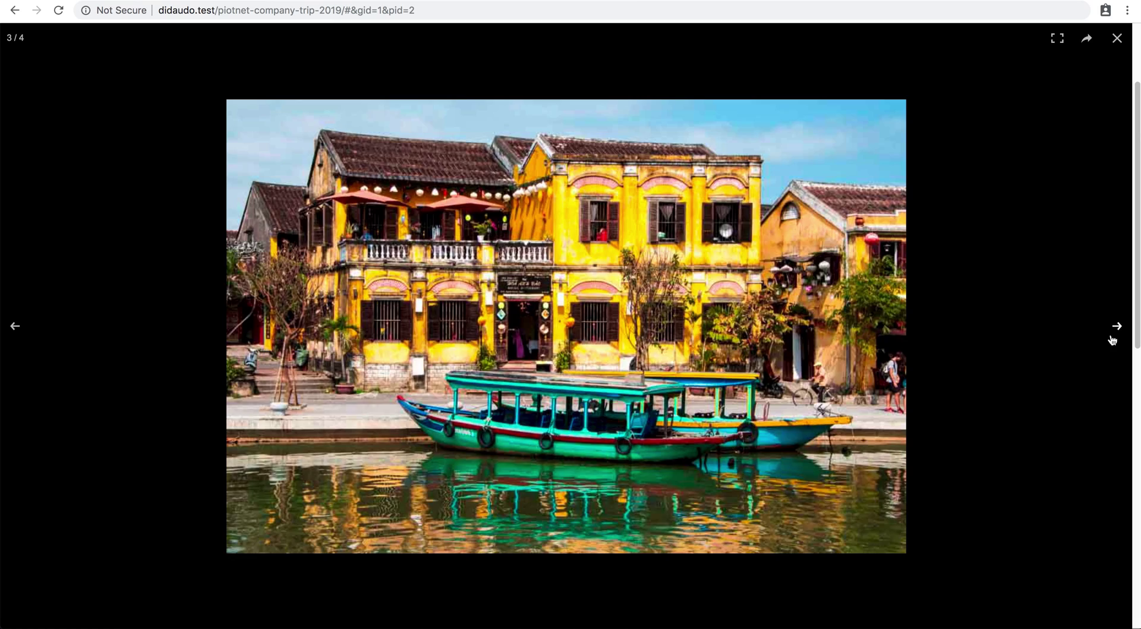
click(1110, 339)
click(1111, 339)
click(1047, 300)
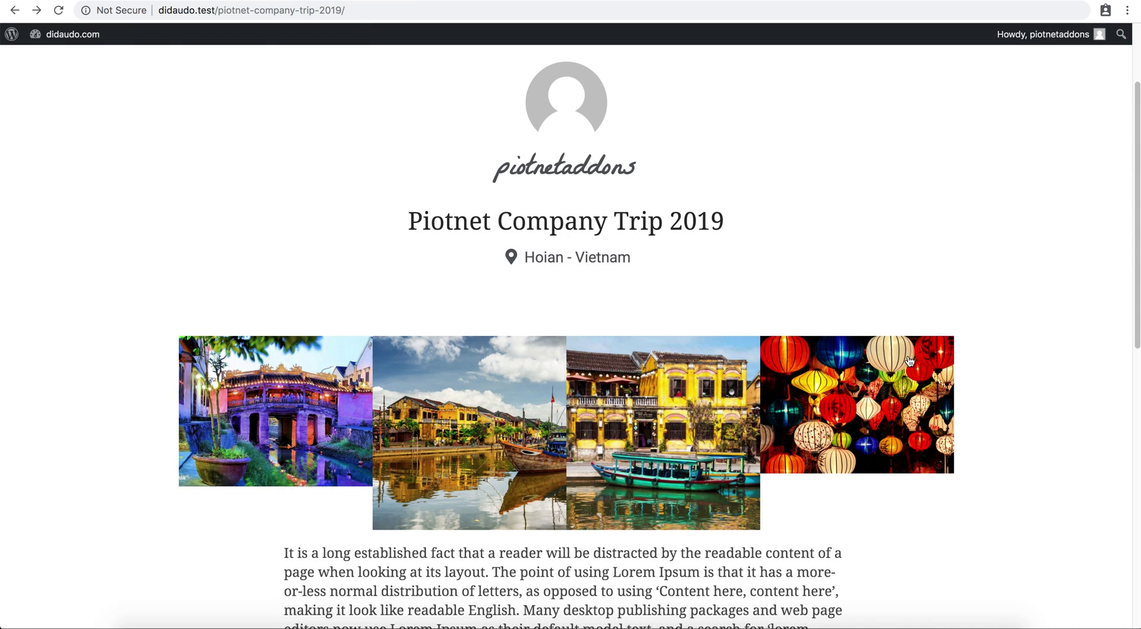
scroll(909, 361, down, 20)
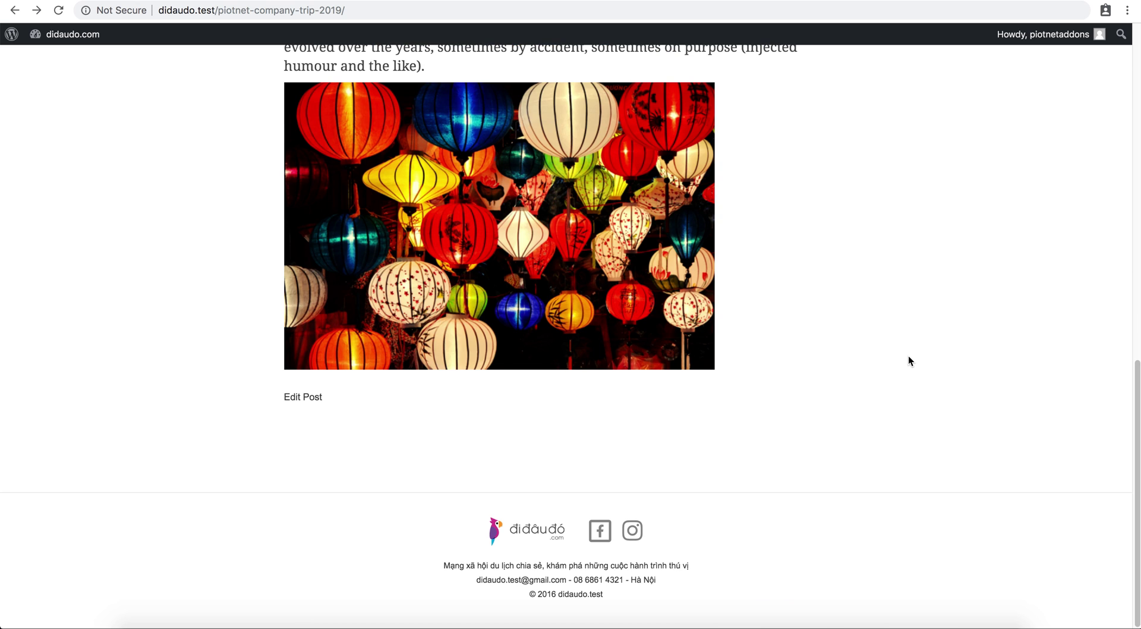
click(306, 399)
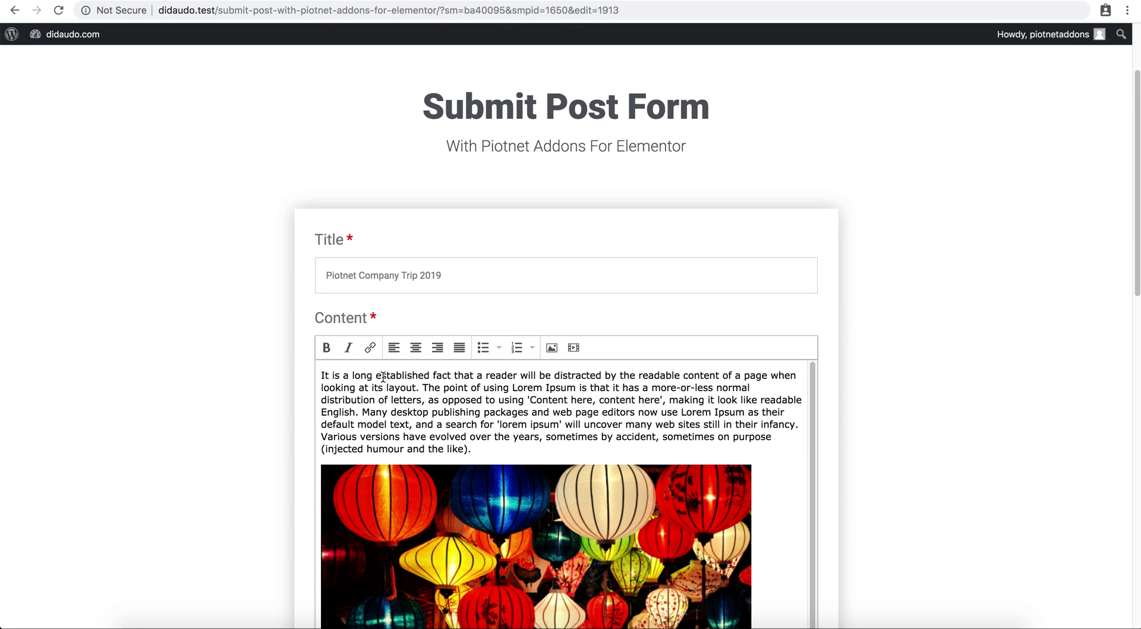
Review the prefilled title and content in the reopened Submit Post form.
click(477, 271)
scroll(279, 281, down, 5)
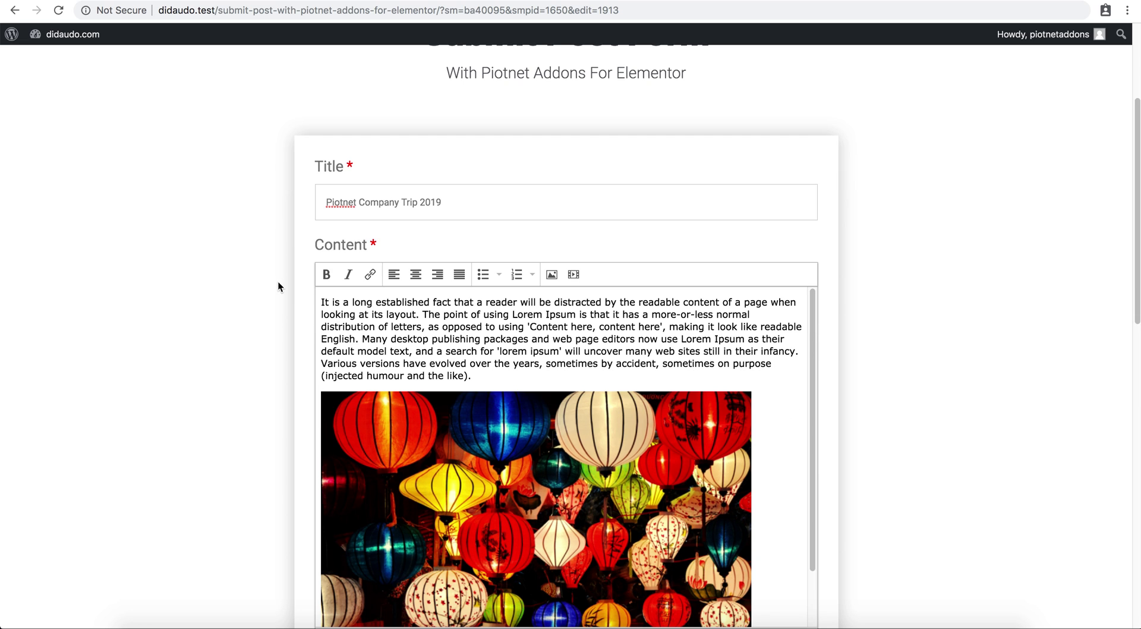
scroll(278, 281, up, 8)
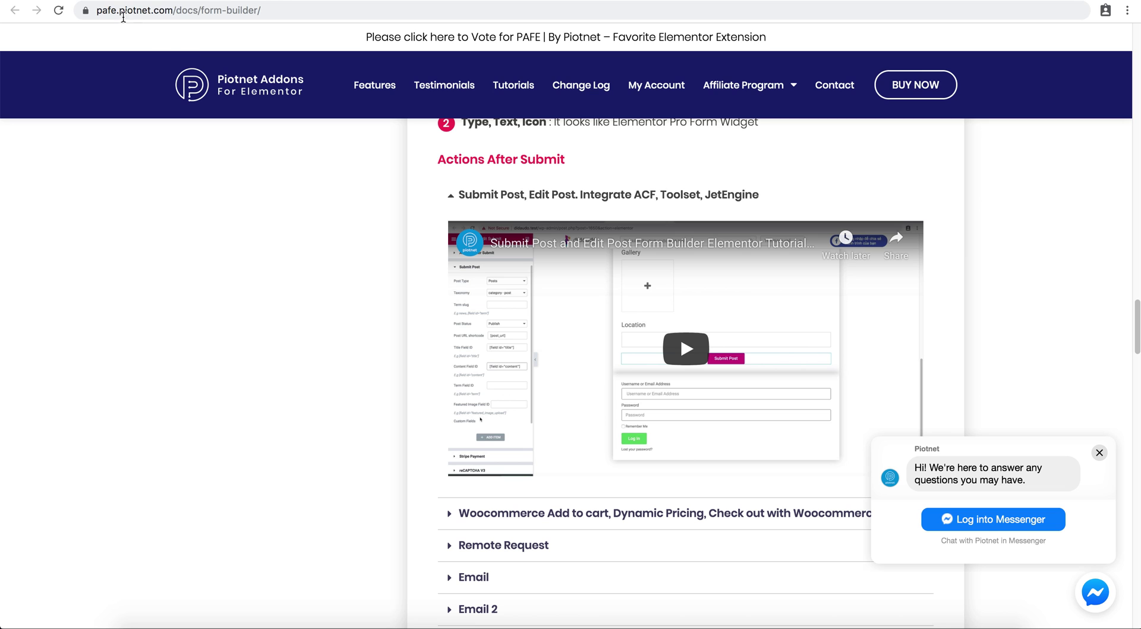
Go to Features > Form Builder docs and scroll to the Submit Post, Edit Post section.
scroll(321, 158, up, 3)
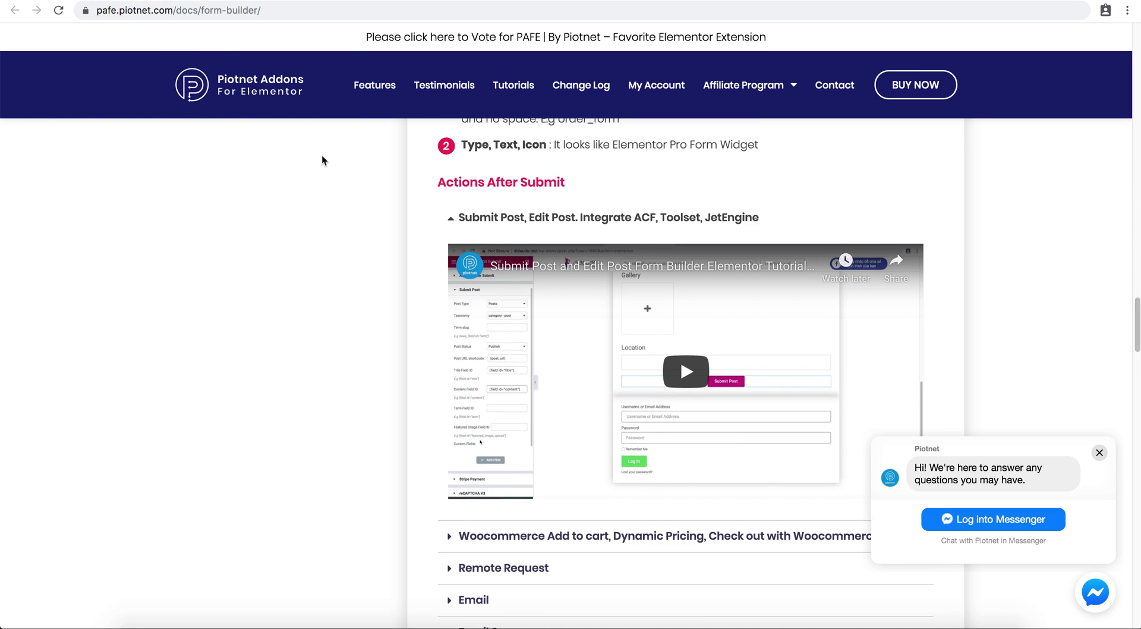
click(376, 89)
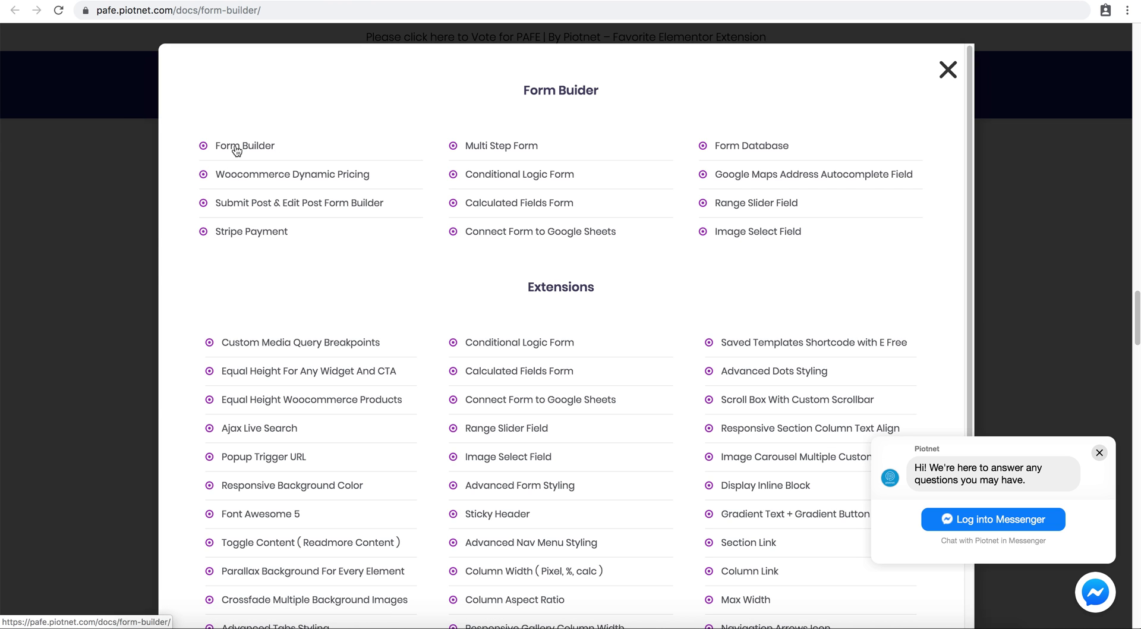
click(115, 197)
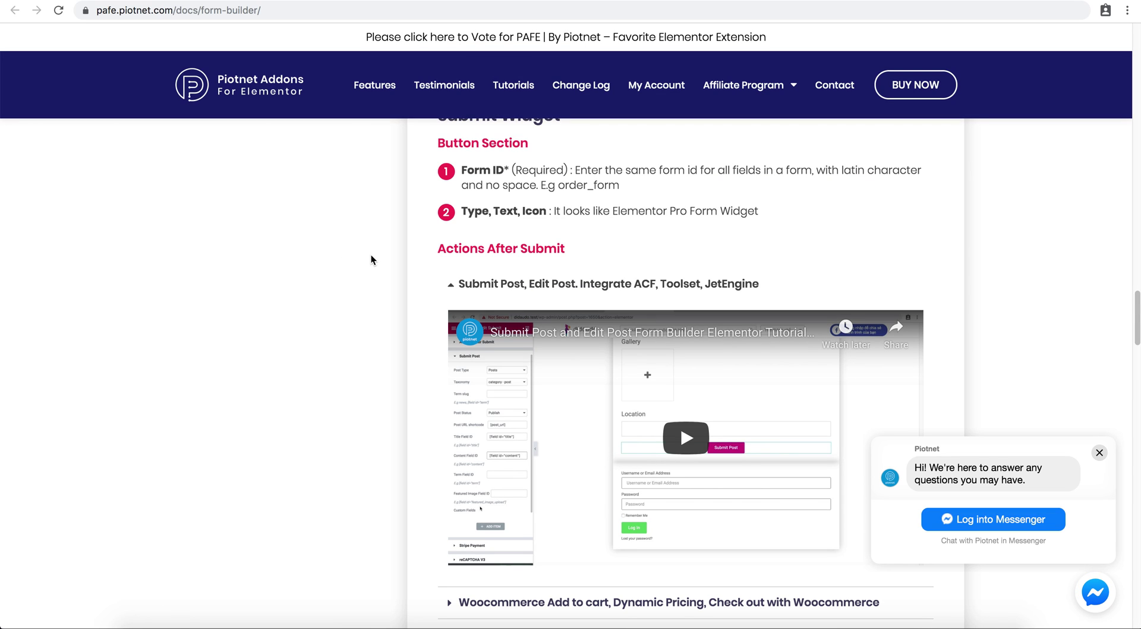
scroll(382, 265, down, 1)
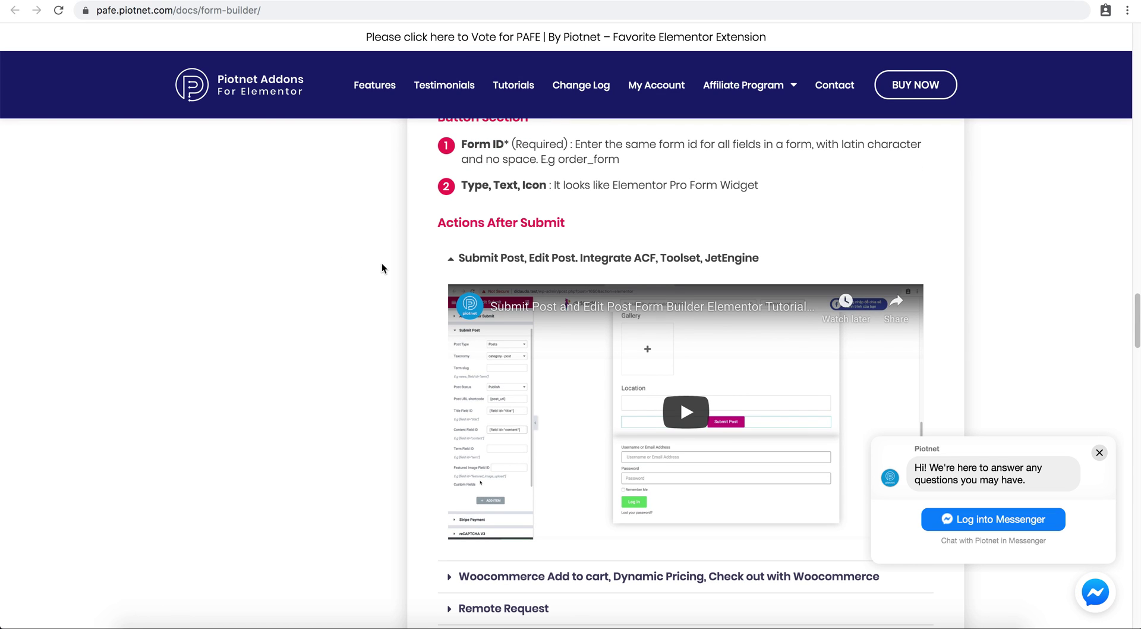